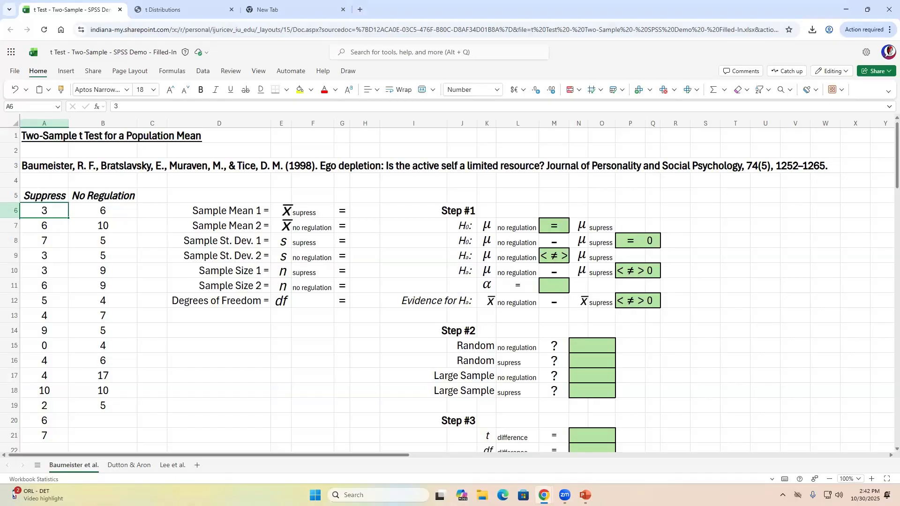
- Review the study citation and the Suppress and No Regulation score columns
key(Up)
key(Up)
key(Up)
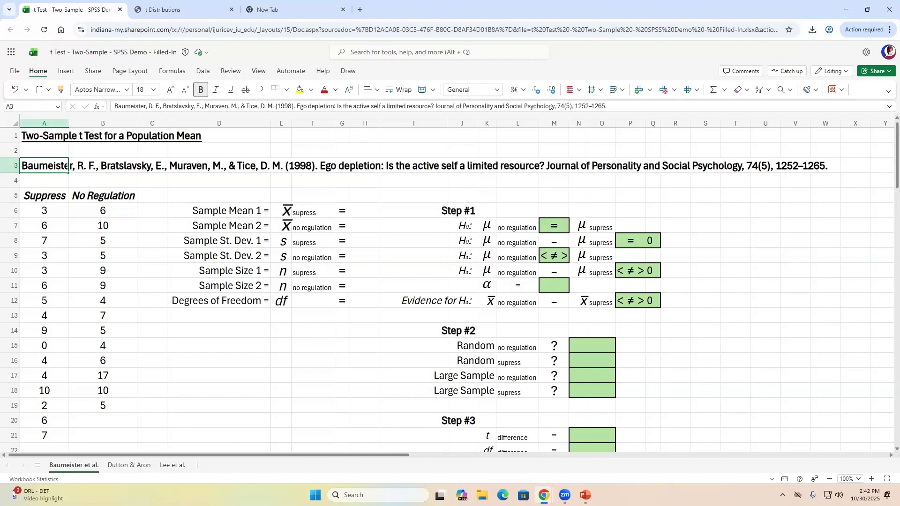
key(Down)
key(Down)
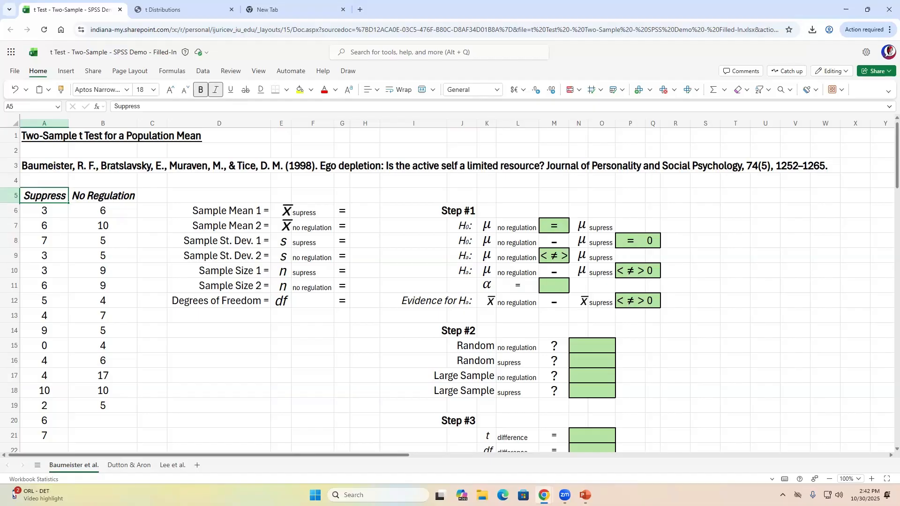
key(Right)
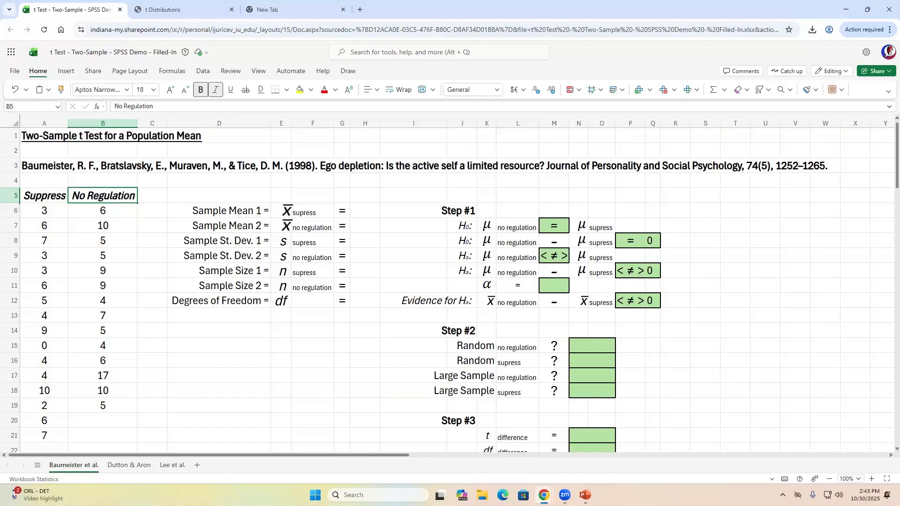
key(Left)
key(Down)
key(Down)
key(Down)
key(Down)
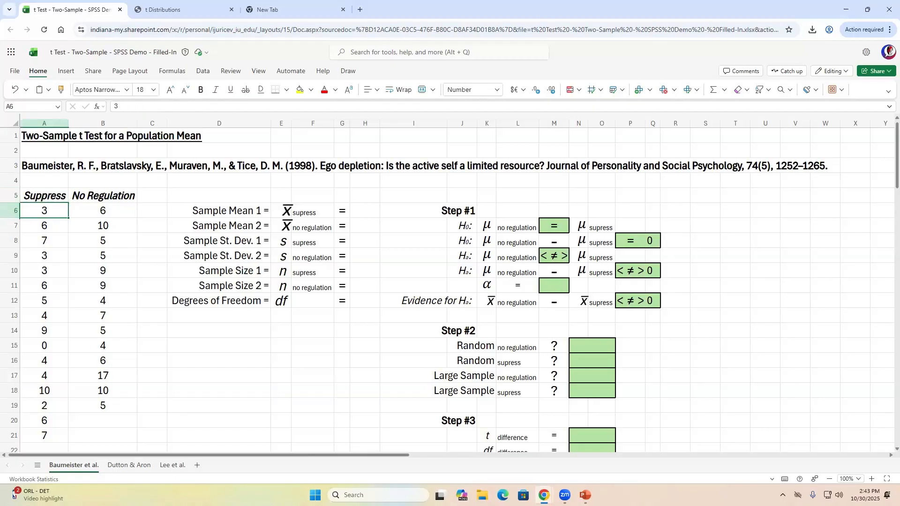
key(Down)
key(Down)
key(Down)
key(Up)
key(Up)
key(Up)
key(Up)
key(Up)
key(Up)
key(Down)
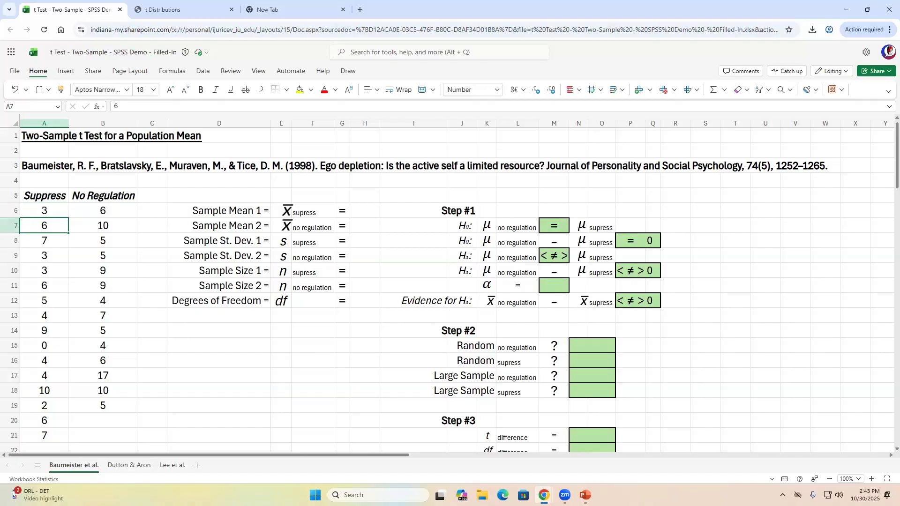
key(Down)
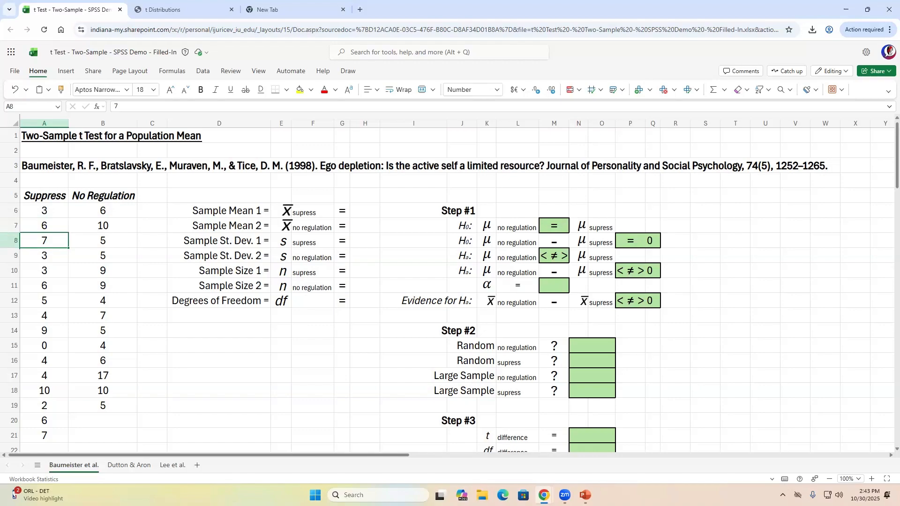
key(Right)
key(Up)
key(Up)
key(Up)
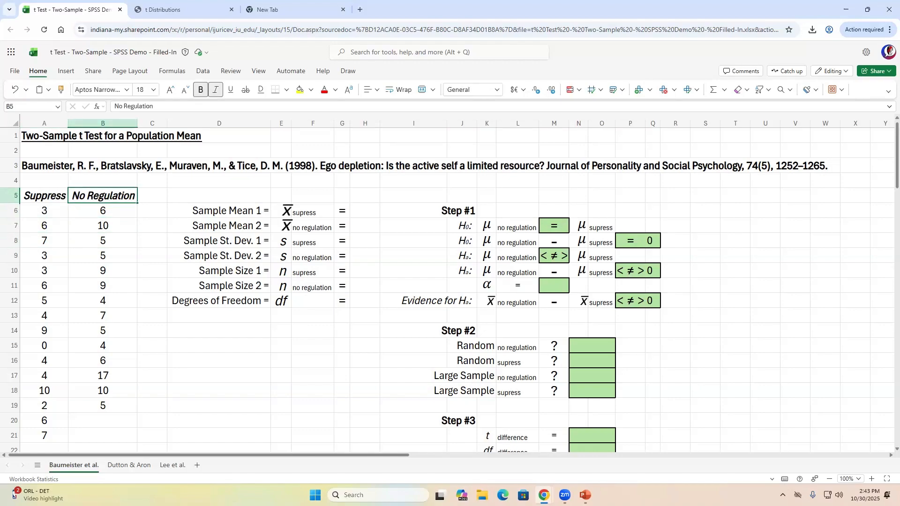
key(Down)
key(Down)
key(Down)
key(Down)
key(Down)
key(Down)
key(Down)
key(Down)
key(Up)
key(Up)
key(Up)
key(Up)
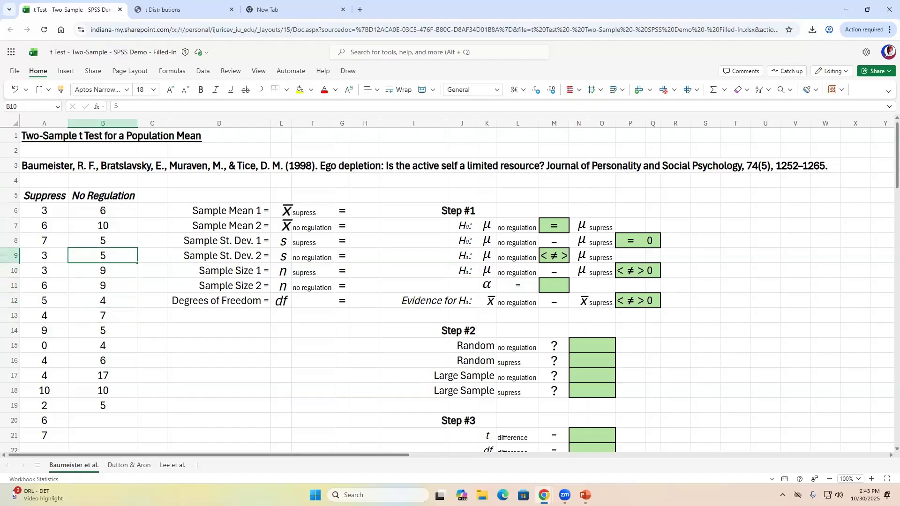
key(Up)
key(Up)
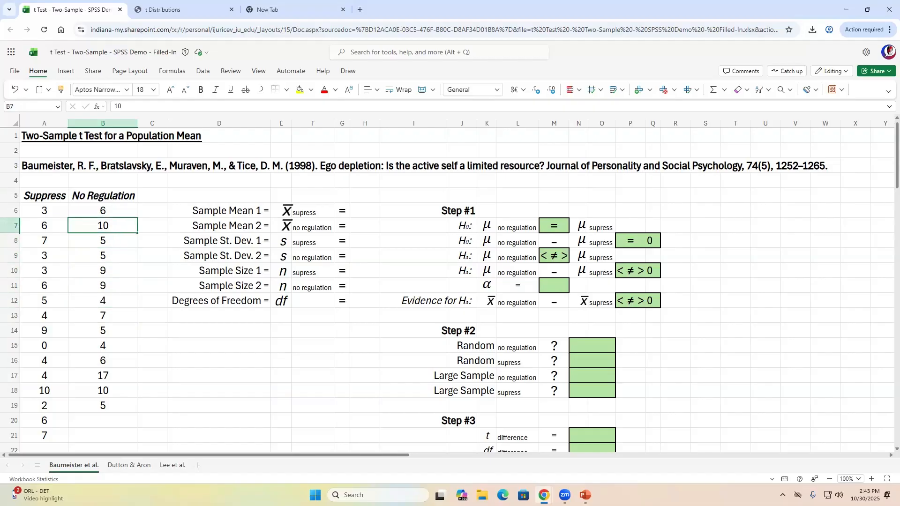
key(Down)
key(Down)
key(Down)
key(Down)
key(Down)
key(Down)
key(Down)
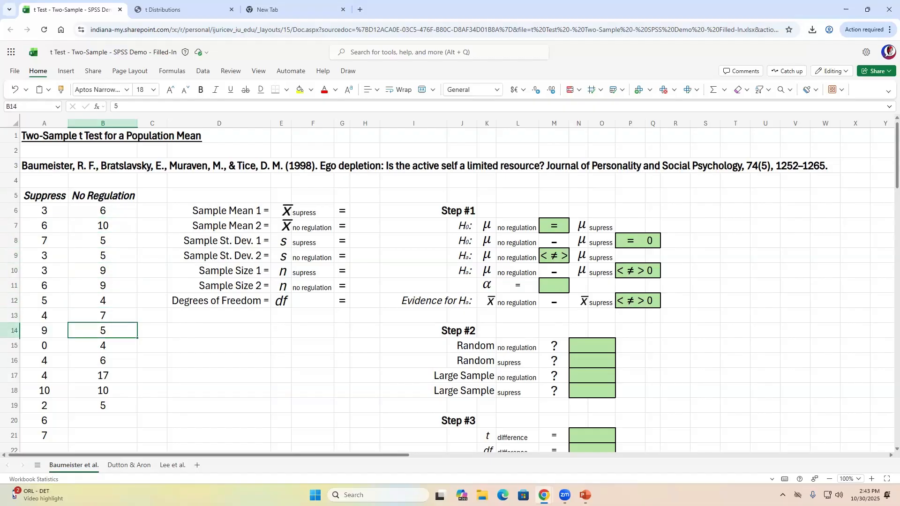
key(Up)
key(Up)
key(Up)
key(Up)
key(Up)
key(Up)
key(Up)
key(Up)
key(Up)
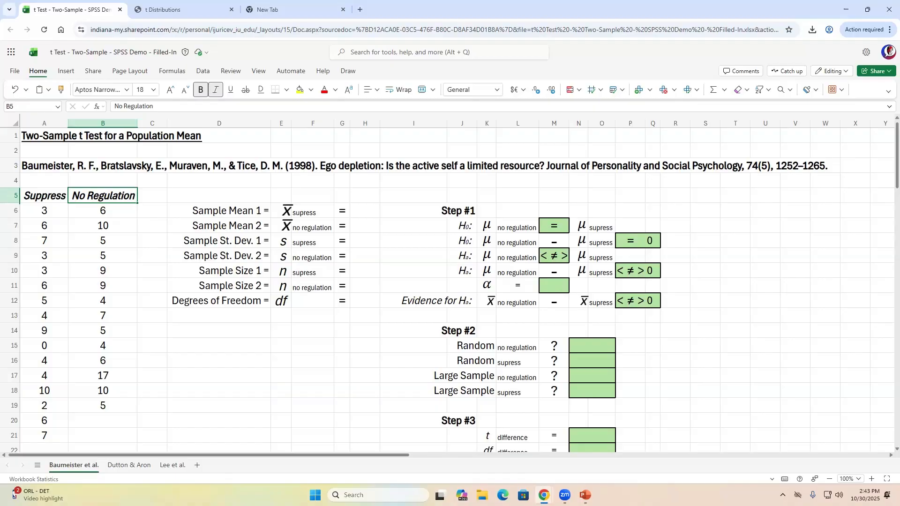
- Look over the summary statistic labels and the sample mean and standard deviation symbols
key(Right)
key(Down)
key(Right)
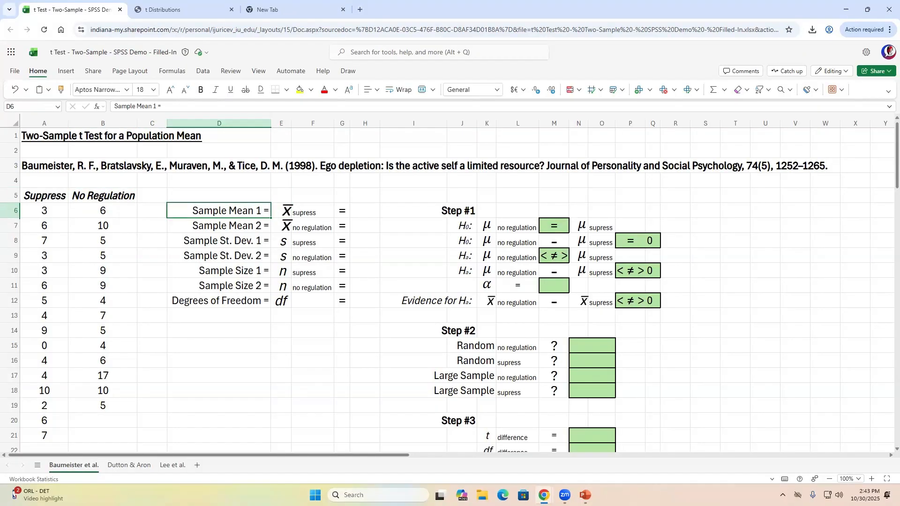
key(Down)
key(Down)
key(Down)
key(Down)
key(Down)
key(Up)
key(Up)
key(Up)
key(Up)
key(Up)
key(Right)
key(Right)
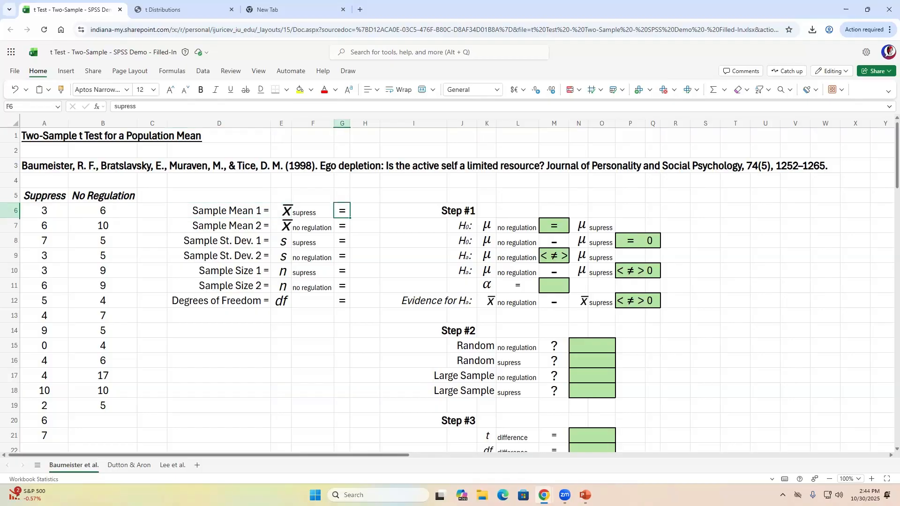
key(Left)
key(Left)
key(Right)
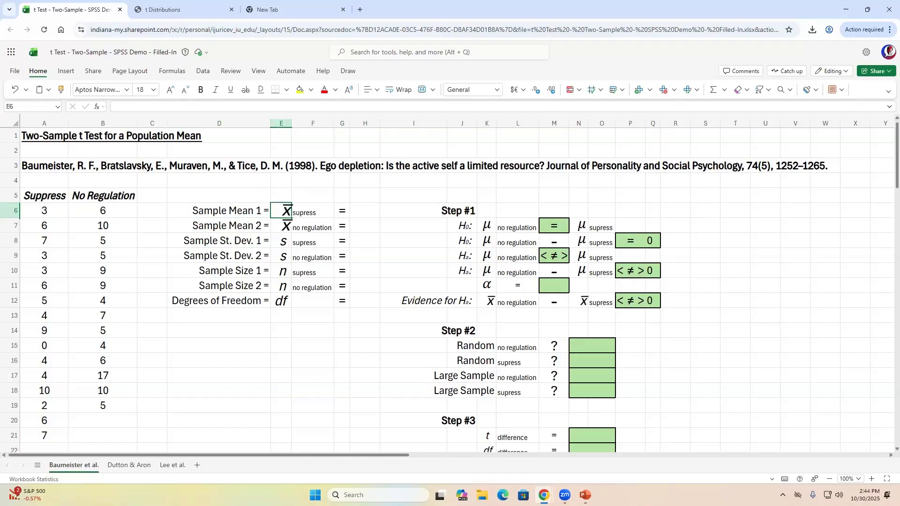
key(Right)
key(Left)
key(Left)
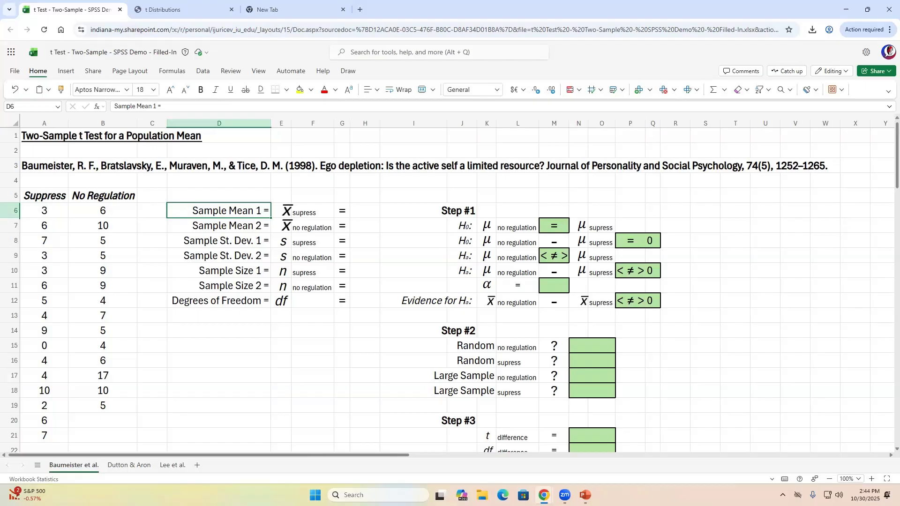
key(Right)
key(shift+Right)
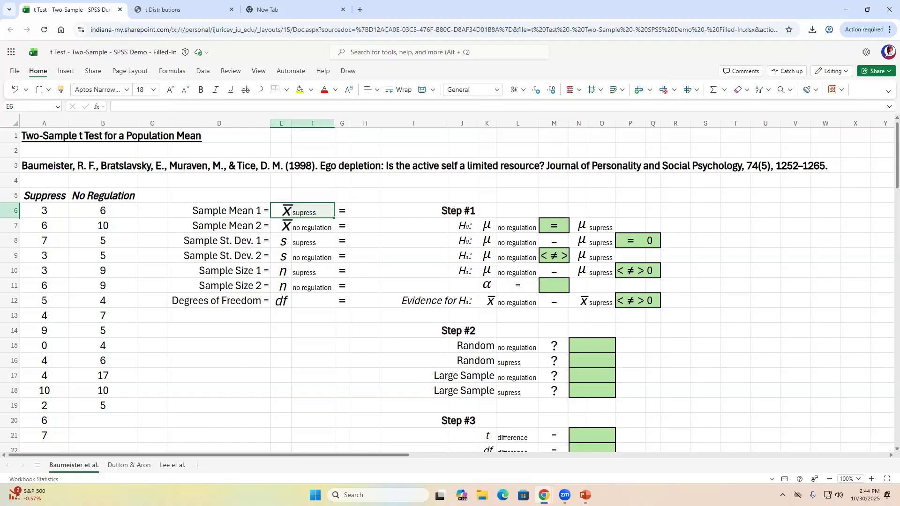
key(Down)
key(Down)
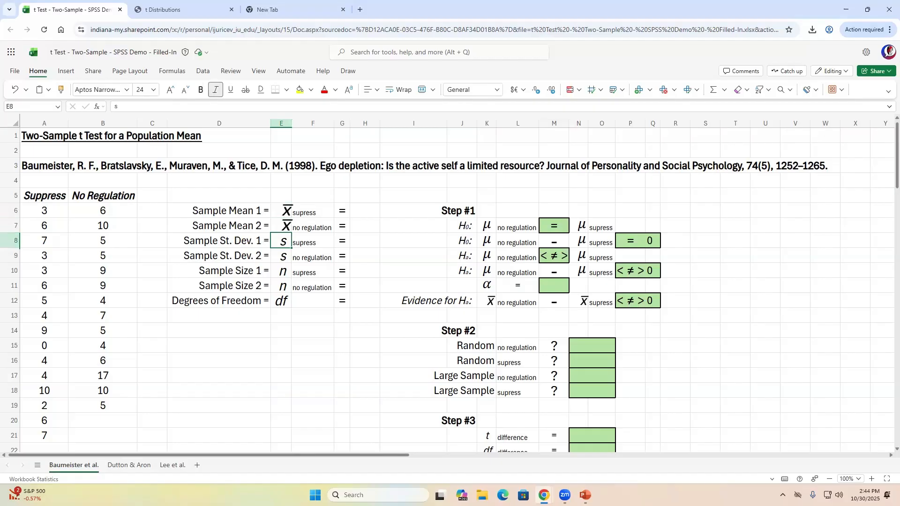
key(Up)
key(shift+Right)
key(Down)
key(shift+Right)
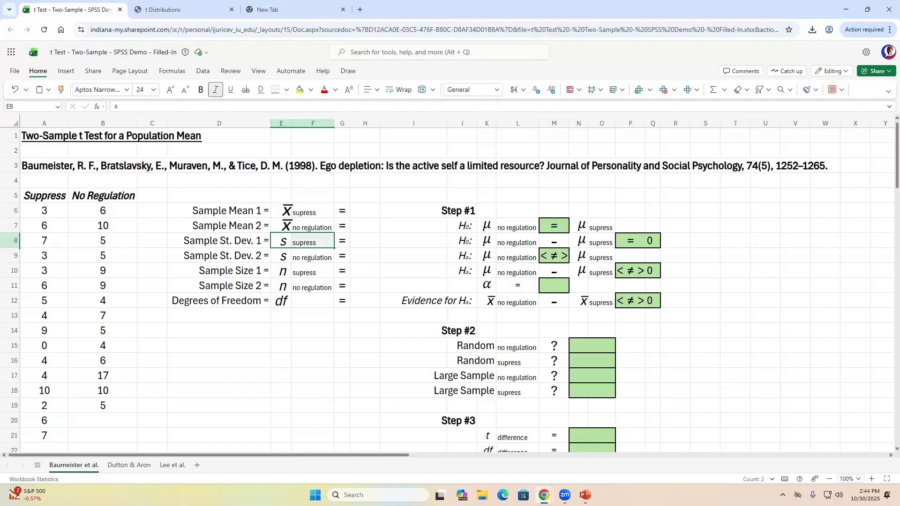
key(Down)
key(shift+Right)
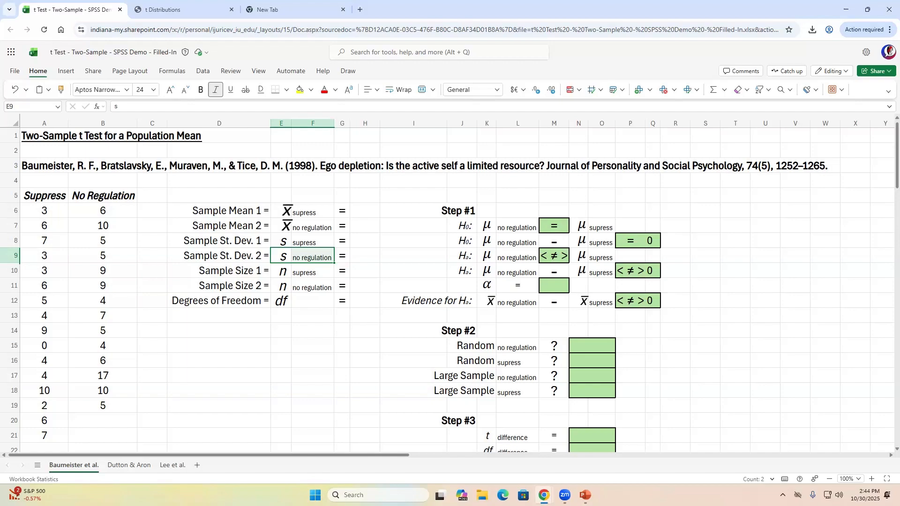
- Inspect the Step #1 null hypothesis row and settle on the empty Sample Mean 1 cell
key(Right)
key(Right)
key(Right)
key(Right)
key(Right)
key(Up)
key(Right)
key(Right)
key(Right)
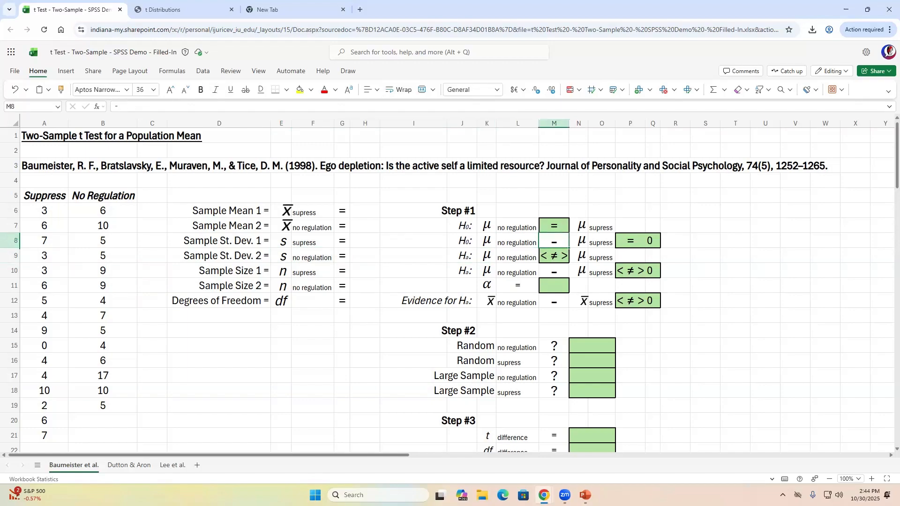
key(Up)
key(Left)
key(Left)
key(Left)
key(Right)
key(Right)
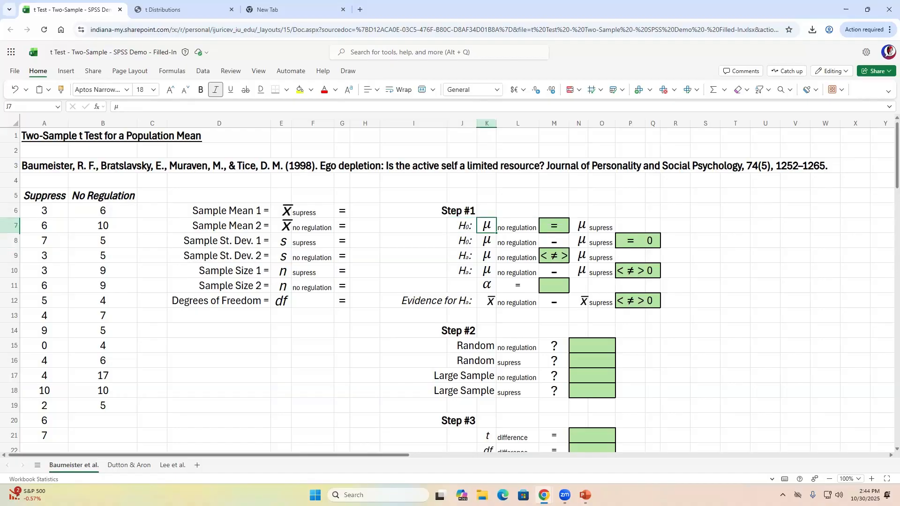
key(Left)
key(Left)
key(Left)
key(Left)
key(Left)
key(Left)
key(Left)
key(Left)
key(Left)
key(Left)
key(Right)
key(Right)
key(Right)
key(Right)
key(Right)
key(Right)
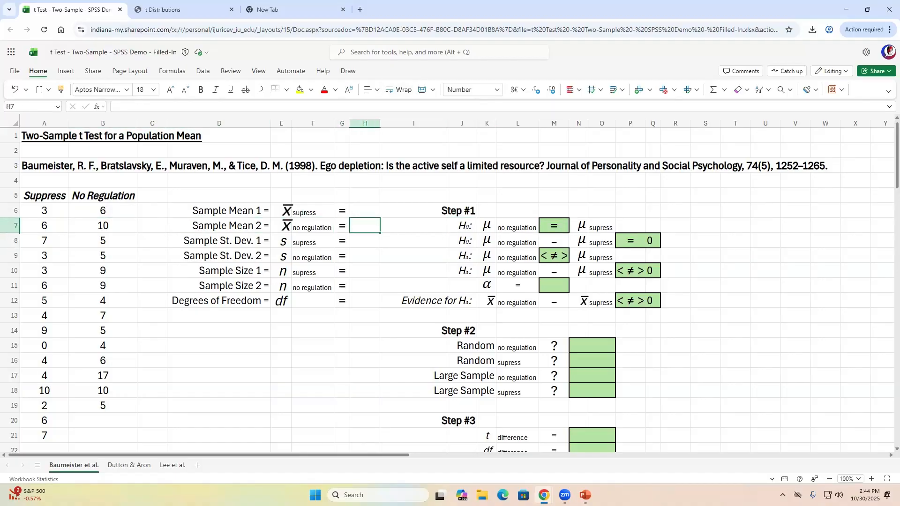
key(Up)
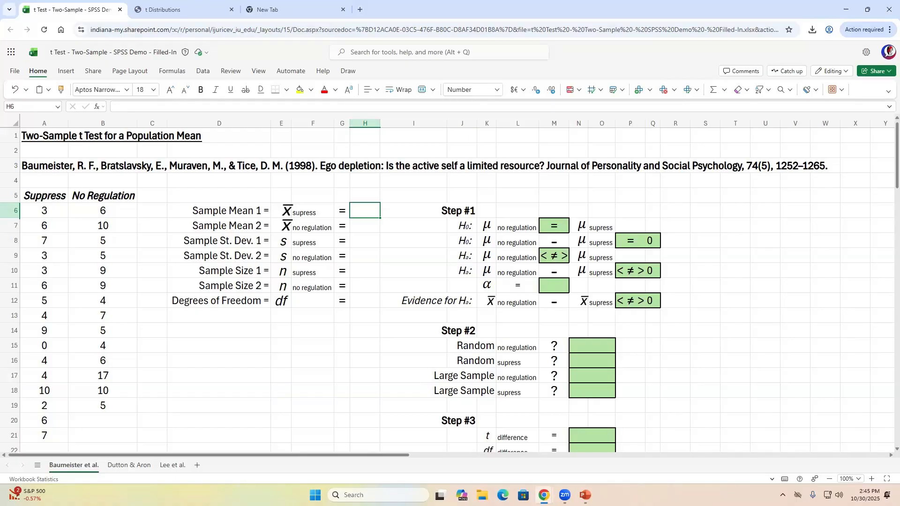
- Enter =AVERAGE(A:A) in H6 so Sample Mean 1 shows 4.94
text(=)
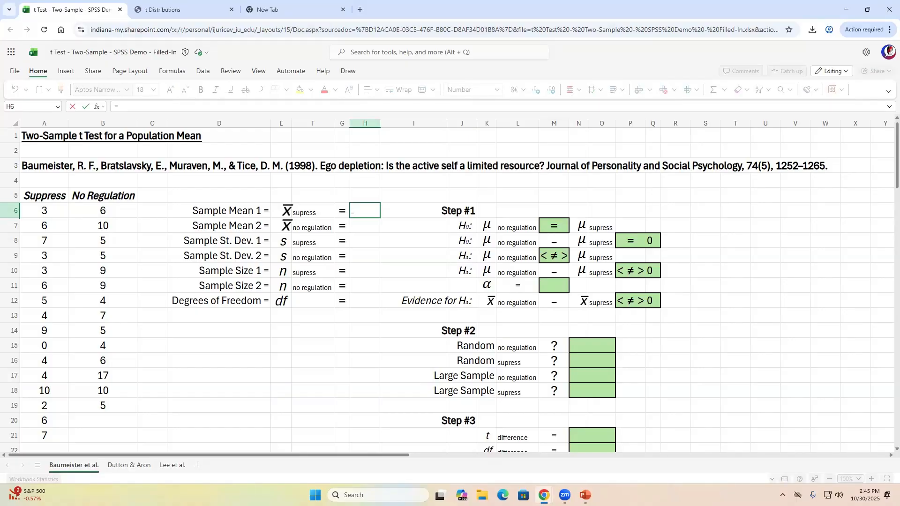
text(average)
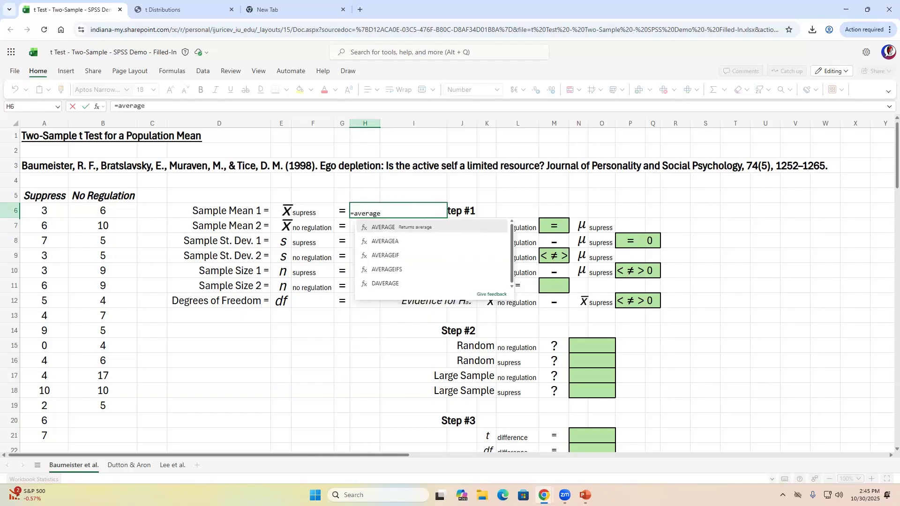
text(()
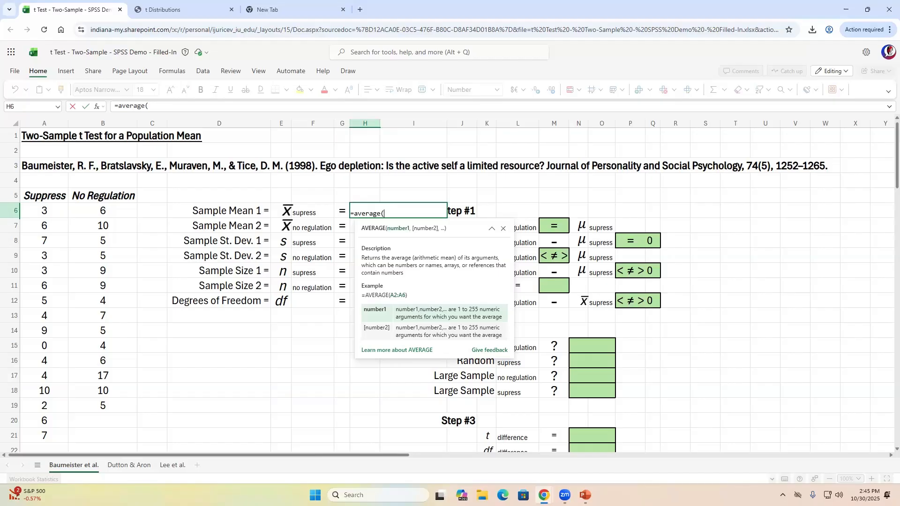
drag(46, 211, 45, 434)
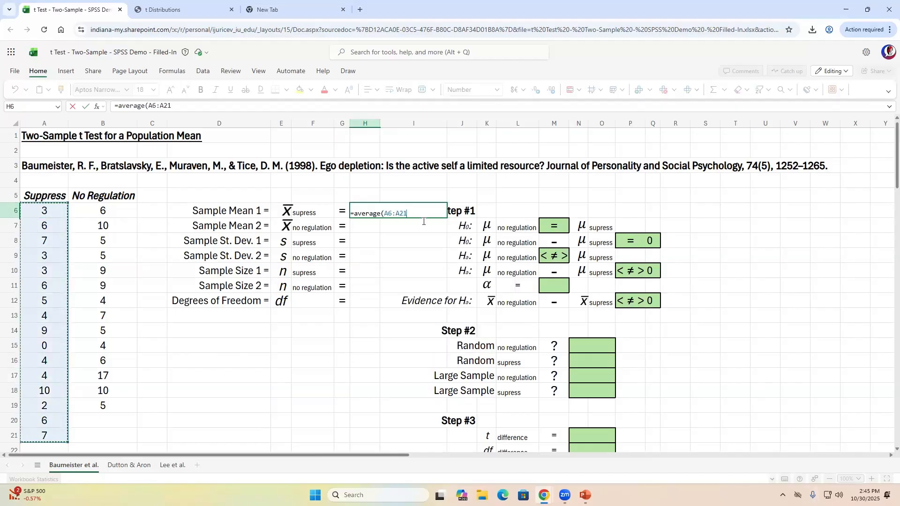
key(BackSpace)
key(BackSpace)
key(BackSpace)
key(BackSpace)
key(BackSpace)
key(BackSpace)
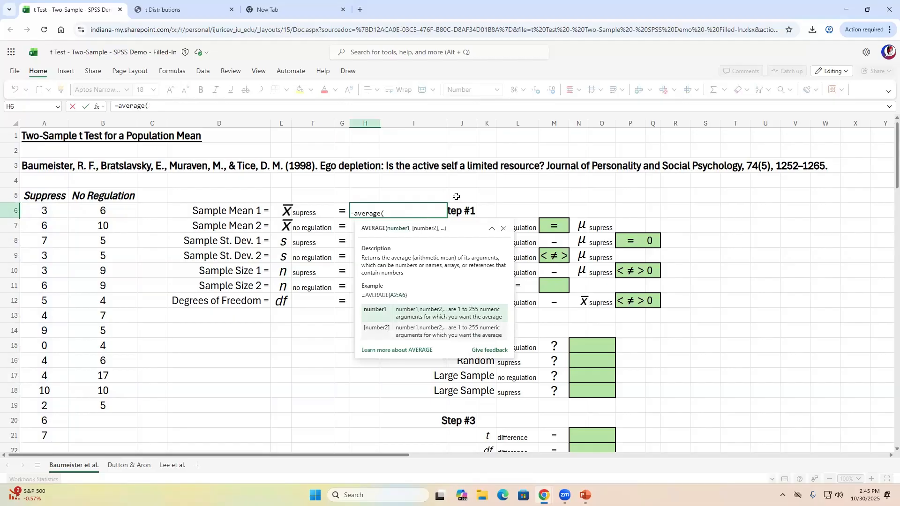
click(45, 123)
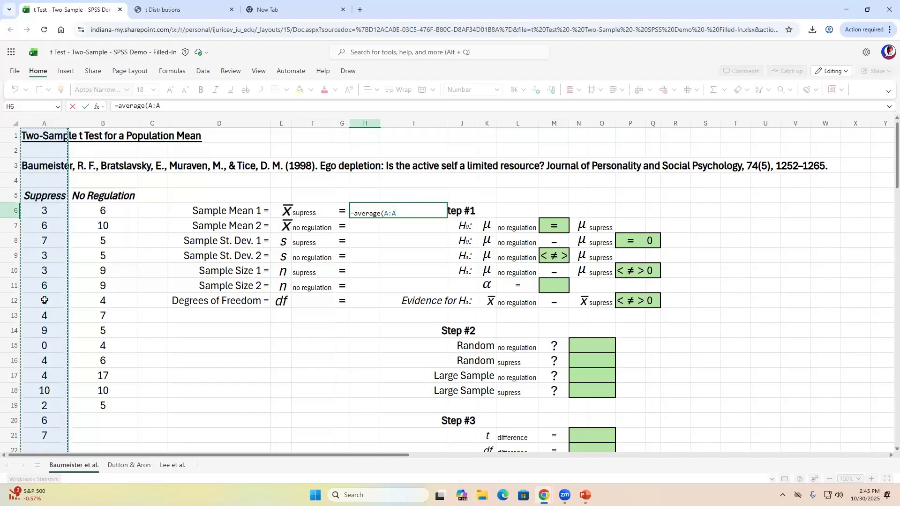
scroll(41, 300, down, 15)
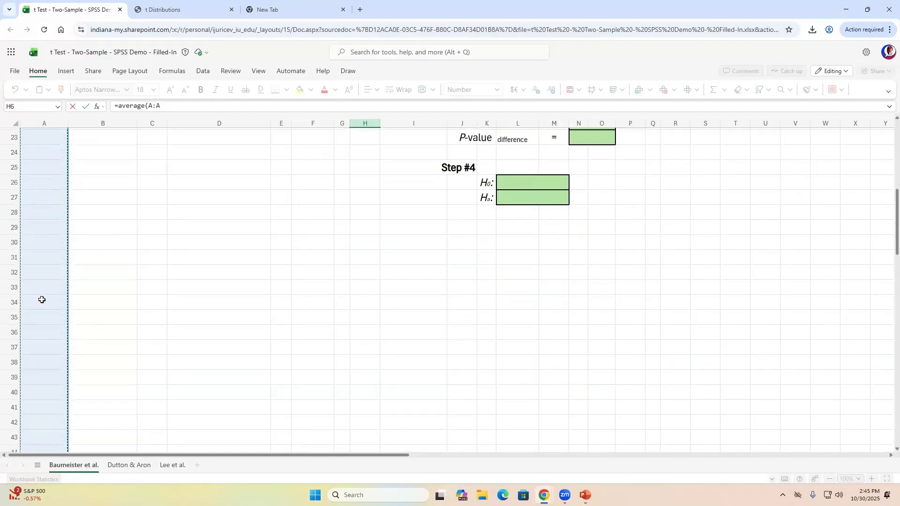
scroll(41, 300, up, 15)
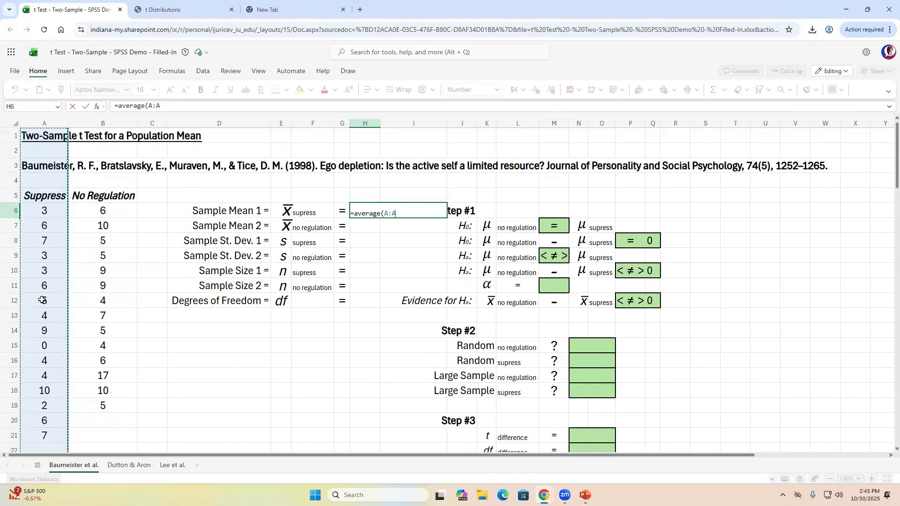
scroll(41, 300, down, 5)
scroll(42, 300, down, 10)
scroll(42, 300, up, 15)
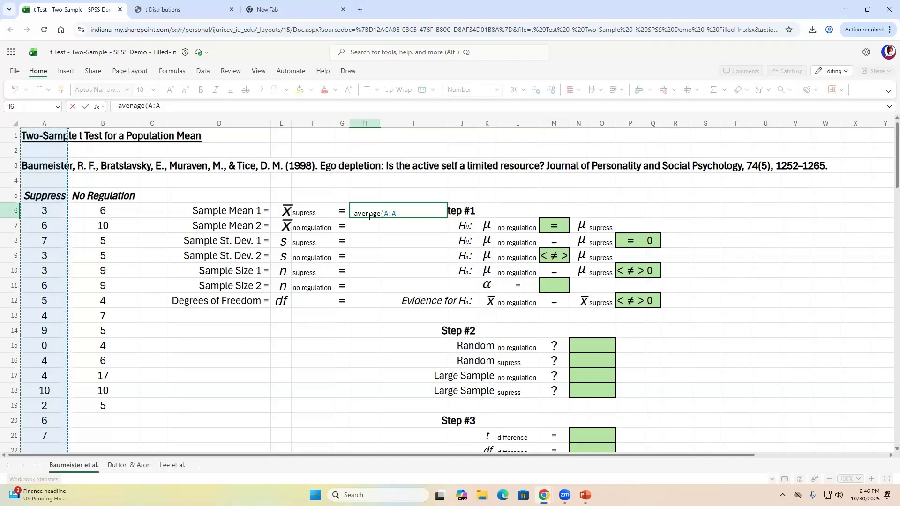
text())
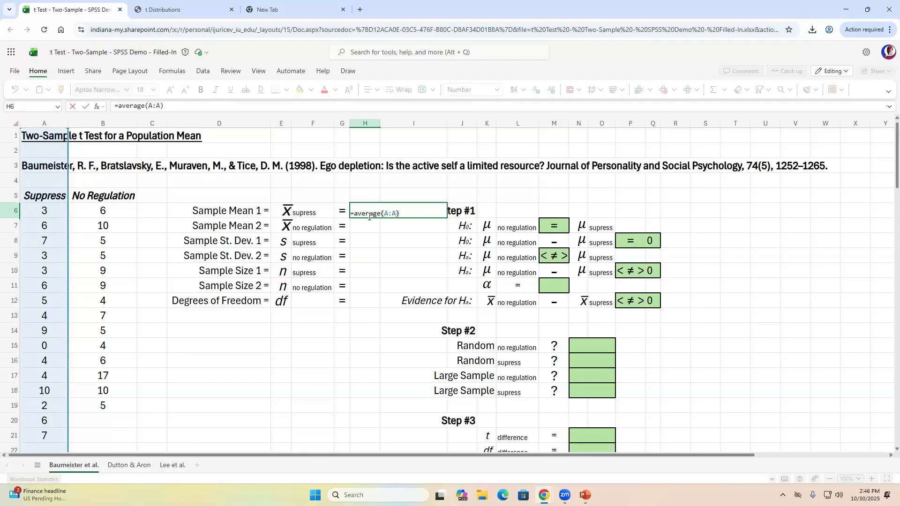
key(Return)
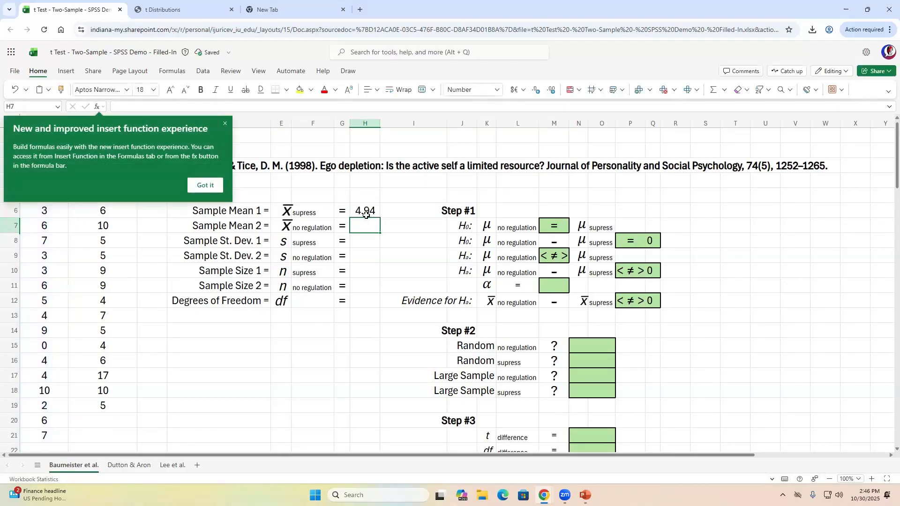
click(205, 185)
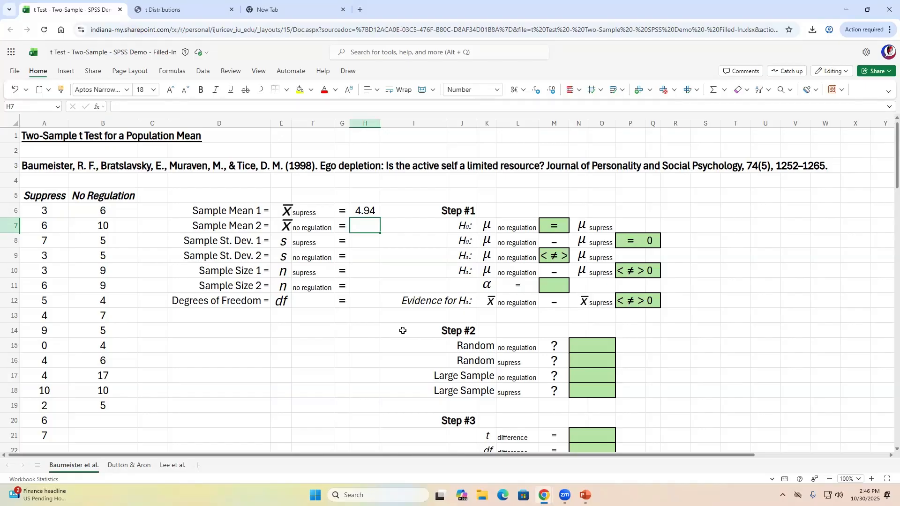
- Enter =AVERAGE(B:B) in H7, giving a Sample Mean 2 of 7.29
text(=)
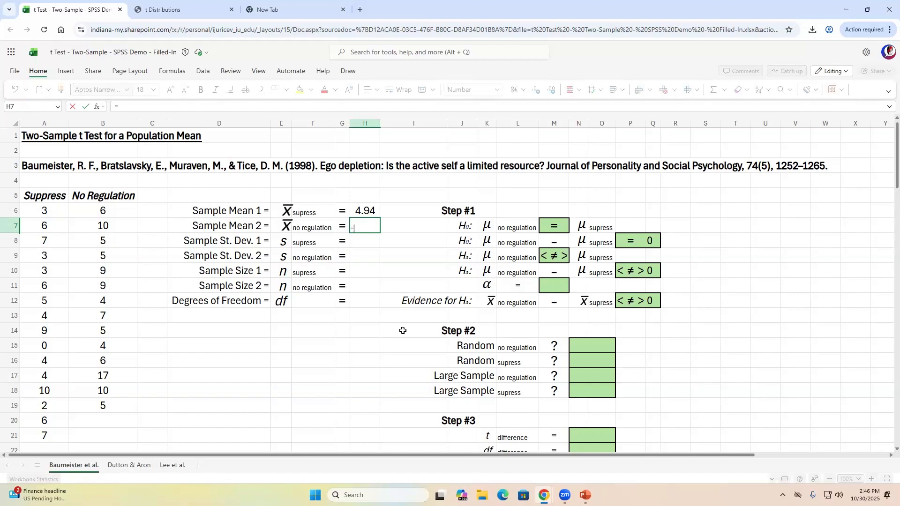
text(average)
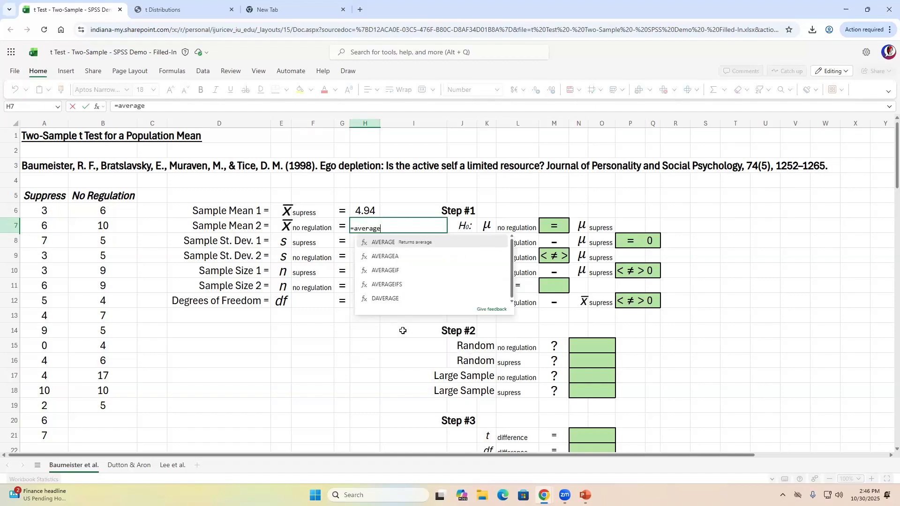
text(()
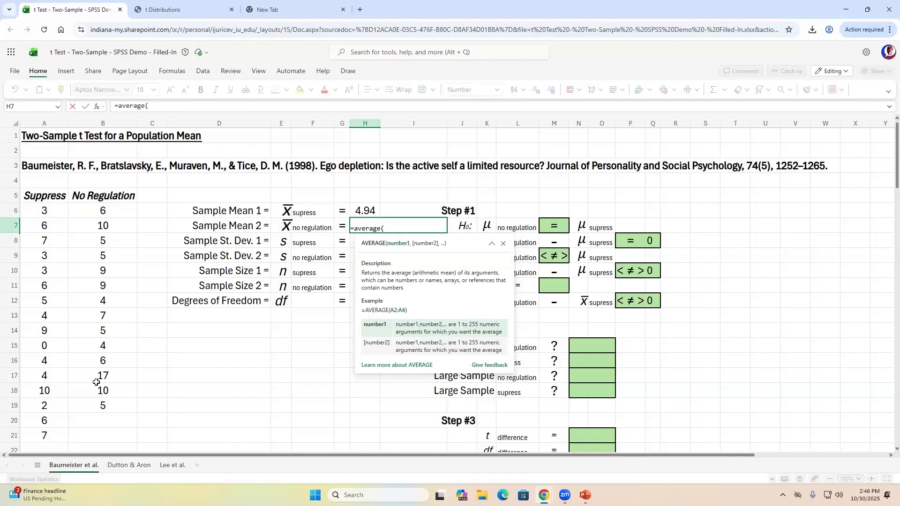
click(105, 120)
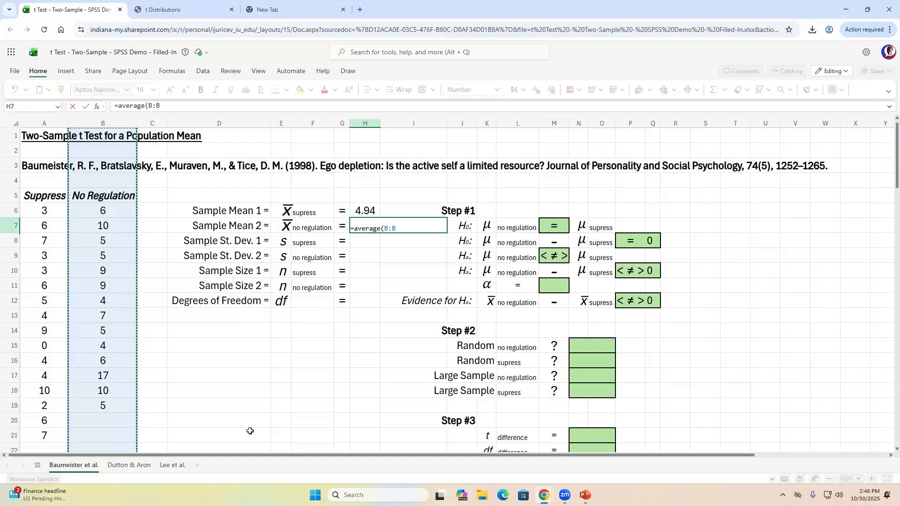
key(Return)
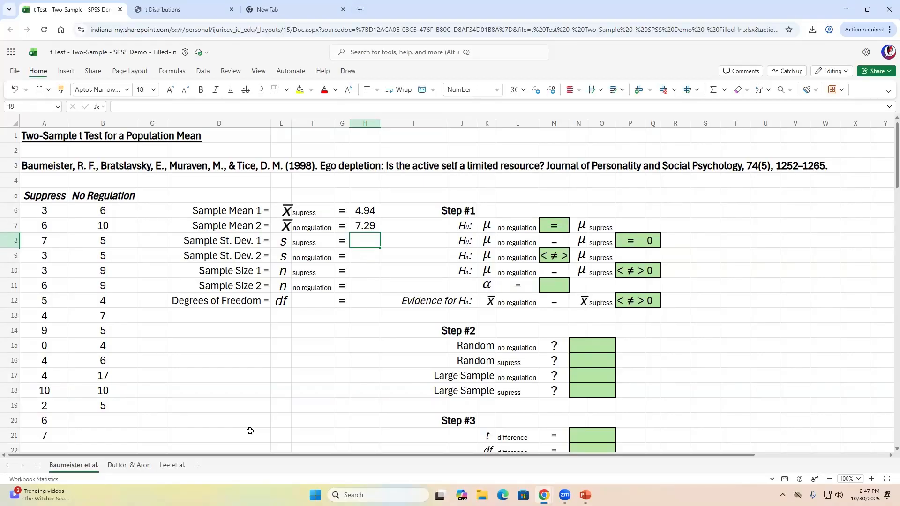
- Check both sample mean formulas, then start a =STDEV( formula in H8
key(Up)
key(Up)
key(shift+Down)
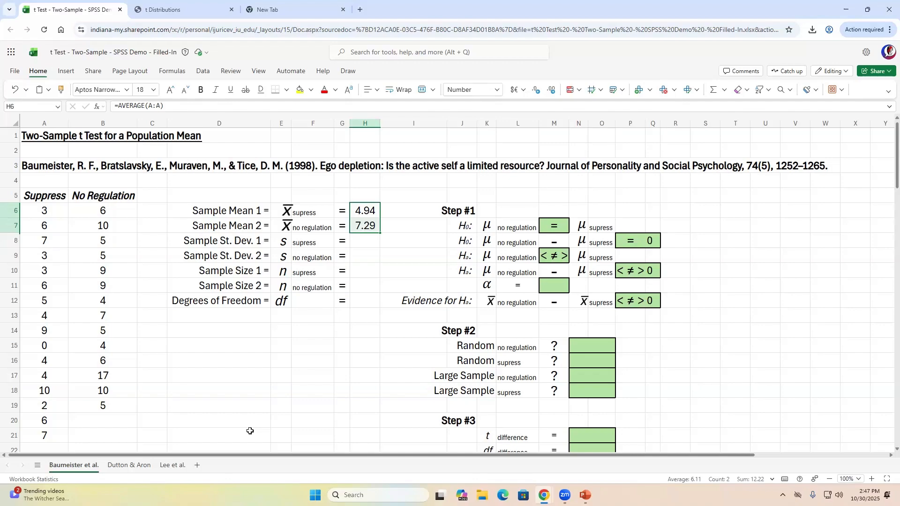
key(Down)
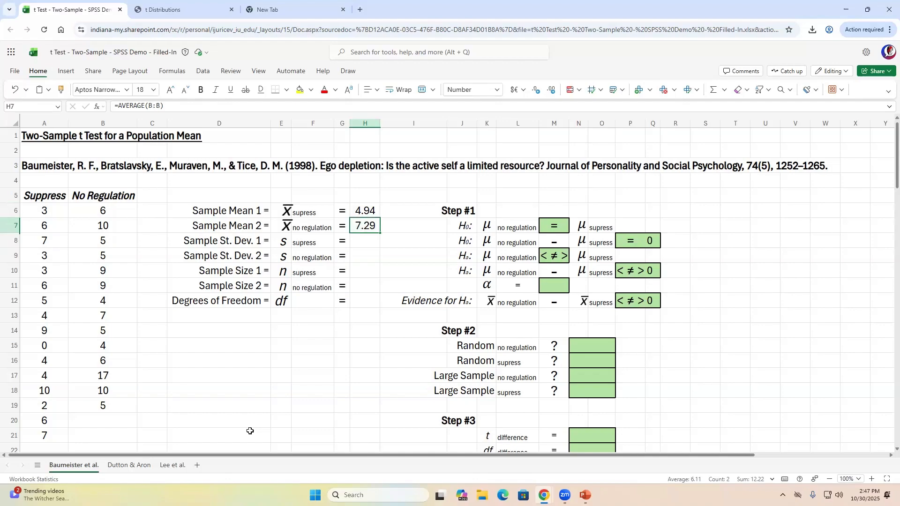
key(Down)
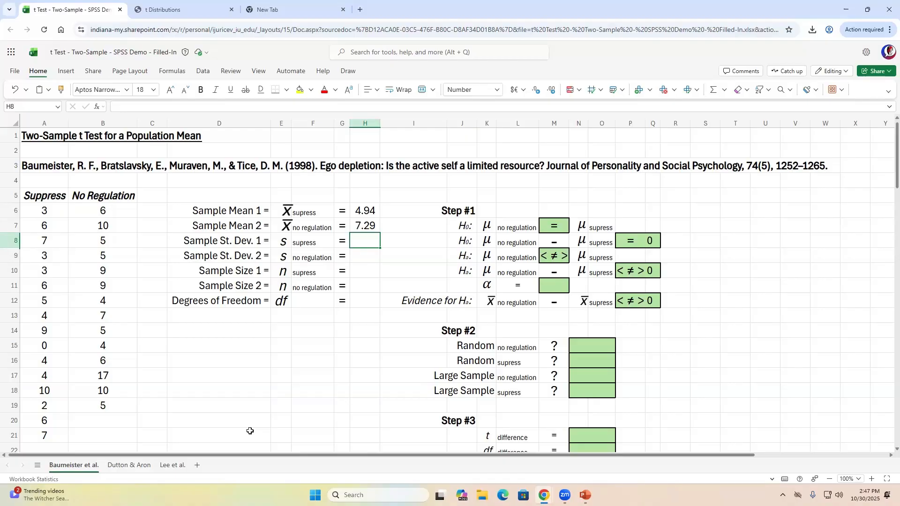
key(Left)
key(Left)
key(Left)
key(Right)
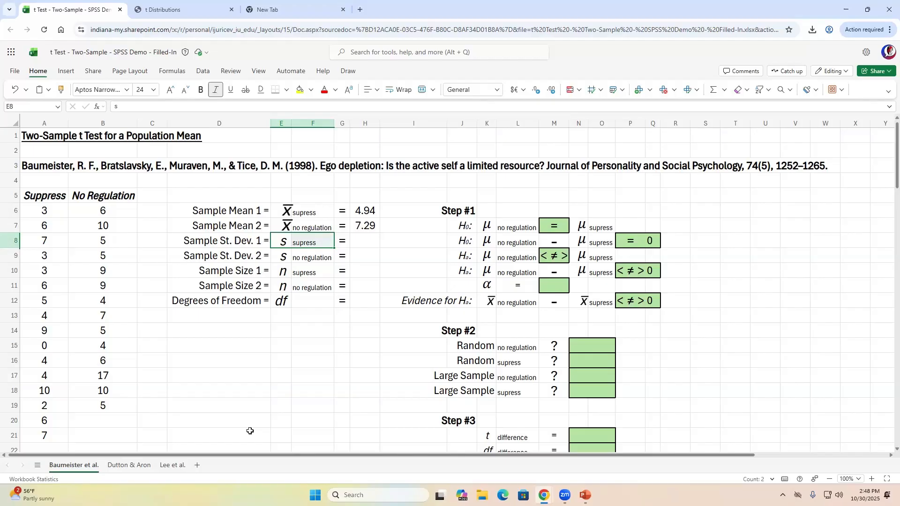
key(Right)
key(Right)
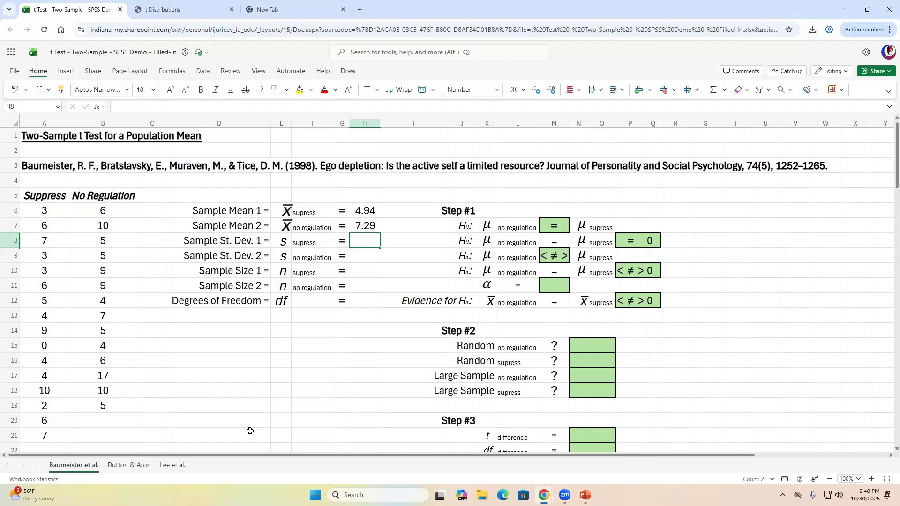
text(=st)
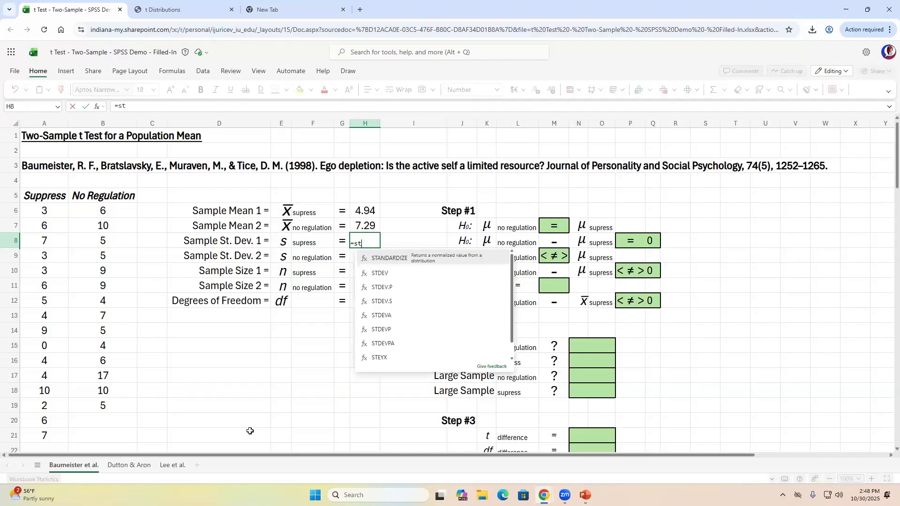
text(dev()
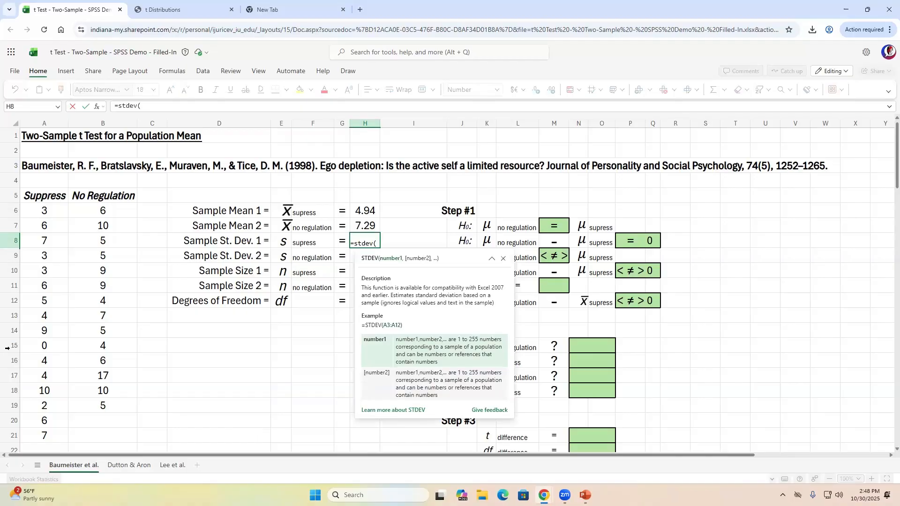
- Finish =STDEV(A:A) in H8 (2.59) and enter =STDEV(B:B) in H9 (3.52)
click(42, 119)
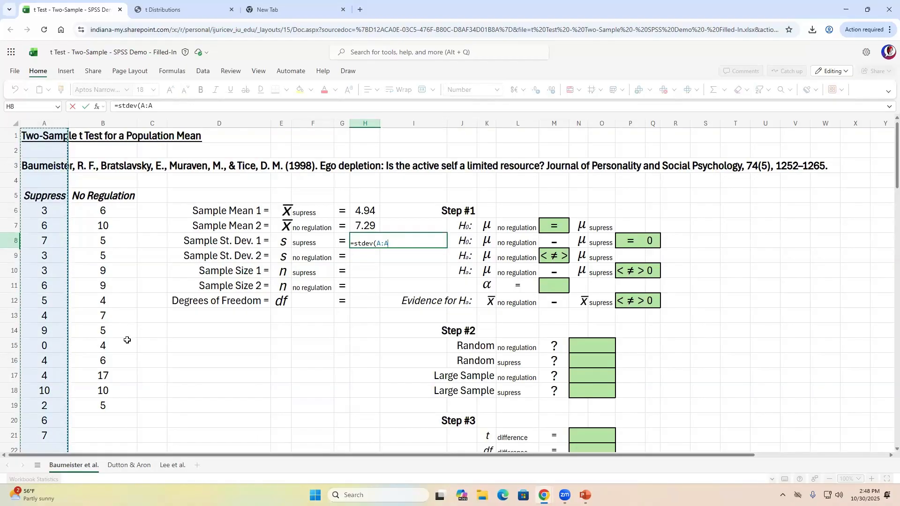
key(Return)
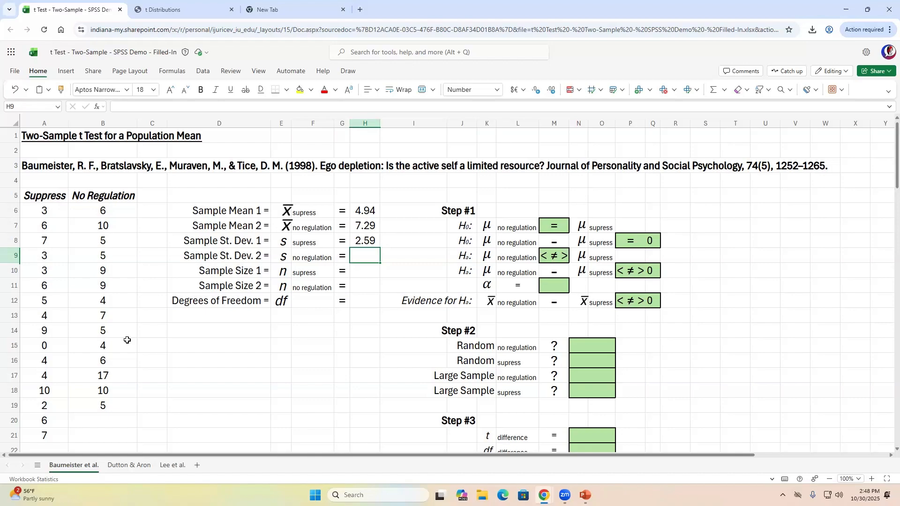
text(=)
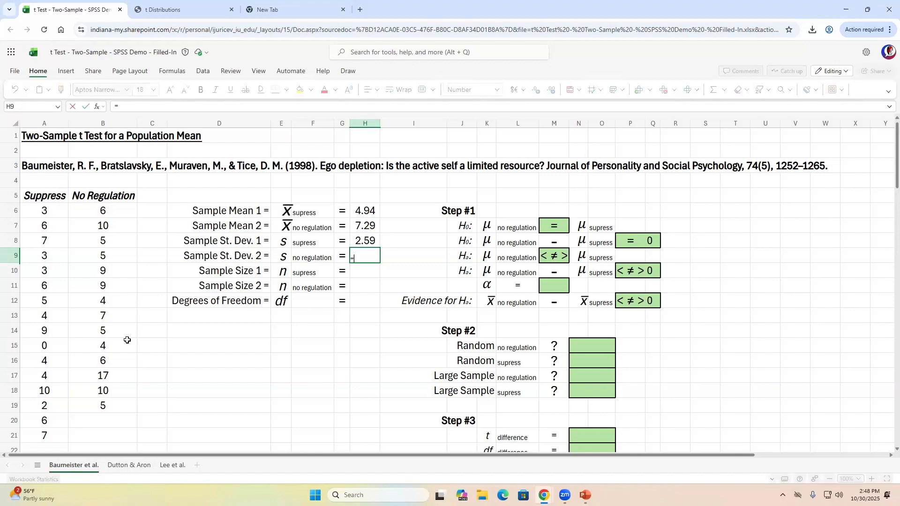
text(s)
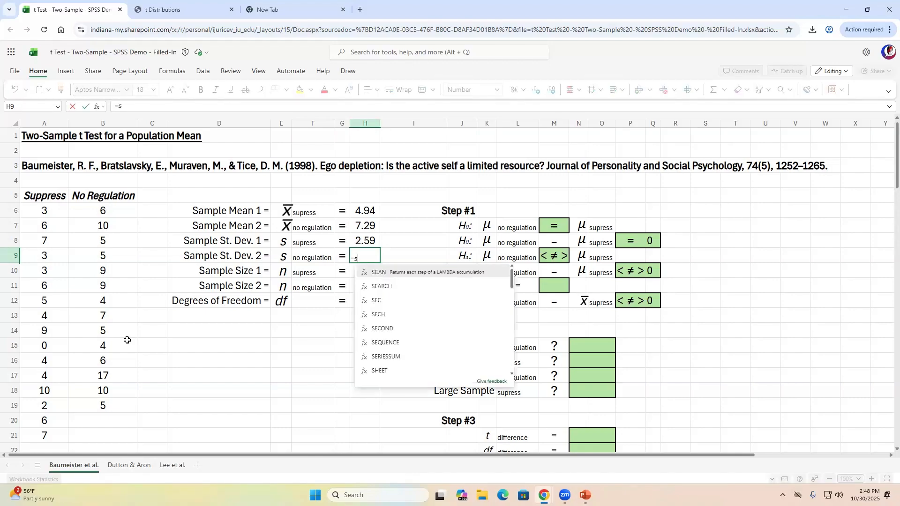
text(tdev()
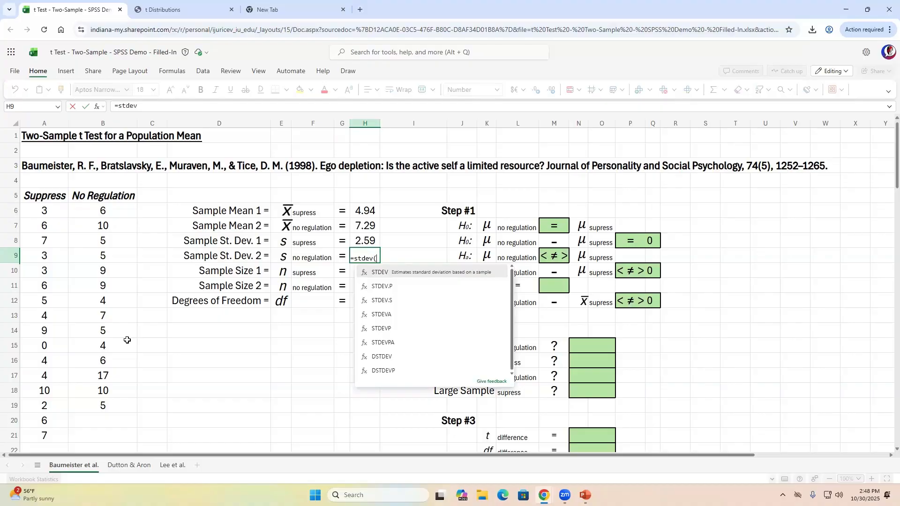
click(108, 123)
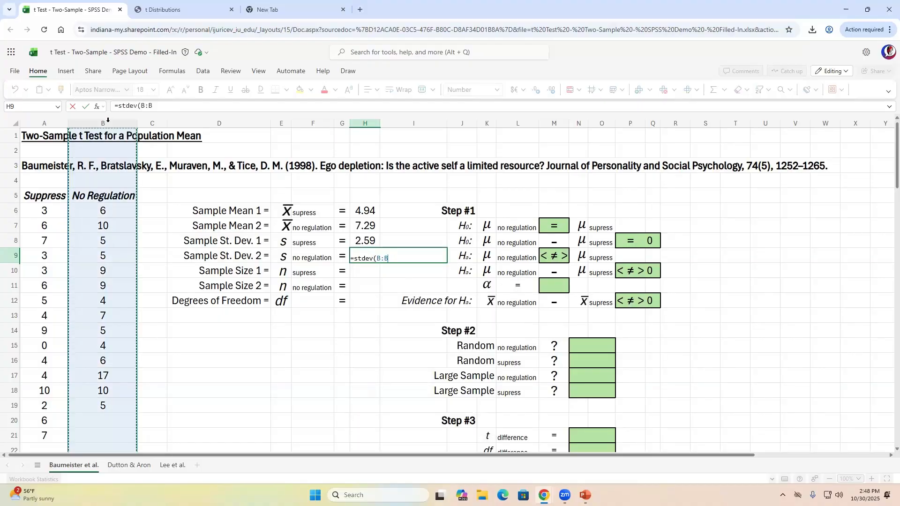
key(Return)
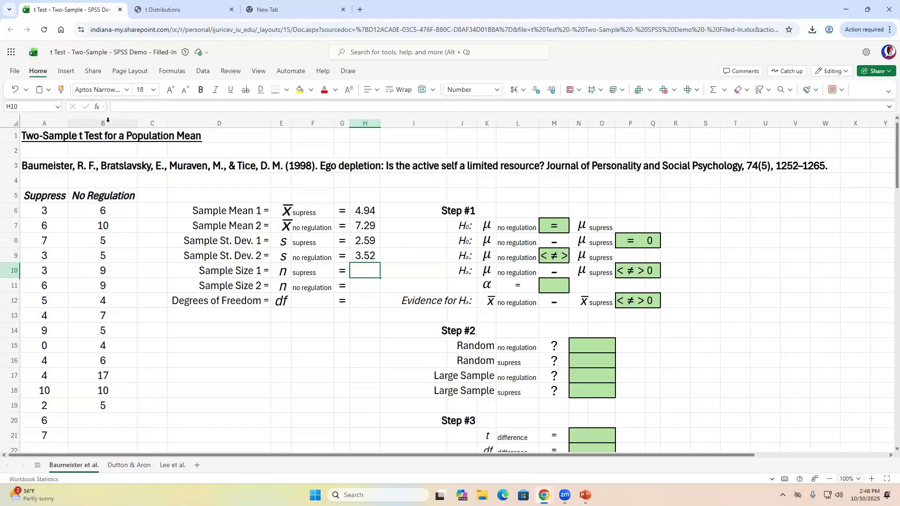
- Enter =COUNT(A:A) and =COUNT(B:B), giving sample sizes 16 and 14
text(=)
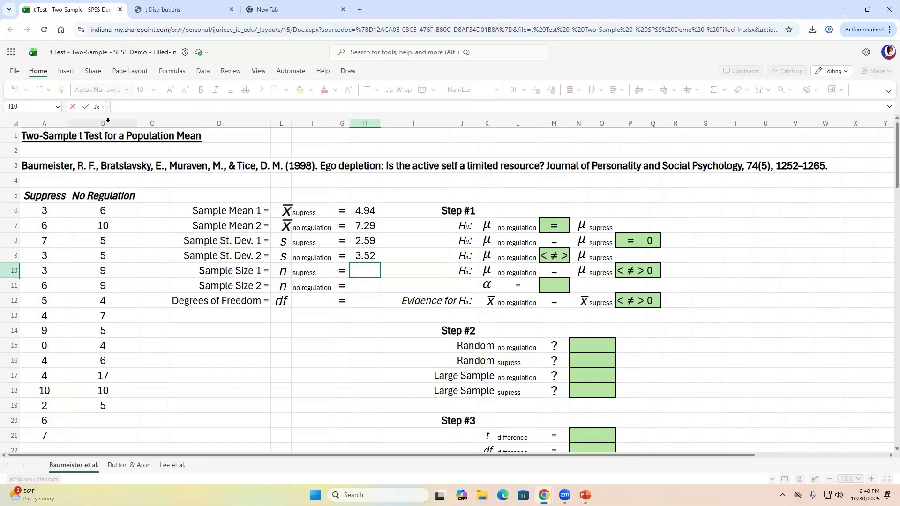
text(c)
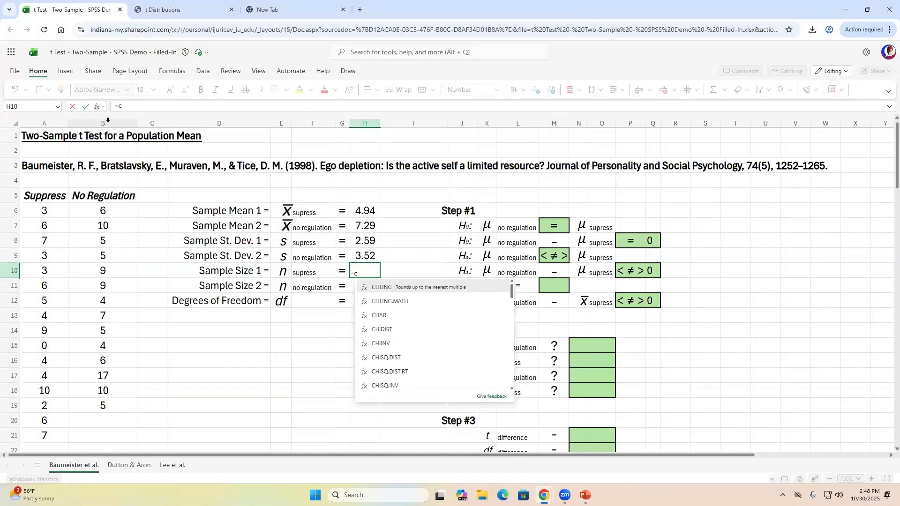
text(ount)
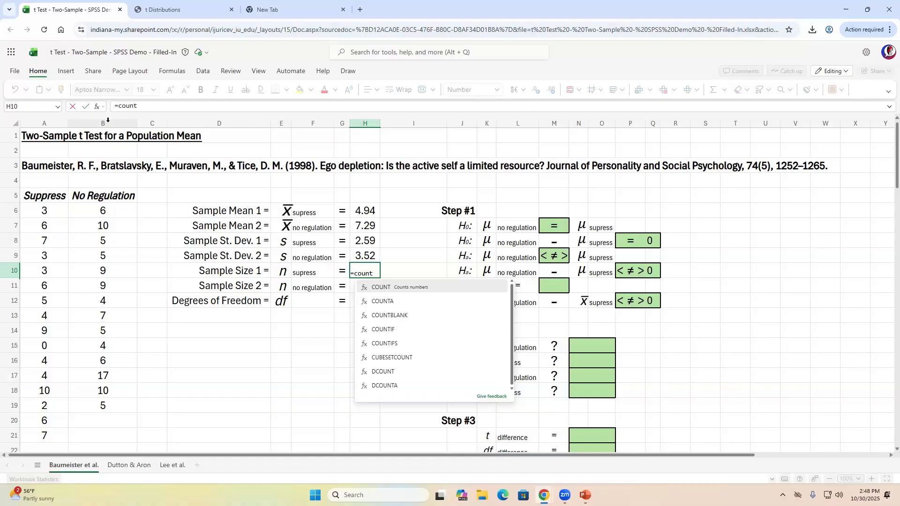
text(()
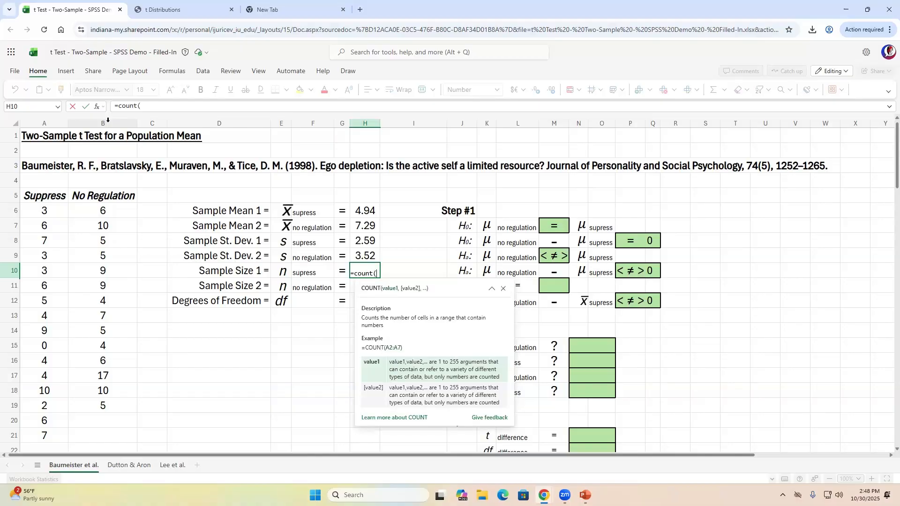
click(47, 120)
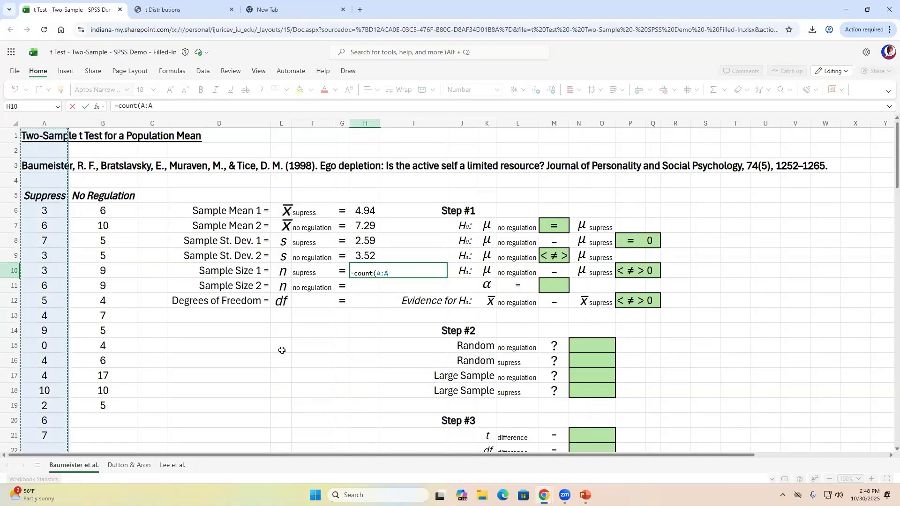
key(Return)
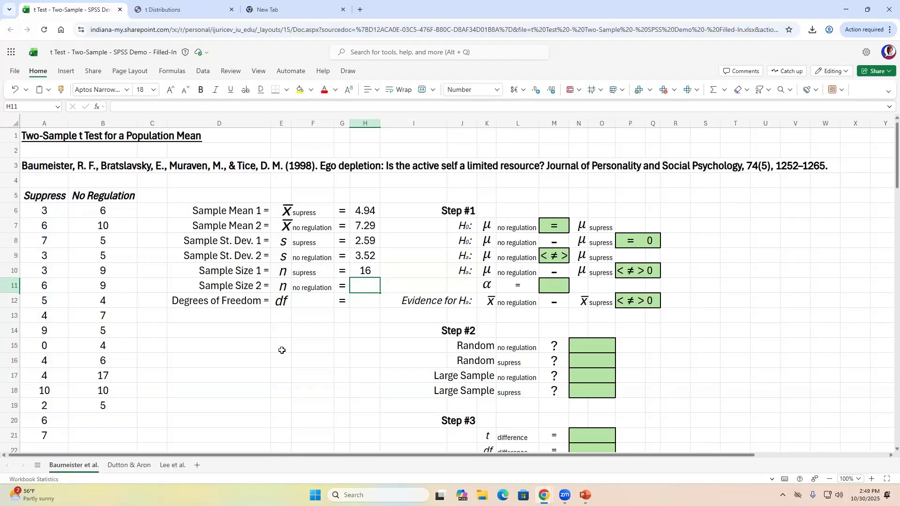
text(=count)
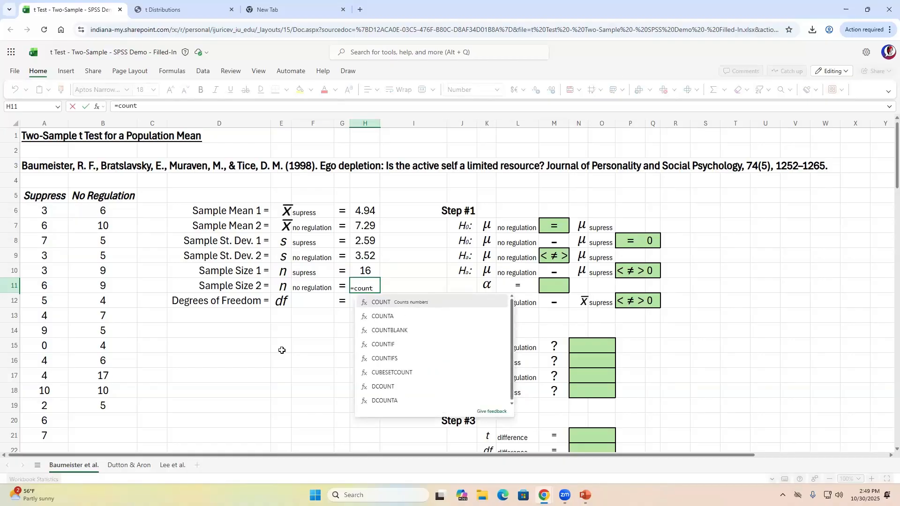
text(()
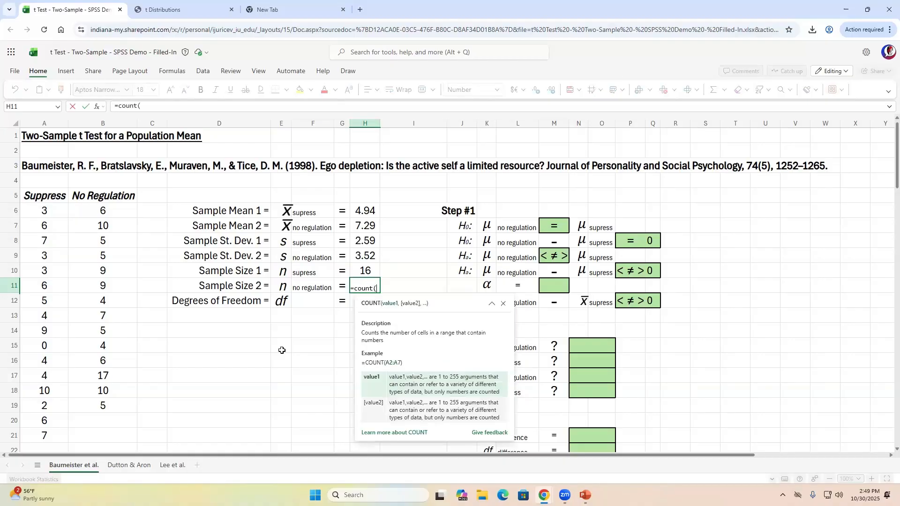
click(116, 122)
key(Return)
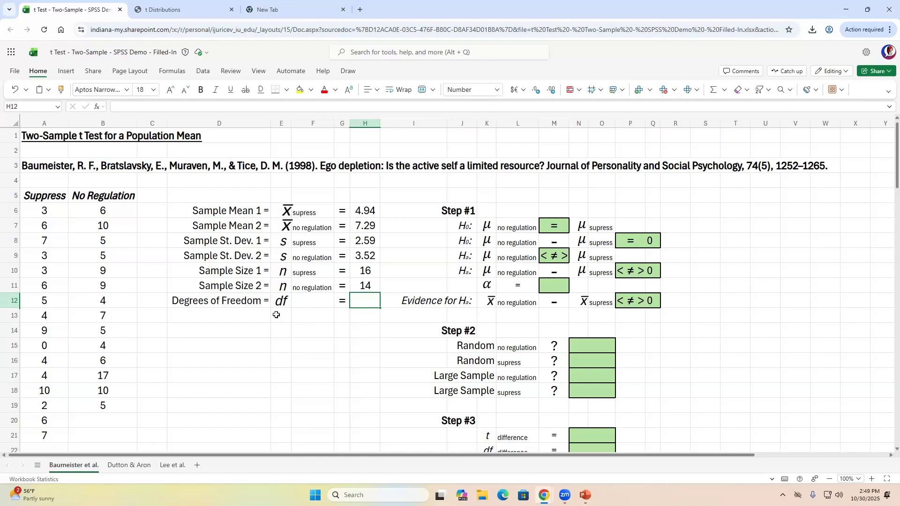
key(Left)
key(Left)
key(Left)
key(Left)
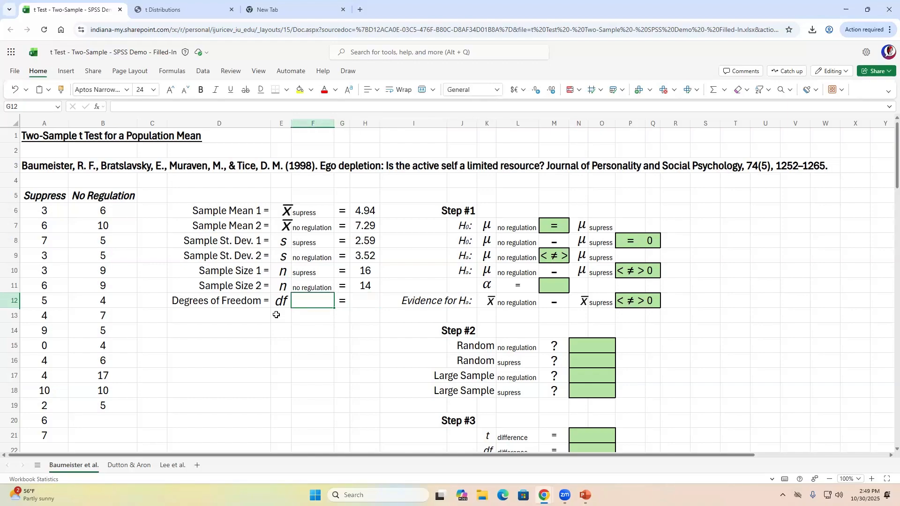
key(Right)
key(Right)
key(Right)
key(Right)
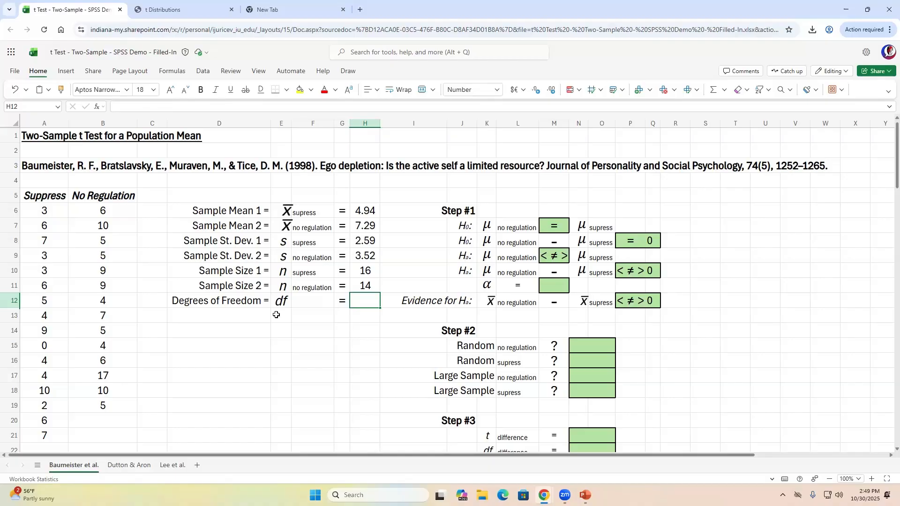
key(Right)
key(Right)
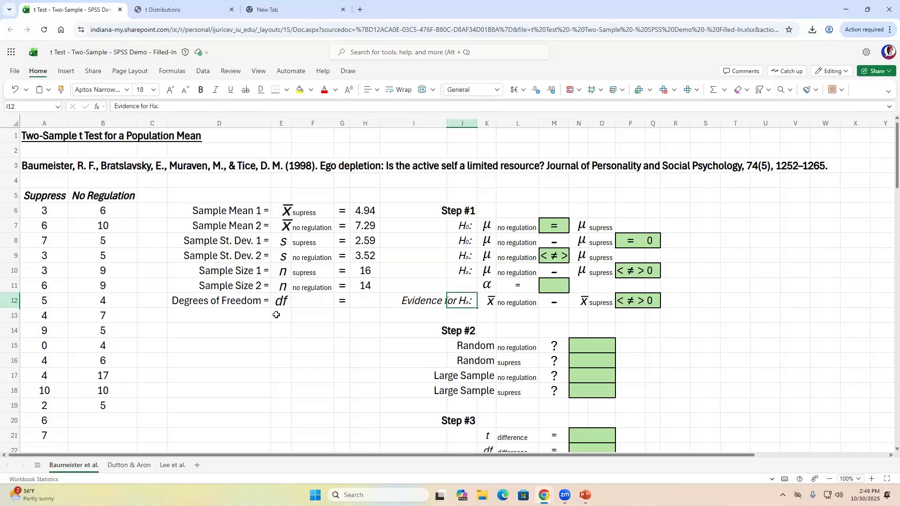
key(Up)
key(Up)
key(Up)
key(Up)
key(Up)
key(Up)
key(Down)
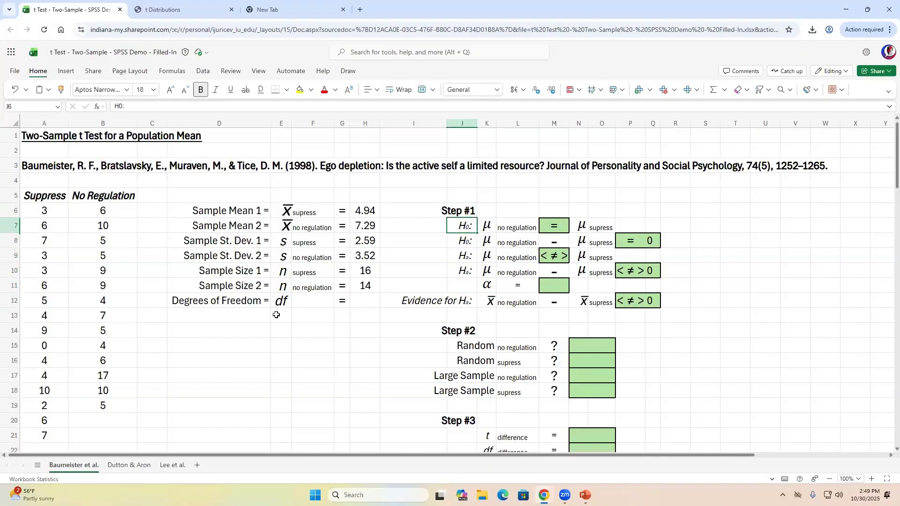
key(shift+Right)
key(shift+Right)
key(shift+Right)
key(shift+Right)
key(shift+Right)
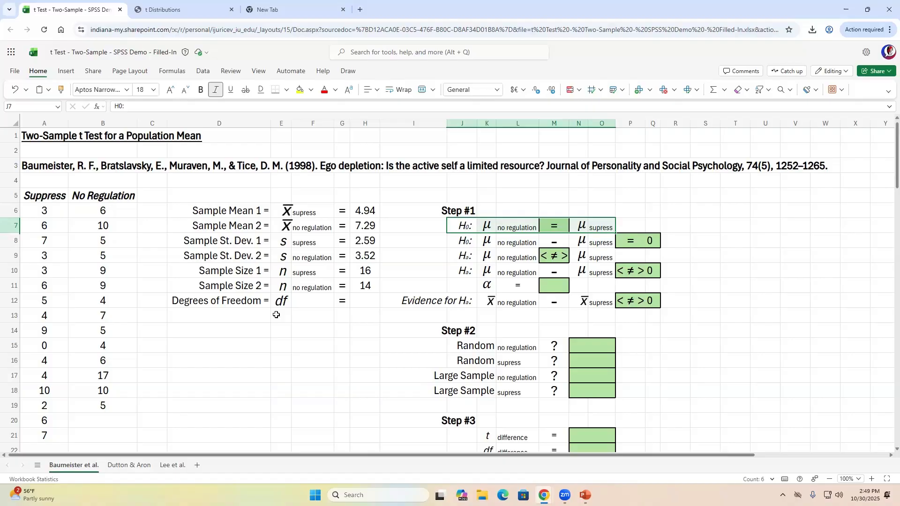
key(Right)
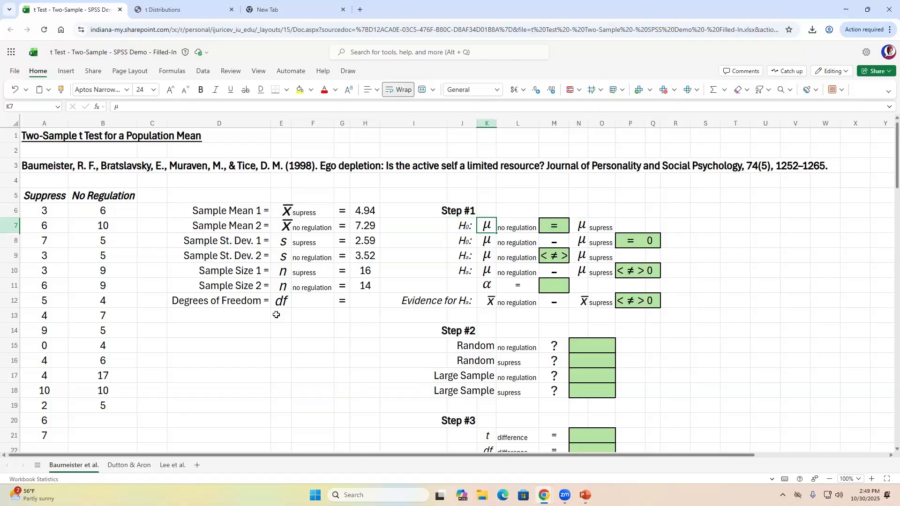
key(shift+Right)
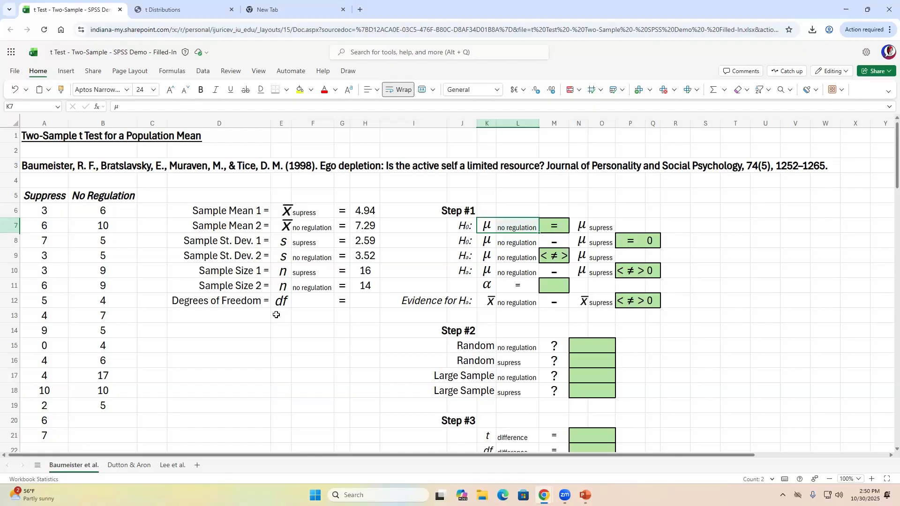
key(shift+Right)
key(shift+Right)
key(shift+Right)
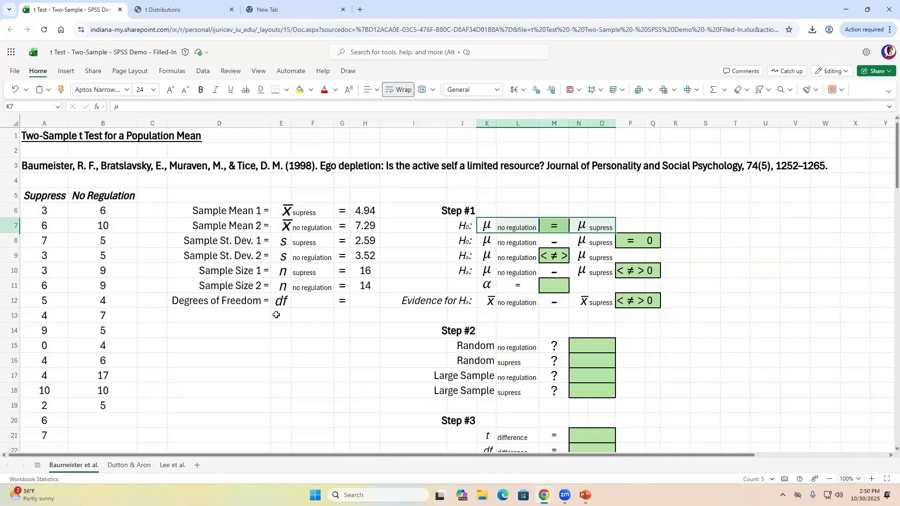
key(Left)
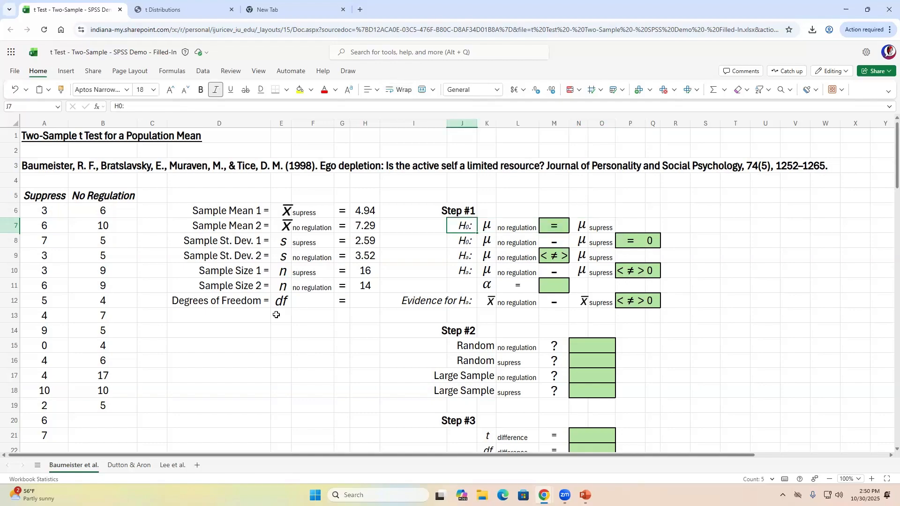
key(Right)
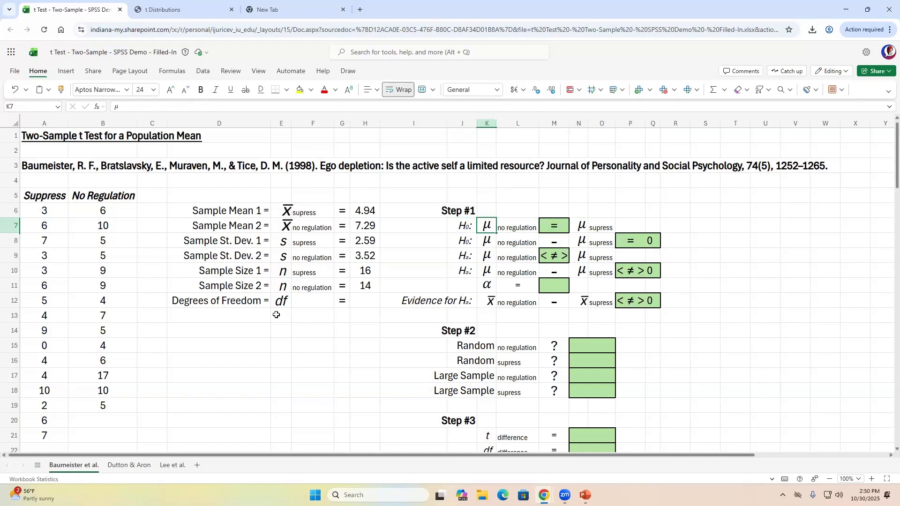
key(Down)
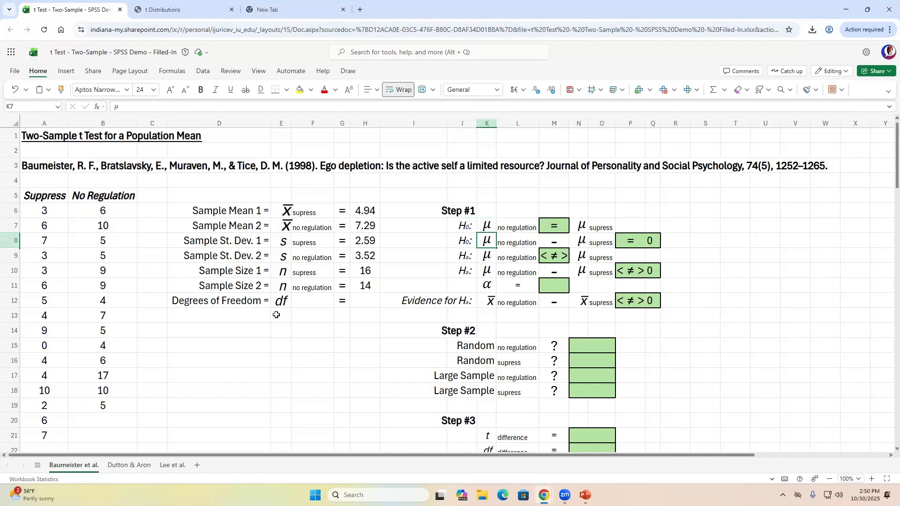
key(Left)
key(shift+Right)
key(shift+Right)
key(shift+Right)
key(shift+Right)
key(shift+Right)
key(shift+Right)
key(shift+Right)
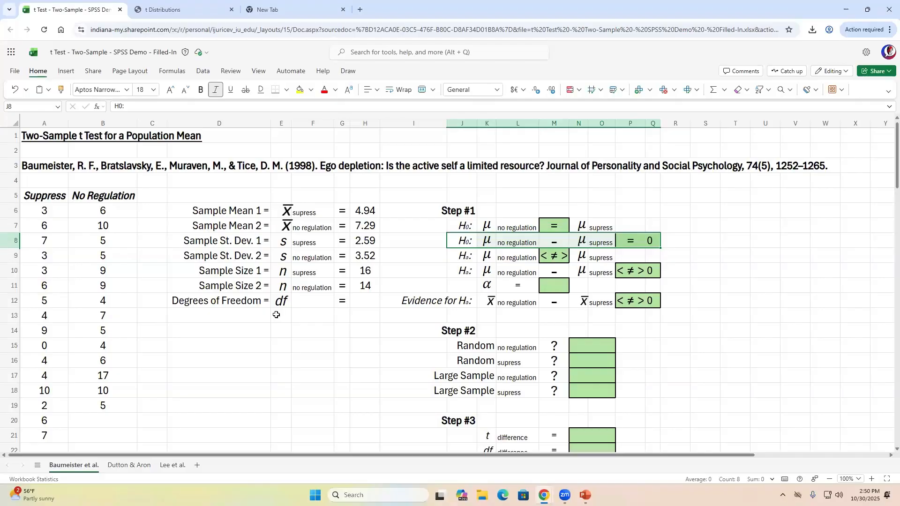
key(Up)
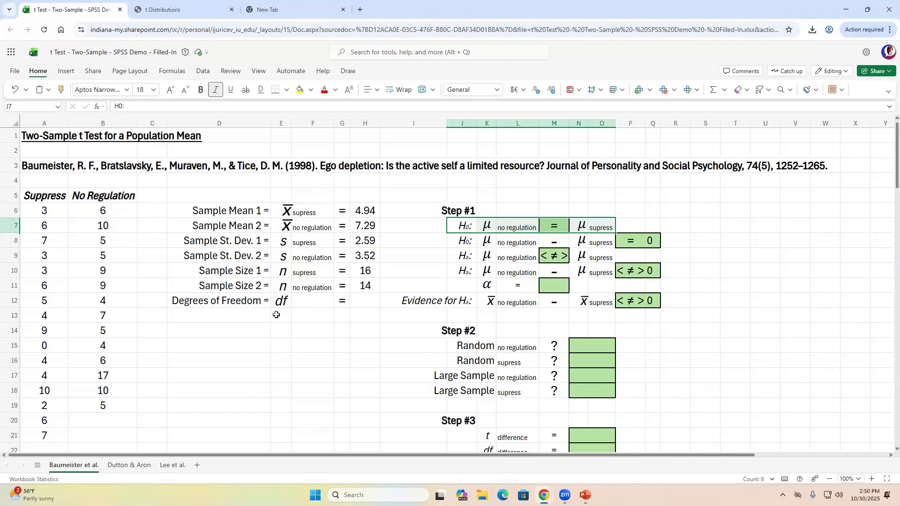
key(Down)
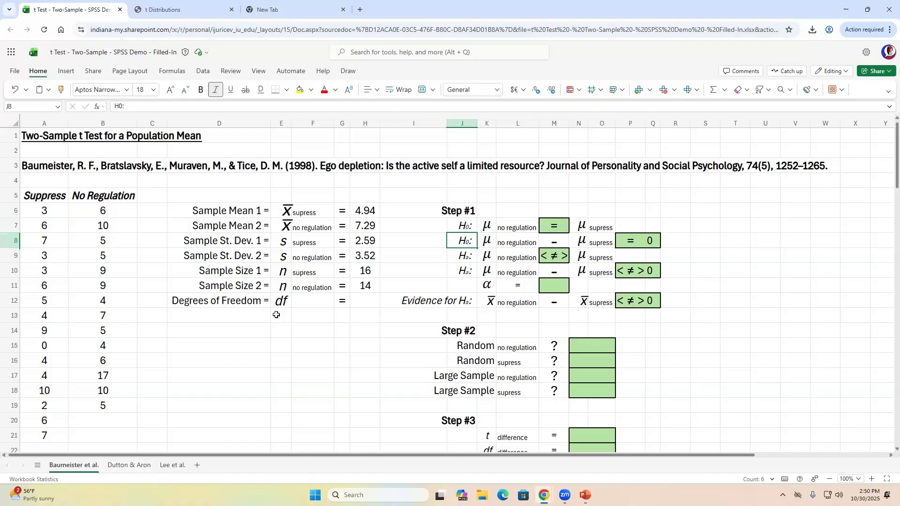
key(shift+Right)
key(shift+Right)
key(shift+Right)
key(shift+Right)
key(shift+Right)
key(shift+Right)
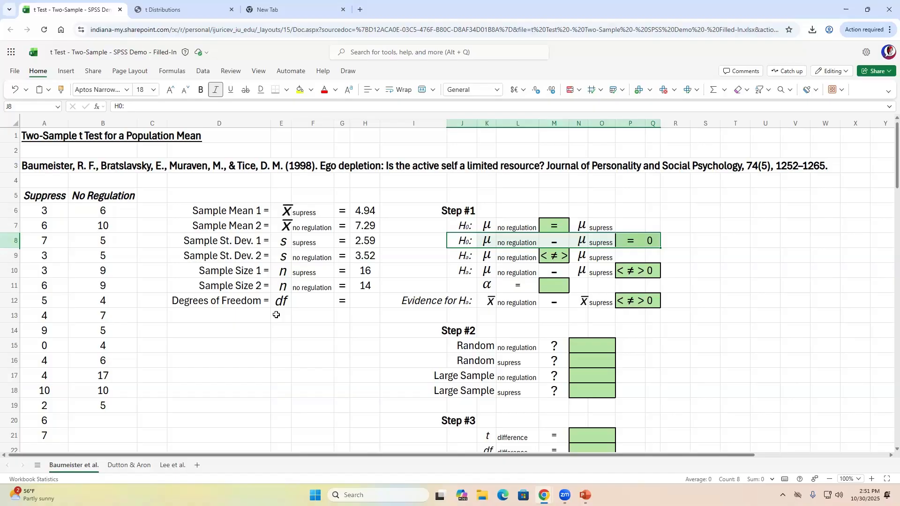
key(shift+Up)
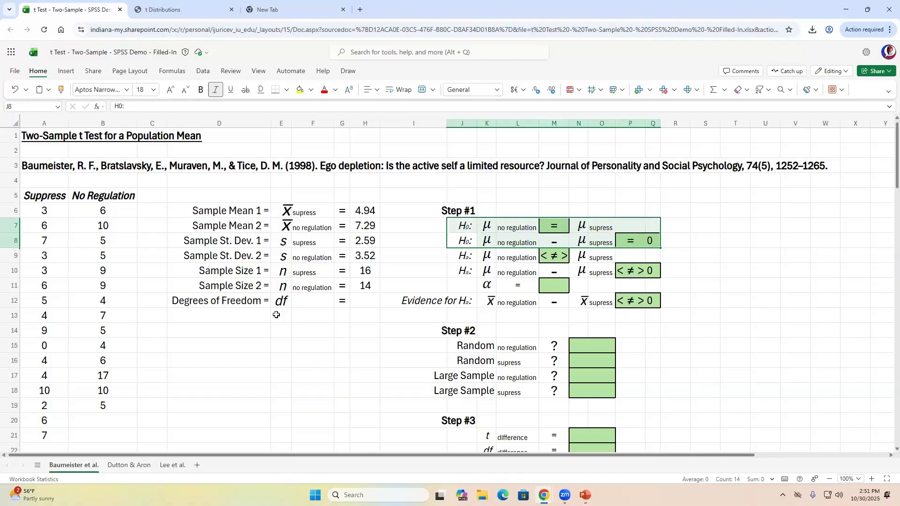
key(Up)
key(shift+Right)
key(shift+Right)
key(shift+Right)
key(shift+Right)
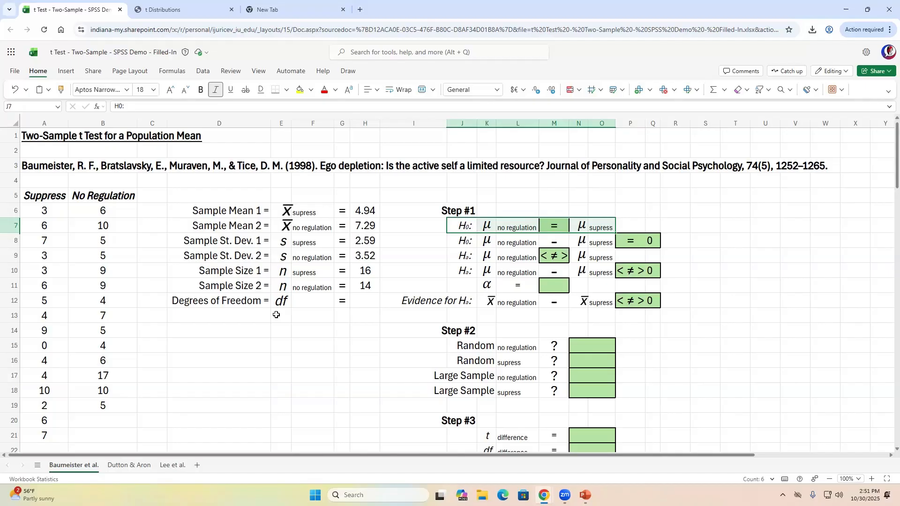
key(Down)
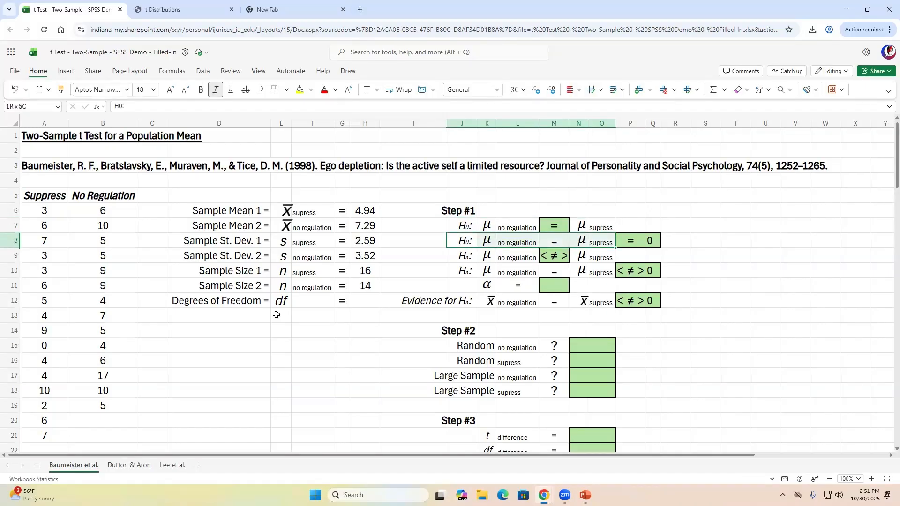
key(shift+Right)
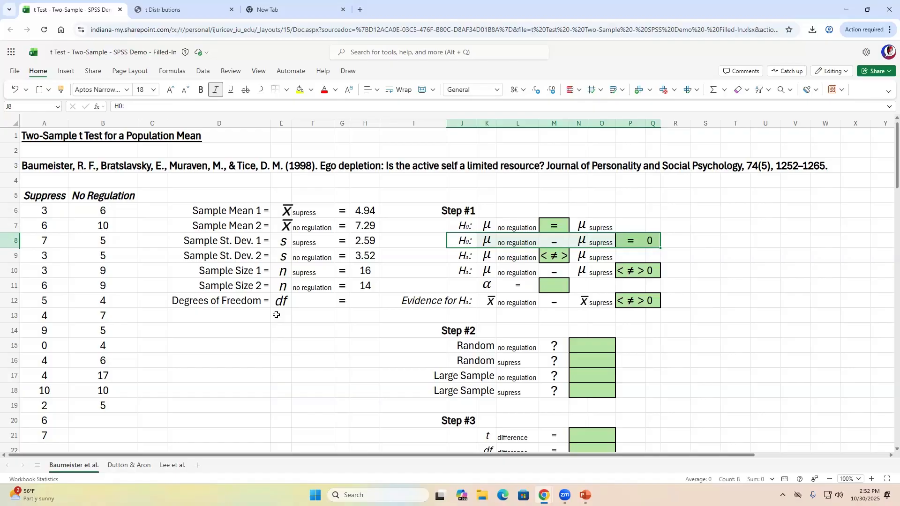
key(Up)
key(shift+Right)
key(shift+Right)
key(shift+Right)
key(shift+Right)
key(shift+Right)
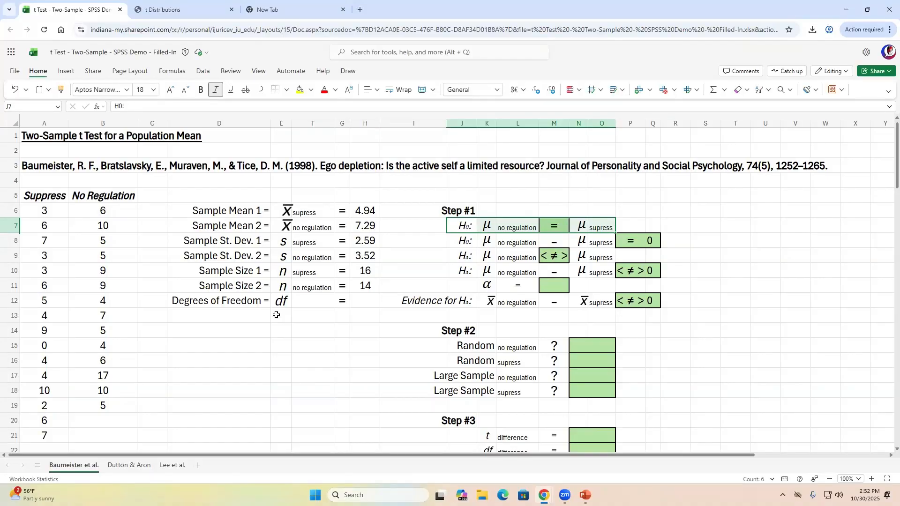
key(shift+Down)
key(shift+Right)
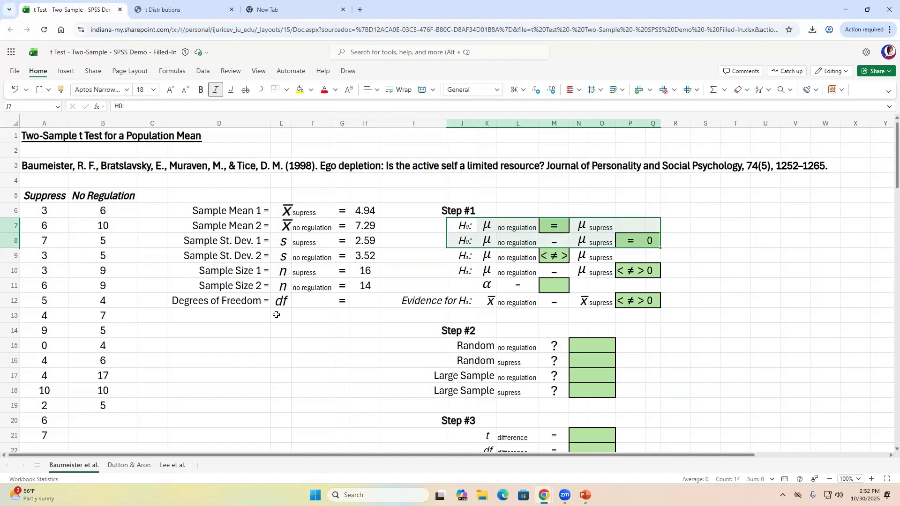
key(Down)
key(Down)
key(shift+Right)
key(shift+Right)
key(shift+Right)
key(shift+Right)
key(shift+Right)
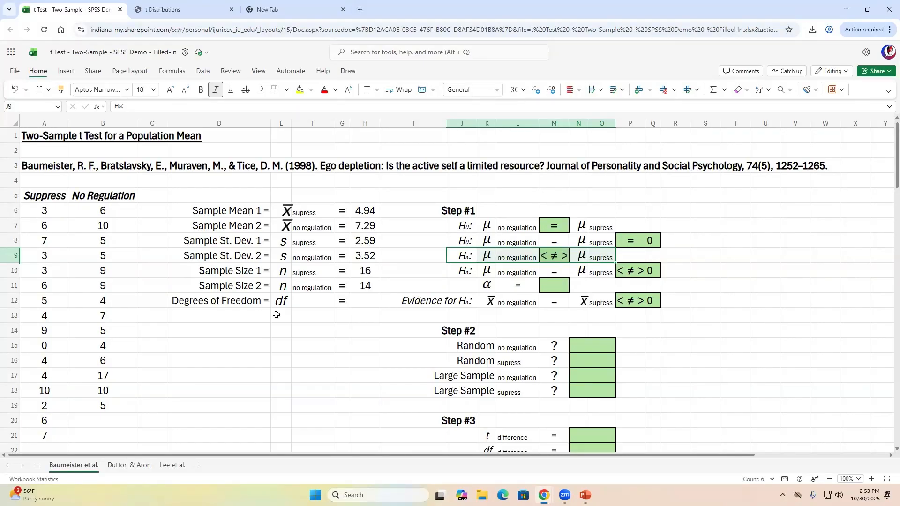
- Cut M9's sign choices down to > so Ha reads μ no regulation > μ supress
key(Right)
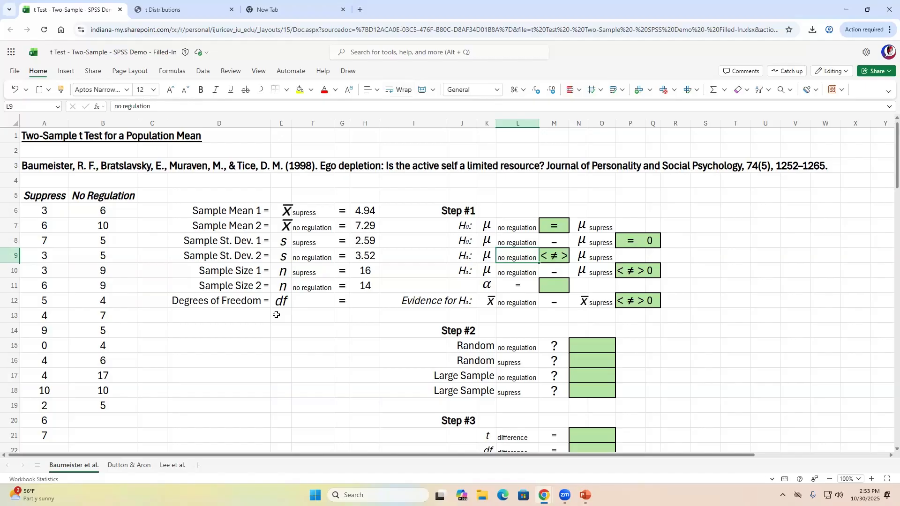
key(Right)
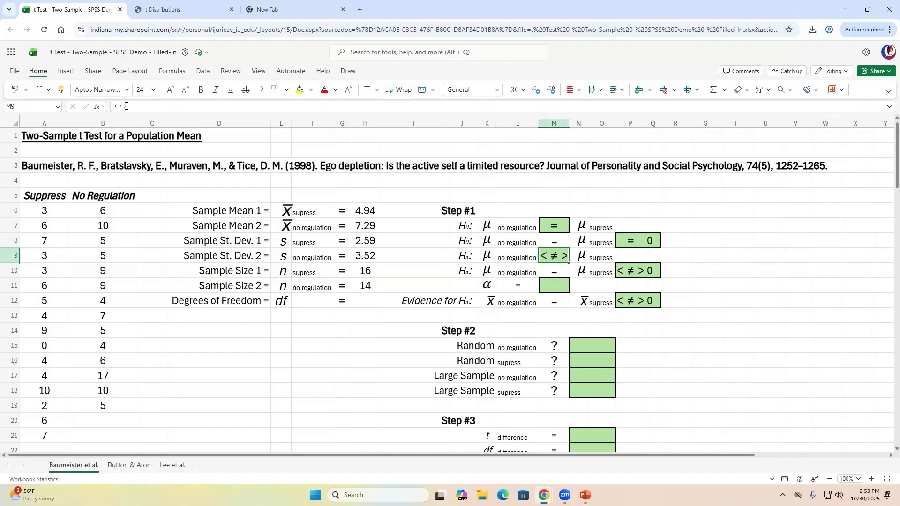
click(124, 105)
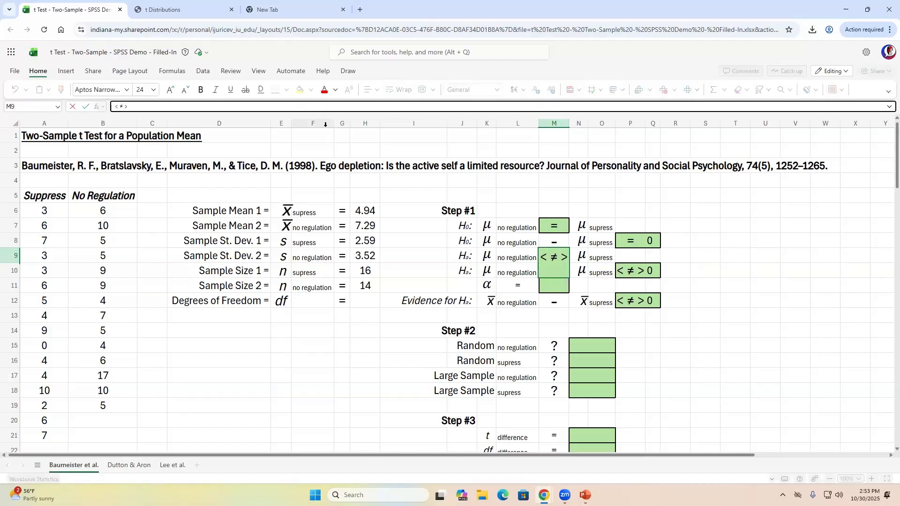
key(BackSpace)
key(BackSpace)
key(BackSpace)
key(BackSpace)
key(Tab)
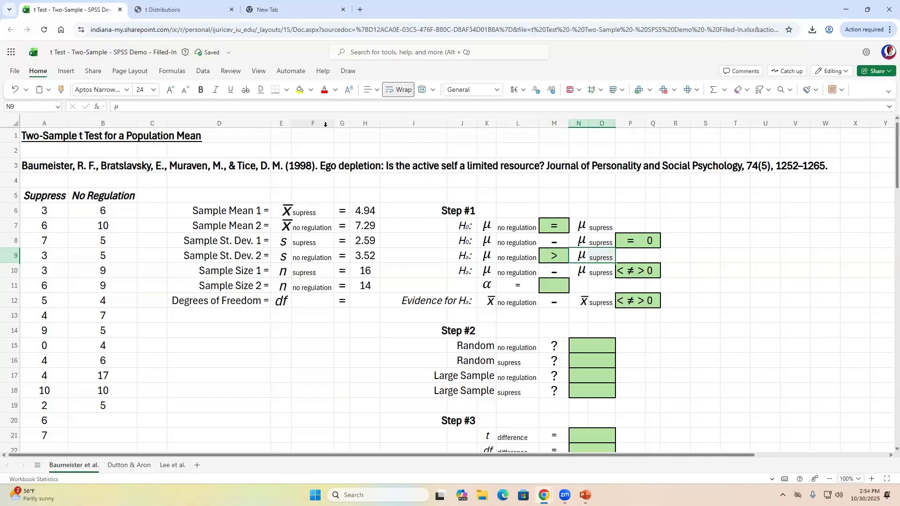
key(Left)
key(Left)
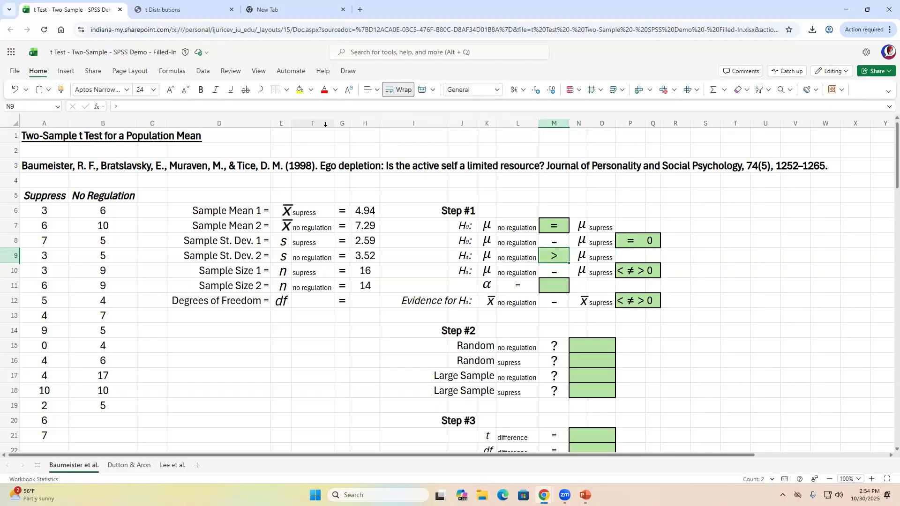
key(shift+Right)
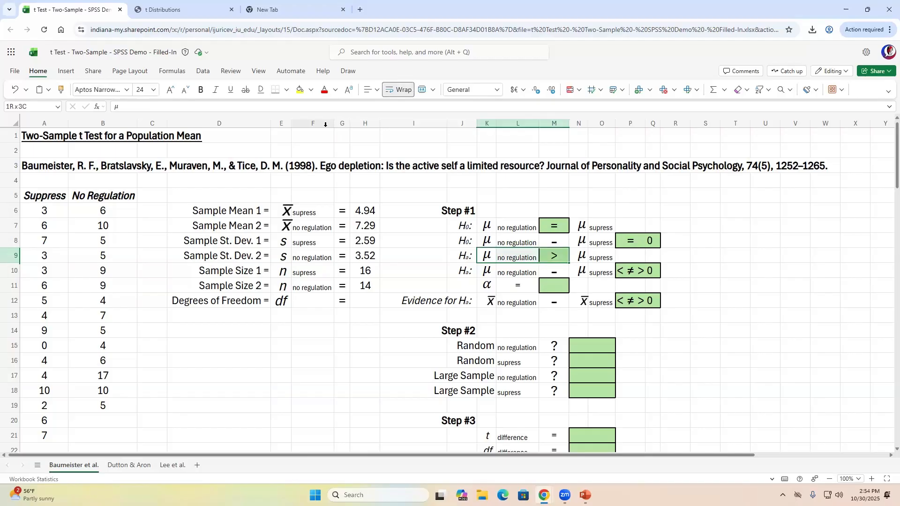
key(shift+Right)
key(shift+Right)
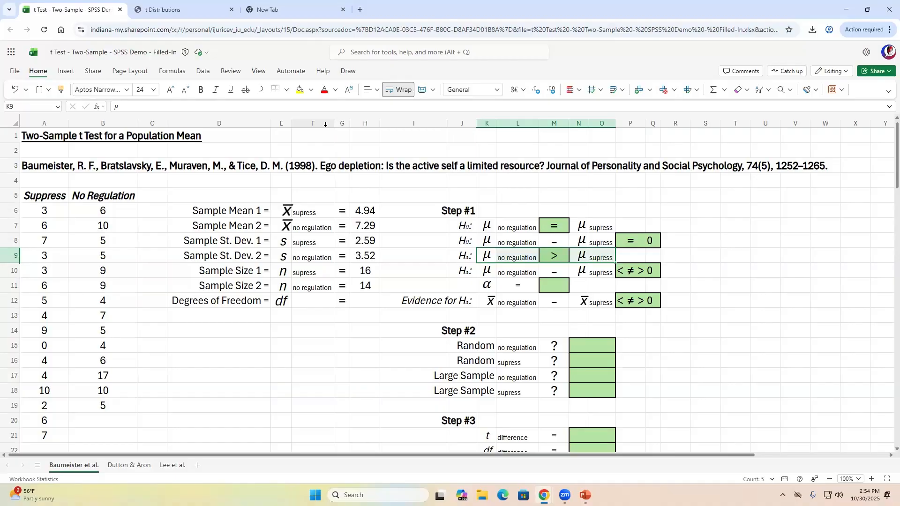
key(shift+Left)
key(shift+Left)
key(shift+Left)
key(shift+Left)
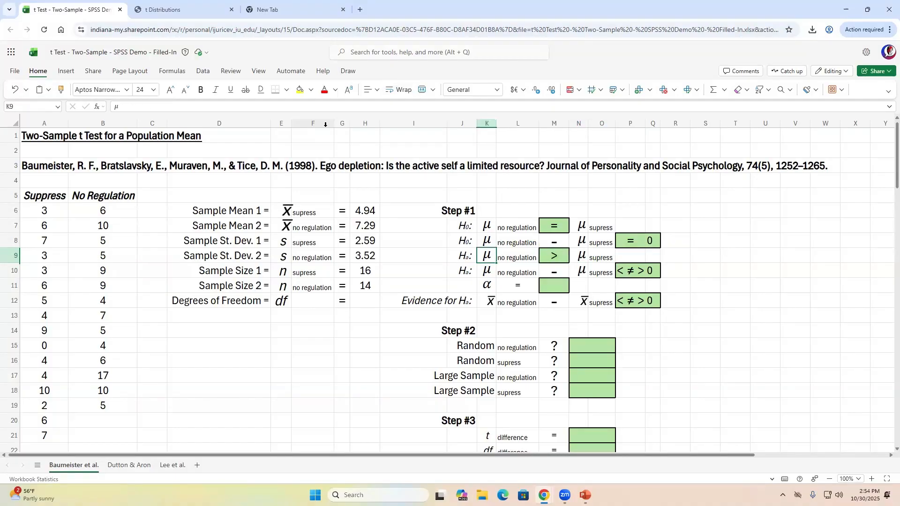
key(shift+Right)
key(shift+Right)
key(shift+Right)
key(shift+Right)
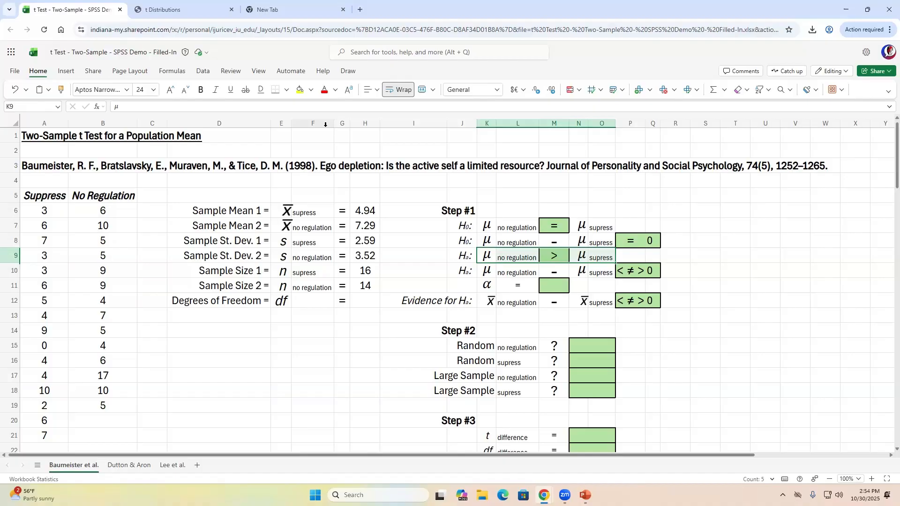
key(Right)
key(Right)
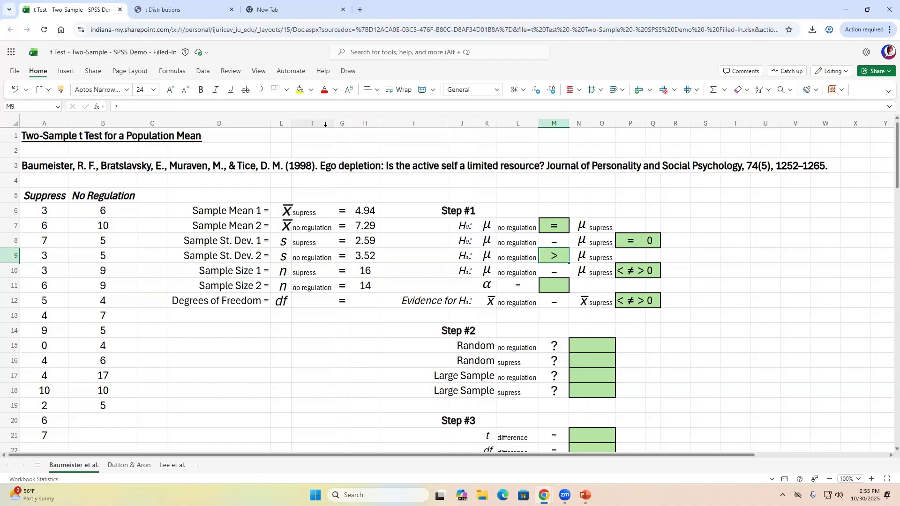
key(Left)
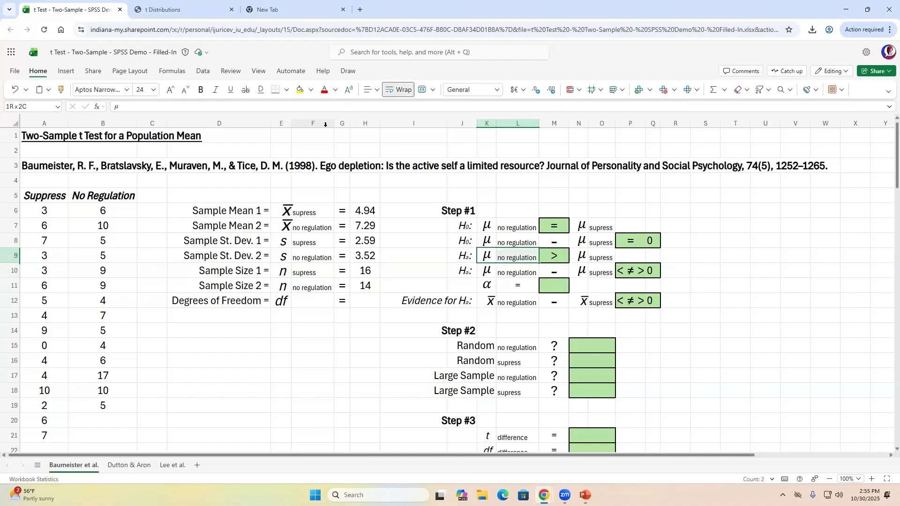
key(shift+Right)
key(shift+Right)
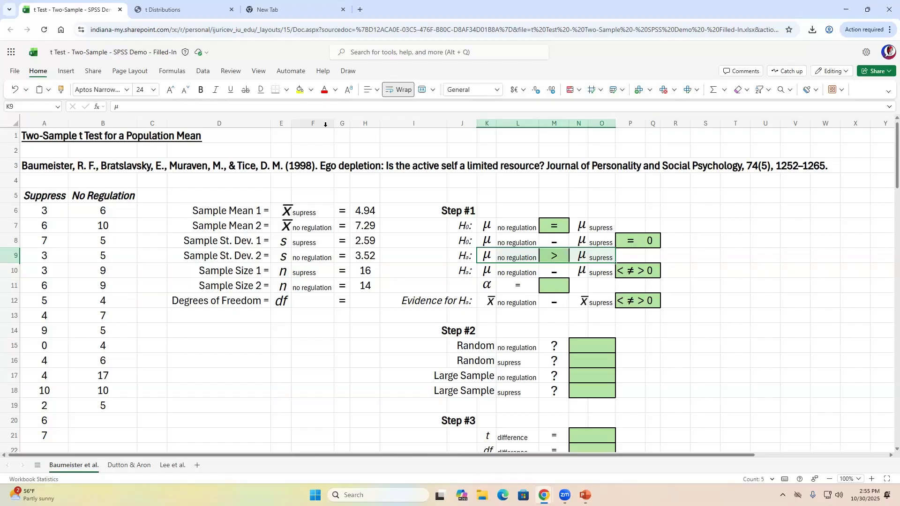
key(Down)
key(shift+Right)
key(shift+Right)
key(shift+Right)
key(shift+Right)
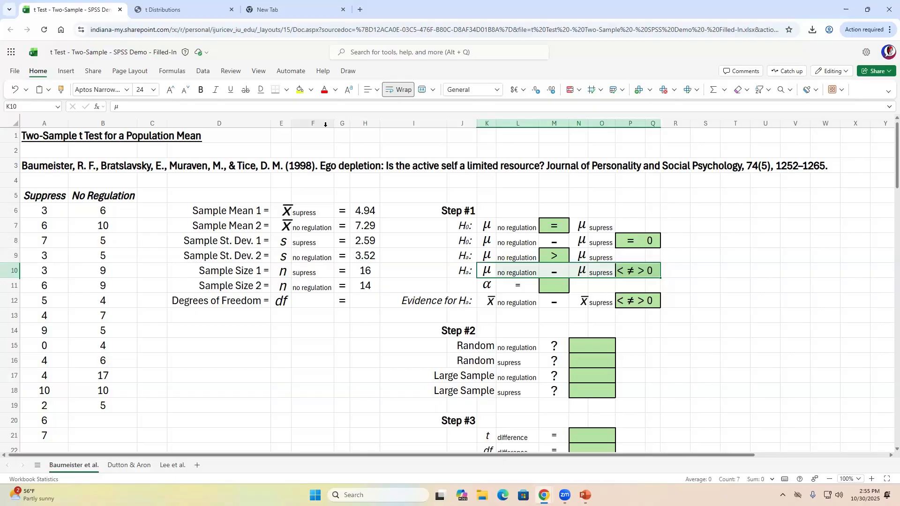
- Highlight μ no regulation and μ supress in row 10 and reach the sign cell P10
key(shift+Left)
key(shift+Left)
key(shift+Left)
key(shift+Left)
key(shift+Left)
key(shift+Left)
key(shift+Right)
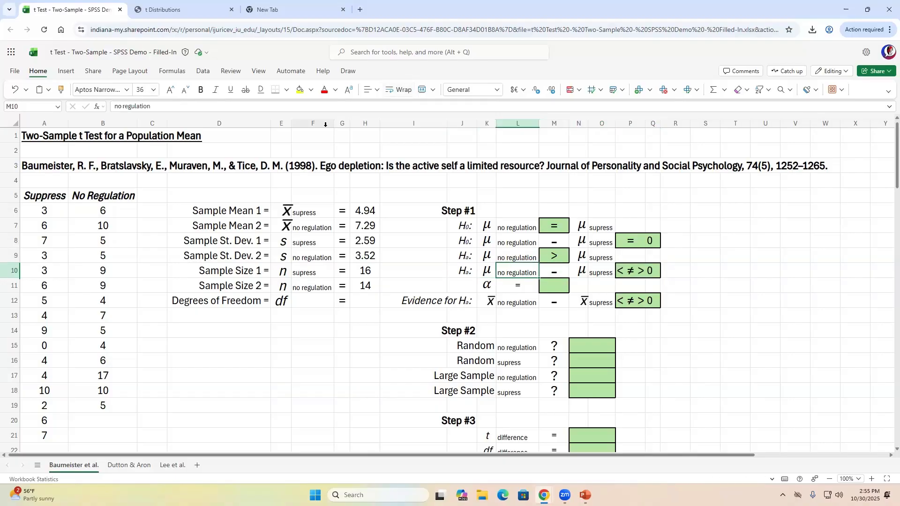
key(shift+Left)
key(shift+Right)
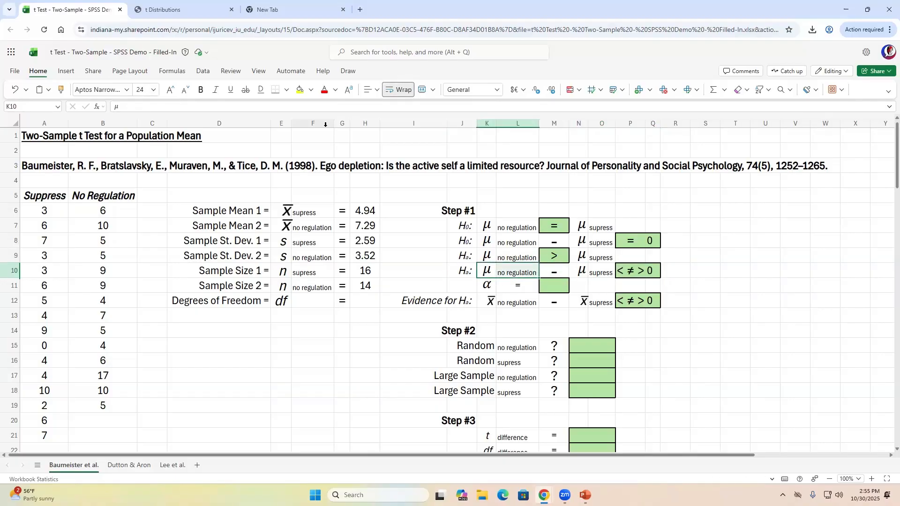
key(Right)
key(Right)
key(Right)
key(shift+Right)
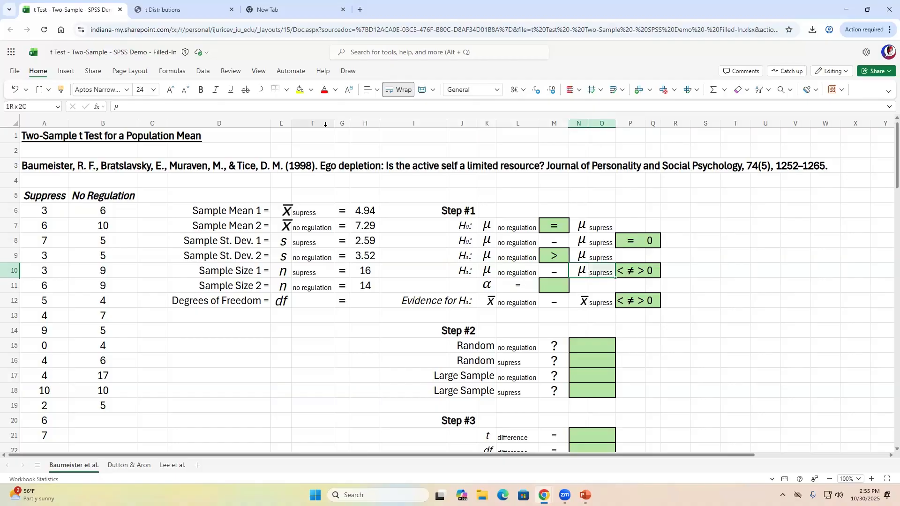
key(Right)
key(Right)
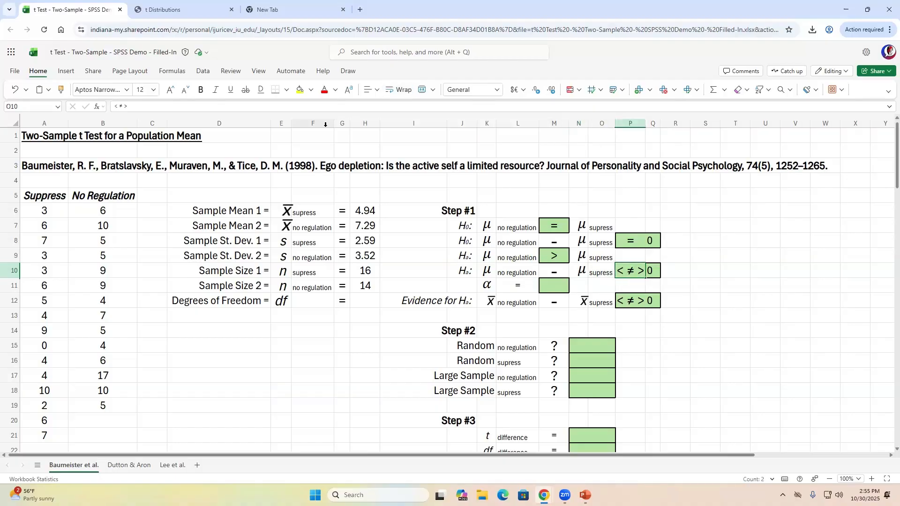
- Reduce P10's sign to > so the second alternative hypothesis ends in > 0
click(125, 107)
key(BackSpace)
key(BackSpace)
key(BackSpace)
key(BackSpace)
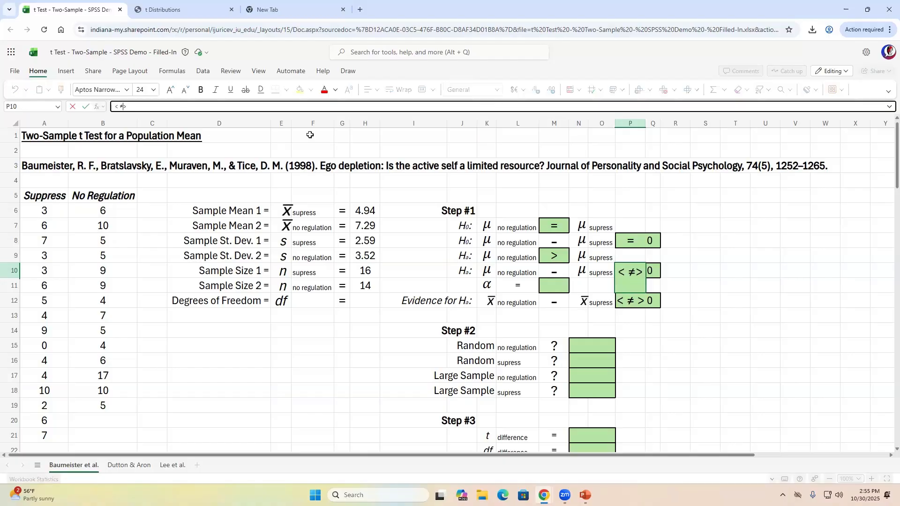
key(Return)
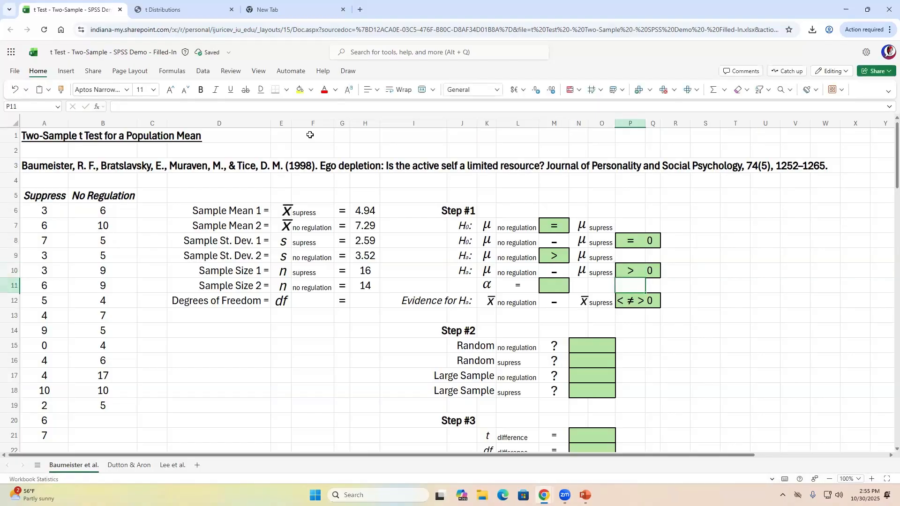
key(Up)
key(Left)
key(Left)
key(Left)
key(Left)
key(Left)
key(Left)
key(Right)
key(Right)
key(Right)
key(Right)
key(Right)
key(Right)
key(Right)
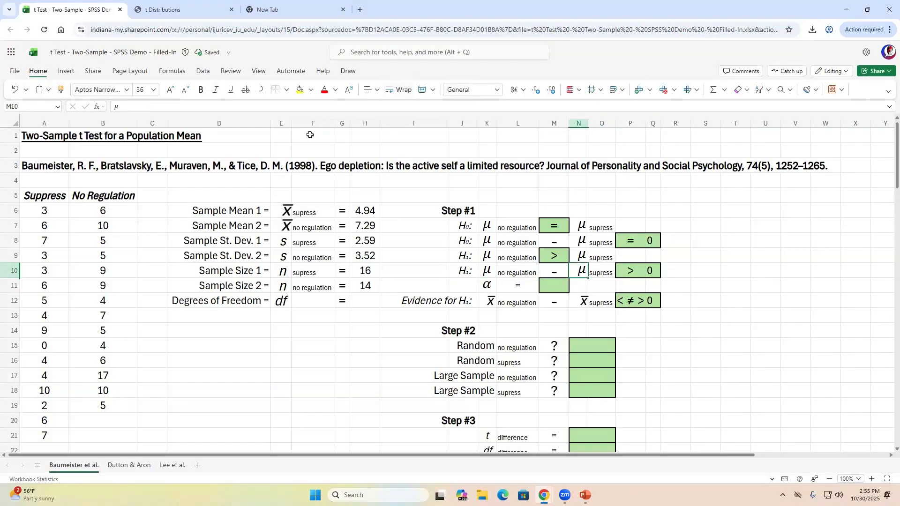
key(Left)
key(Left)
key(Left)
key(Left)
key(Left)
key(Left)
key(Left)
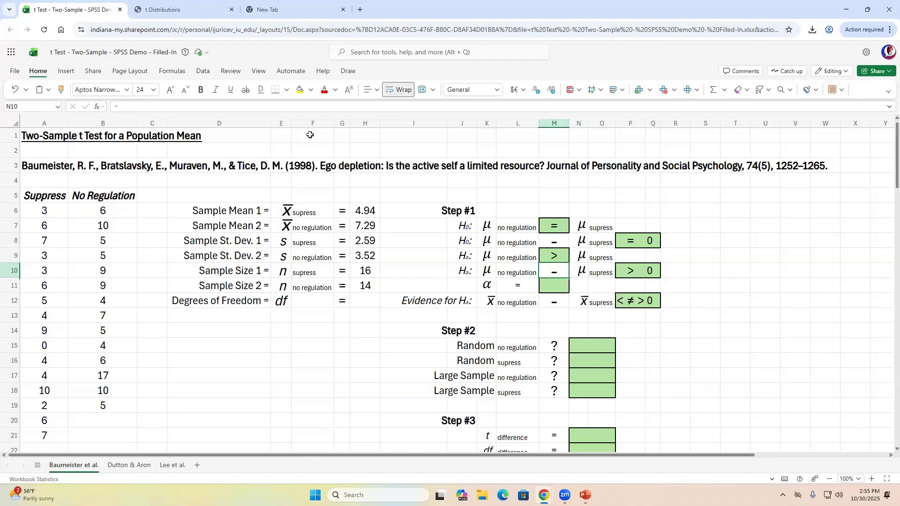
key(Down)
key(Right)
key(Right)
key(Right)
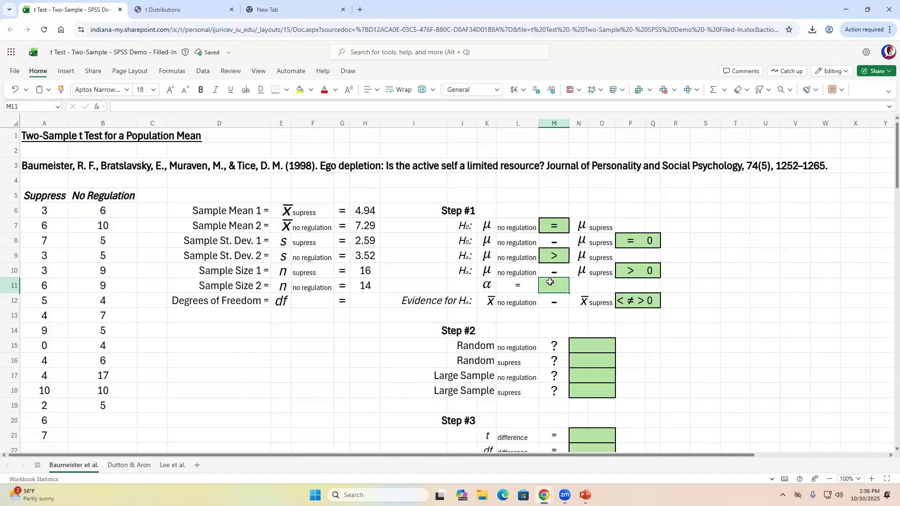
- Enter 0.05 as the significance level α in M11
text(0.0)
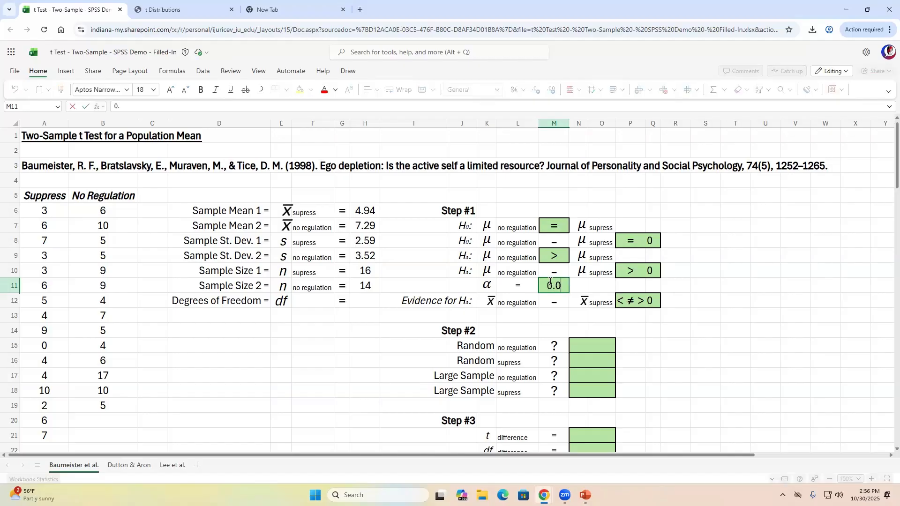
text(5)
key(Return)
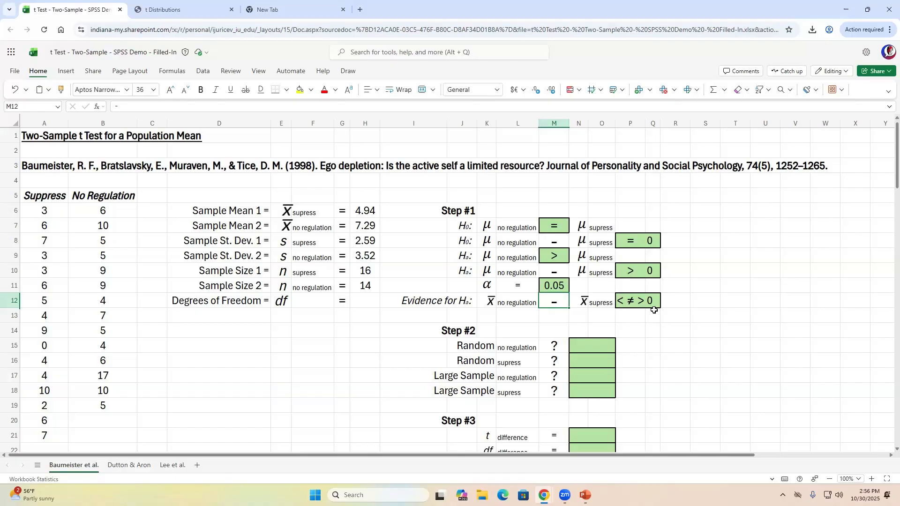
- Check α, then step across the Evidence for Hₐ row to the sign cell P12
key(Up)
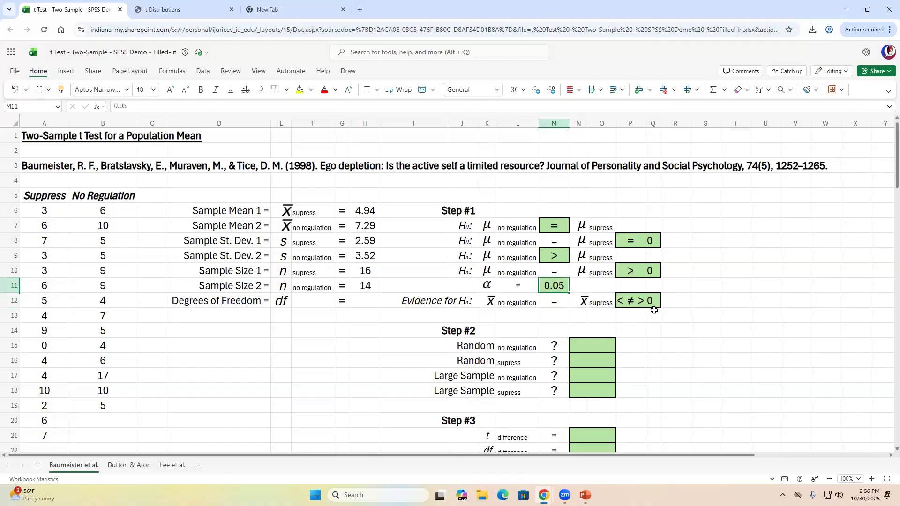
key(Down)
key(Left)
key(Left)
key(Left)
key(Left)
key(Right)
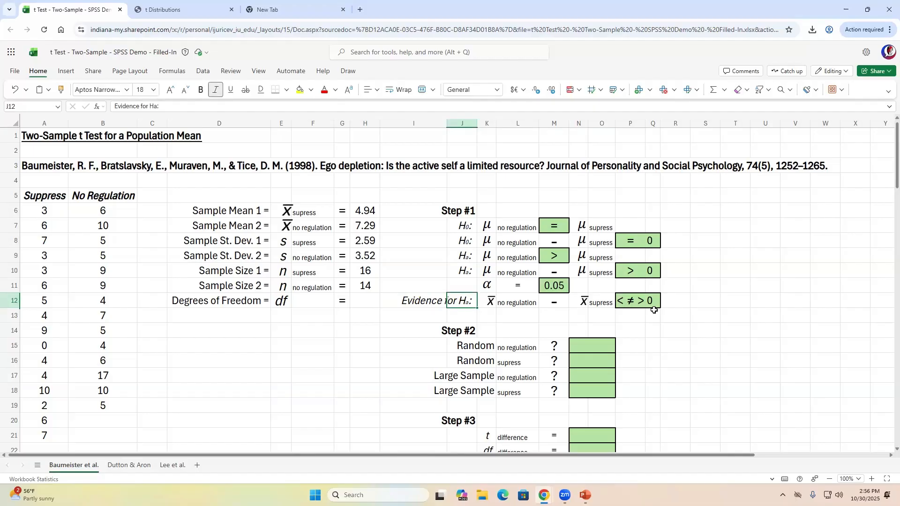
key(Right)
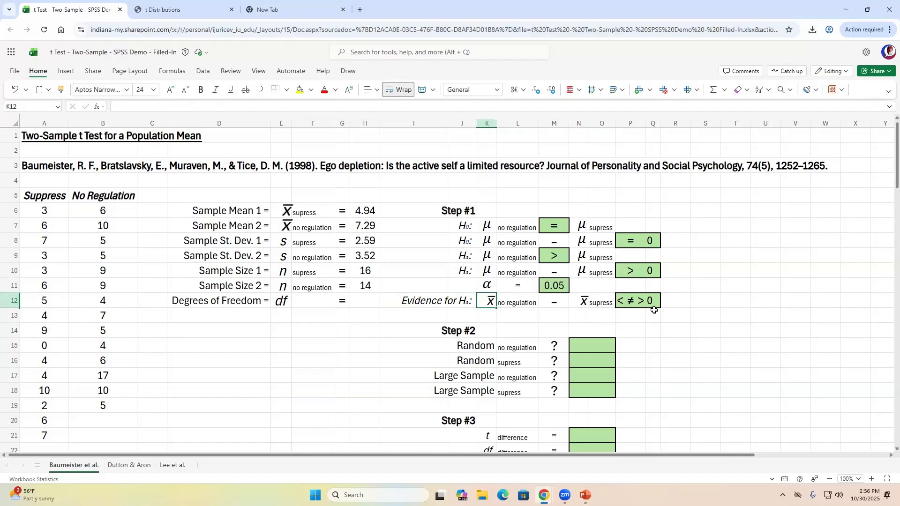
key(shift+Right)
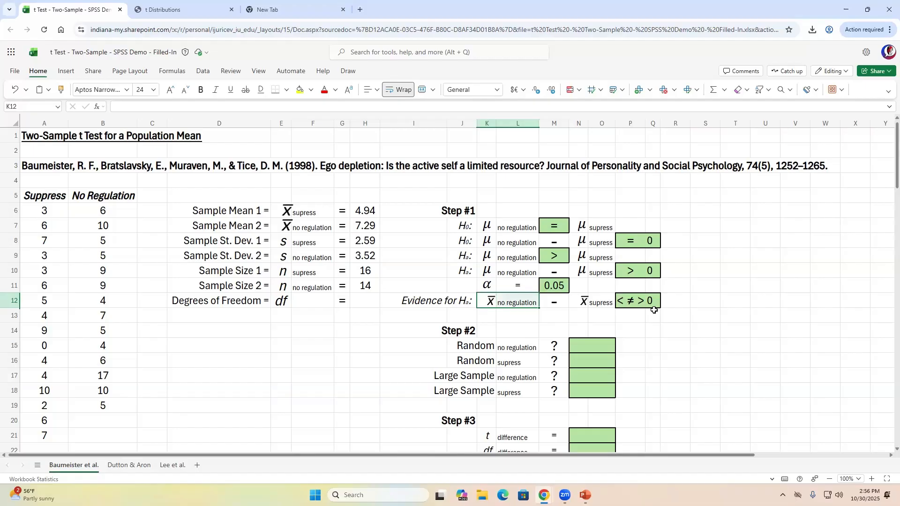
key(Right)
key(Right)
key(Right)
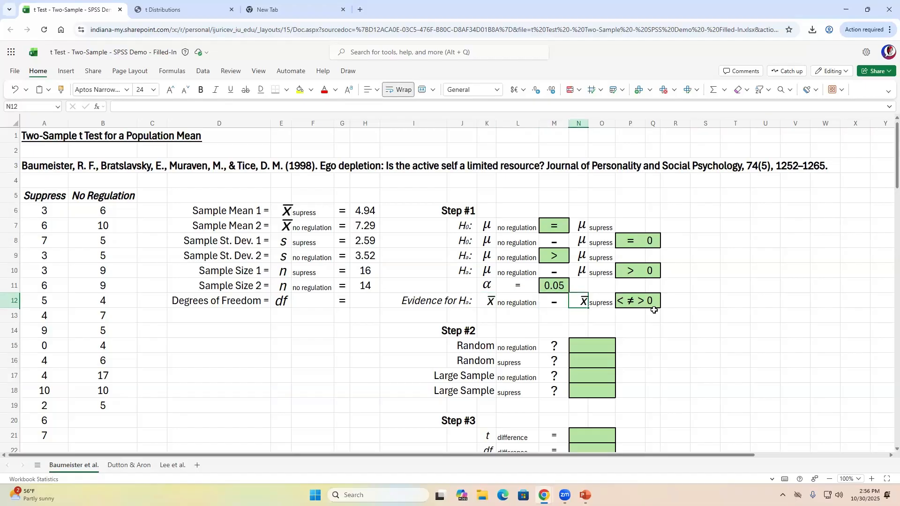
key(Right)
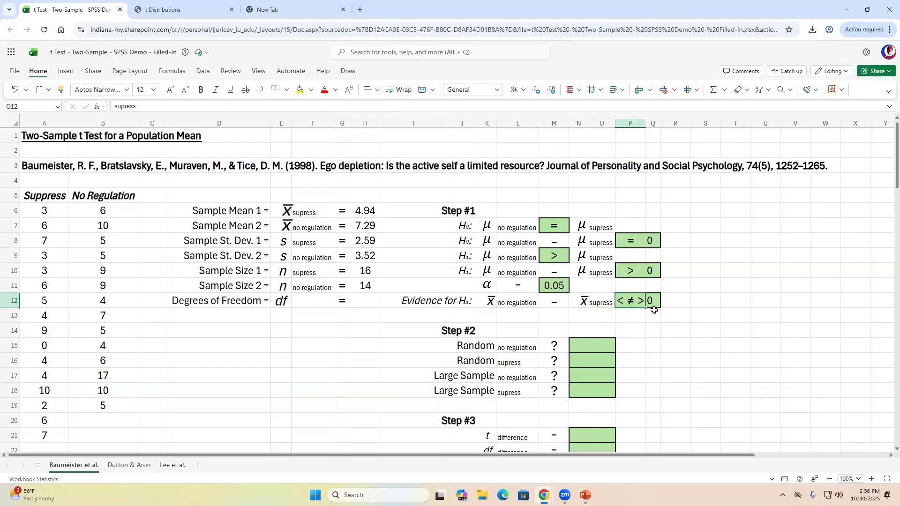
key(Left)
key(shift+Left)
key(shift+Left)
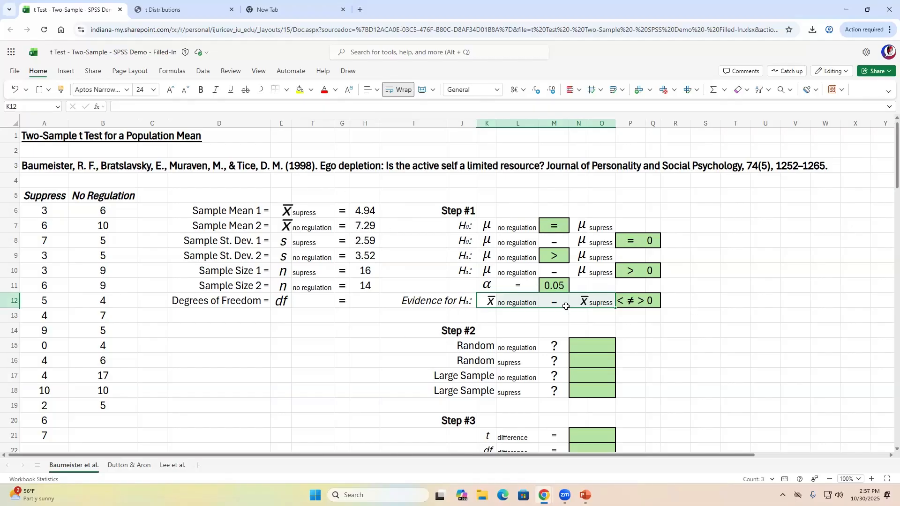
- Delete < and ≠ in P12 so the evidence reads x̄ no regulation − x̄ supress > 0
double_click(641, 301)
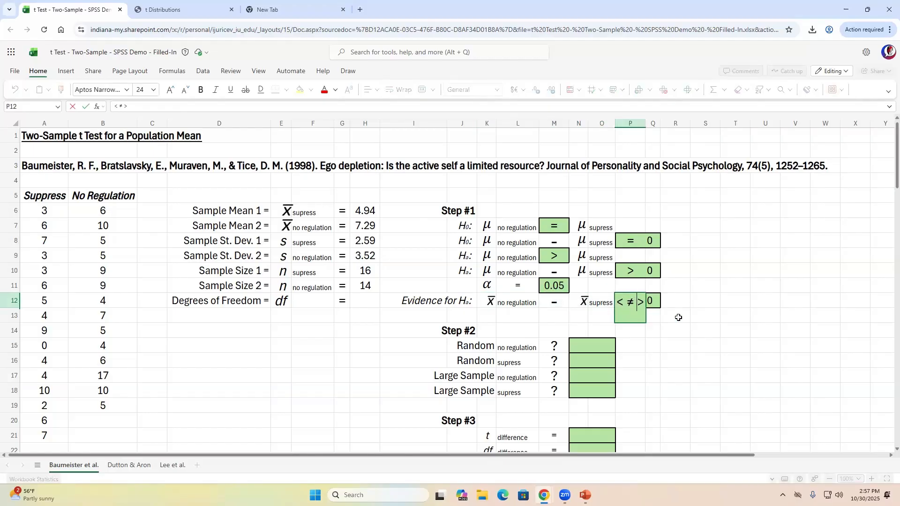
key(BackSpace)
key(BackSpace)
key(BackSpace)
key(BackSpace)
key(Return)
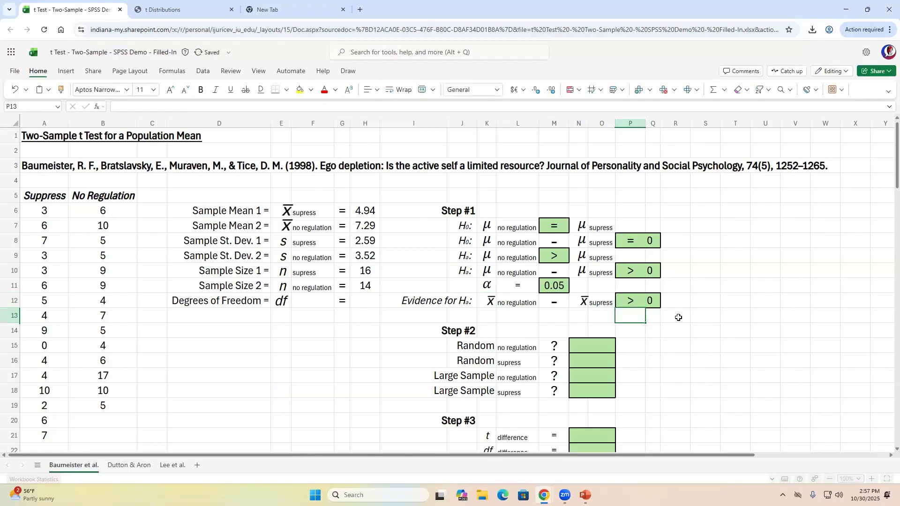
key(Up)
key(shift+Left)
key(shift+Left)
key(shift+Left)
key(shift+Left)
key(shift+Left)
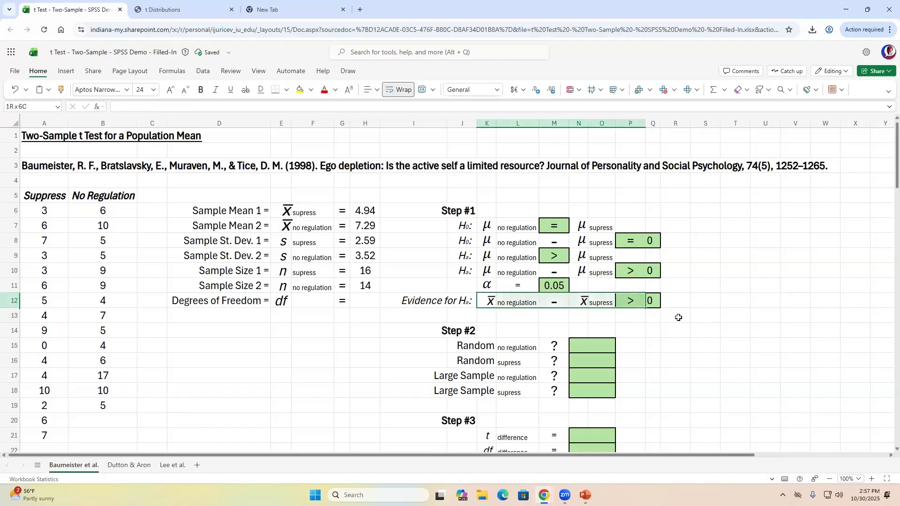
key(shift+Right)
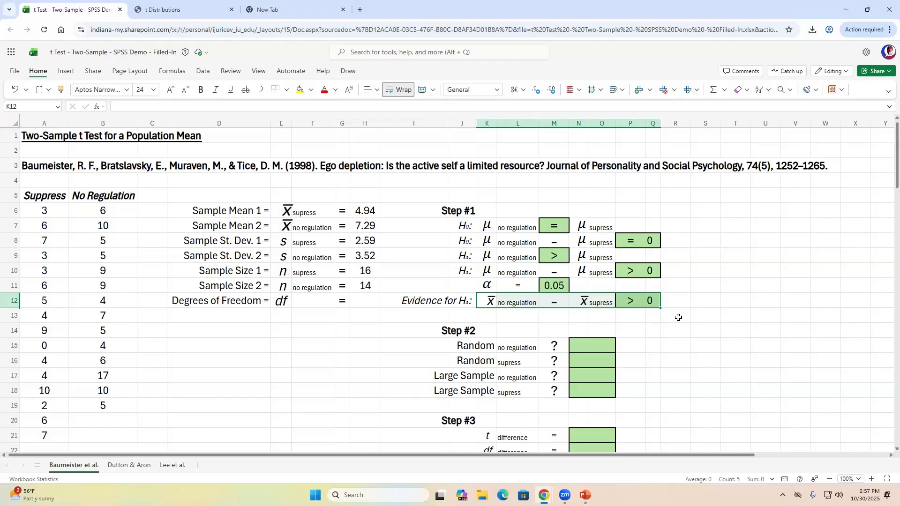
- Answer No for the Large Sample no regulation check in N17
key(Down)
key(Down)
key(Down)
key(Down)
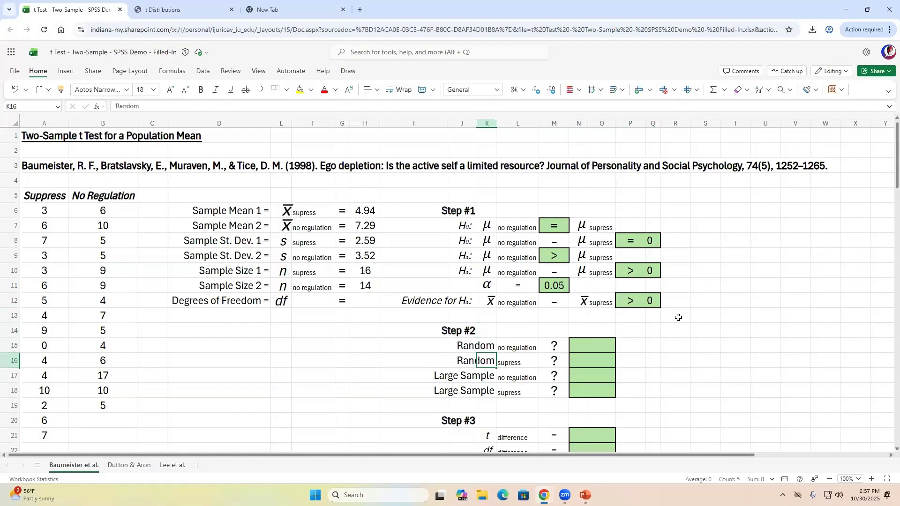
key(Up)
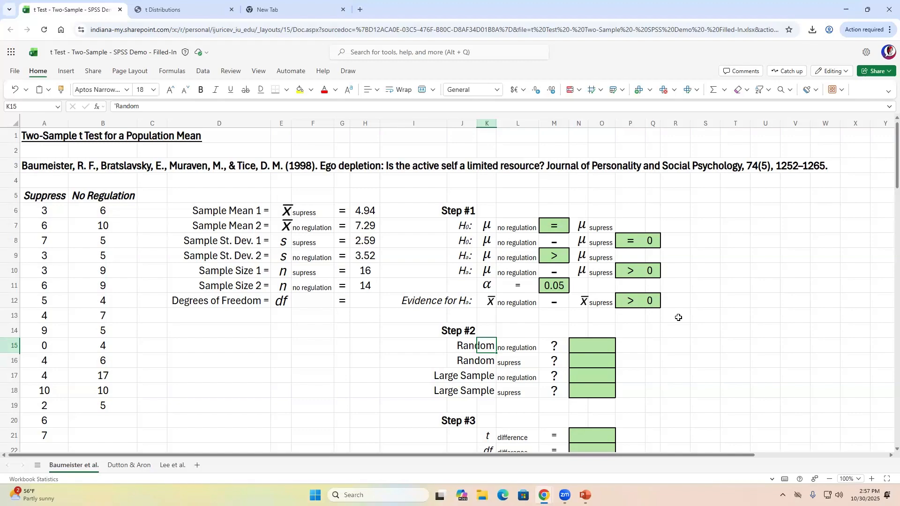
key(Down)
key(Down)
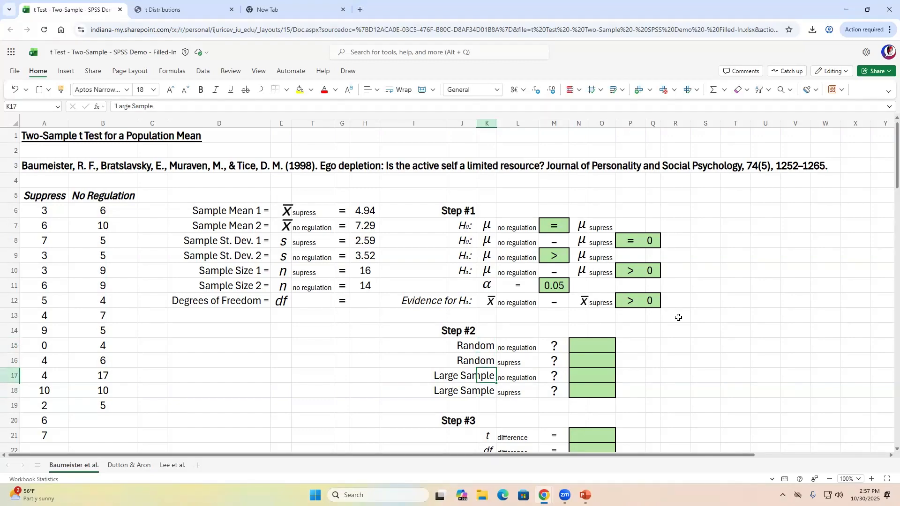
key(Down)
key(Left)
key(Left)
key(Right)
key(Right)
key(Up)
key(Up)
key(Up)
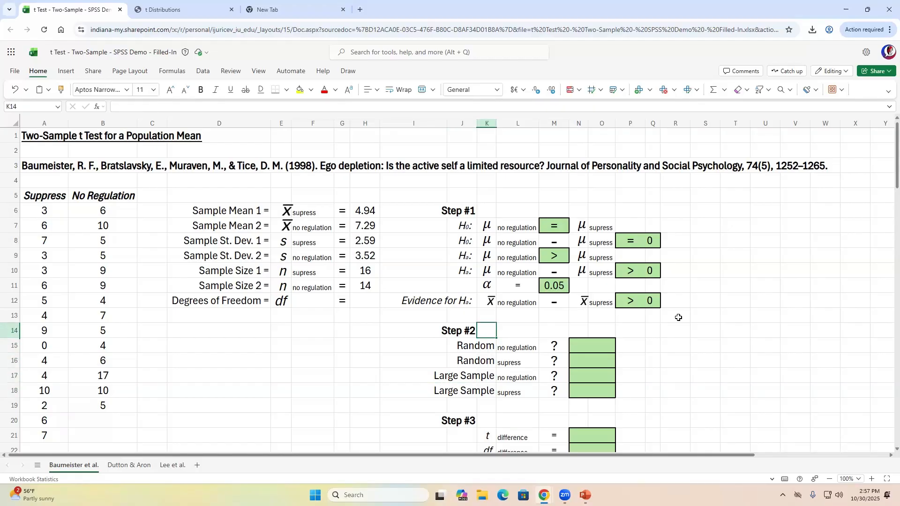
key(Down)
key(Down)
key(Down)
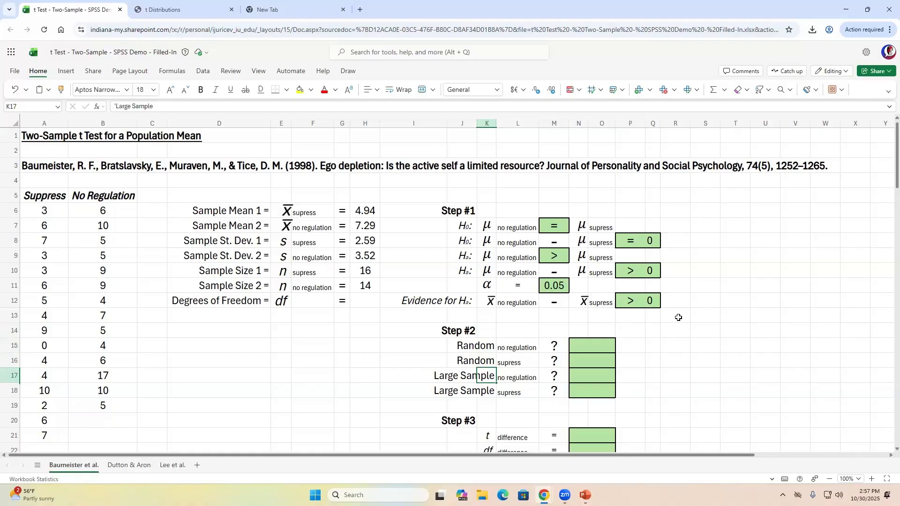
key(shift+Left)
key(shift+Left)
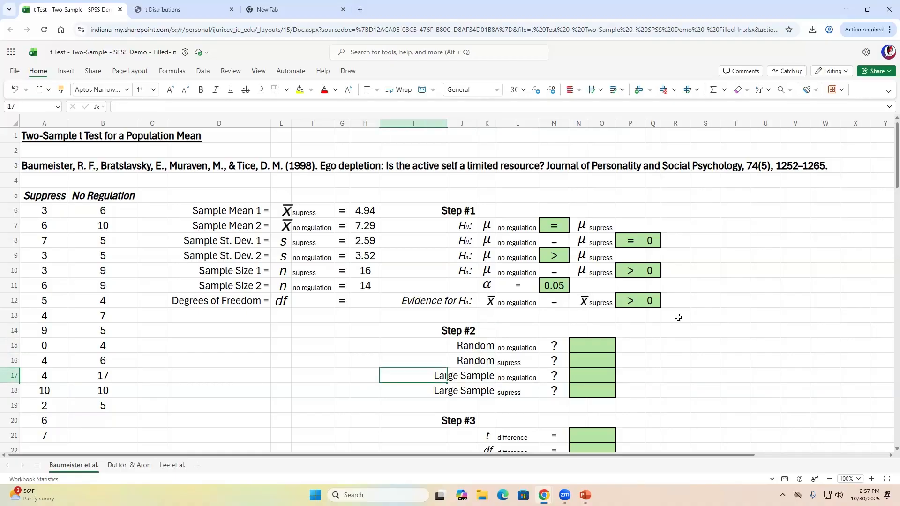
key(shift+Right)
key(shift+Right)
key(shift+Right)
key(Right)
key(Right)
key(Right)
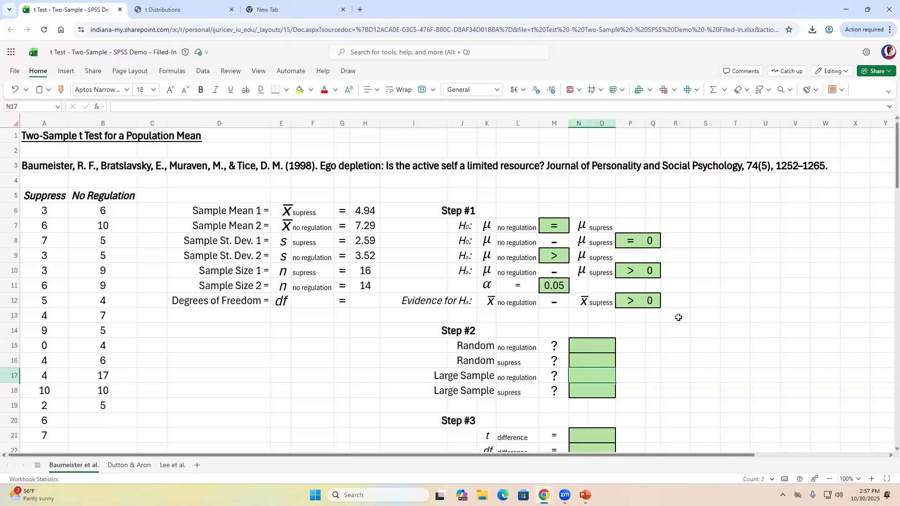
text(No)
key(Left)
key(Left)
key(Left)
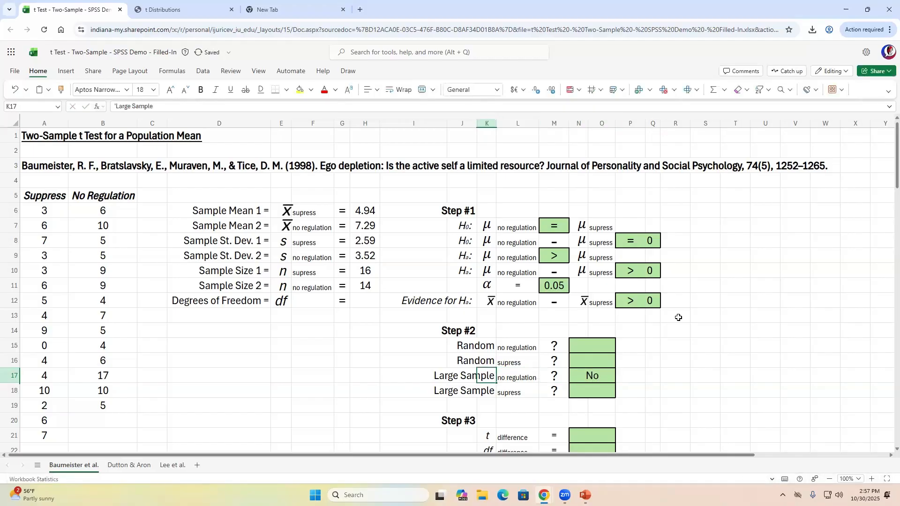
- Answer No for the Large Sample suppress check in N18
key(Left)
key(Right)
key(shift+Right)
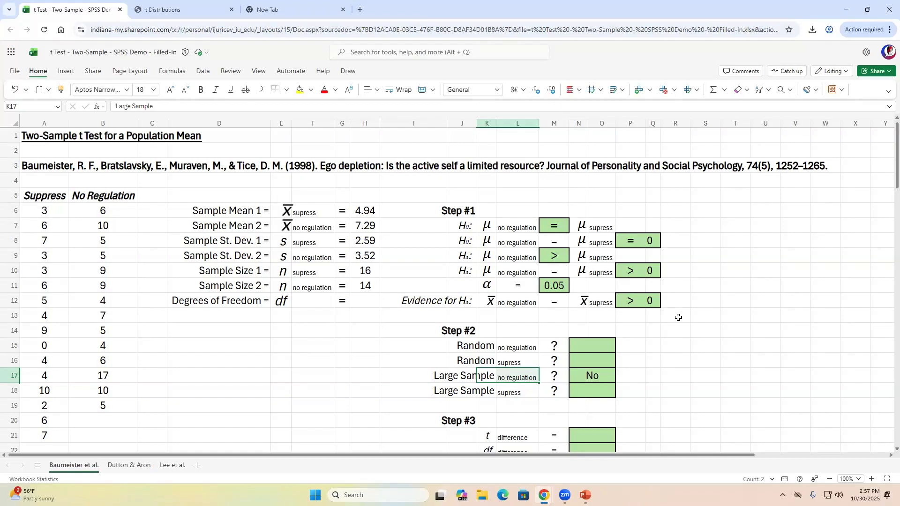
key(Right)
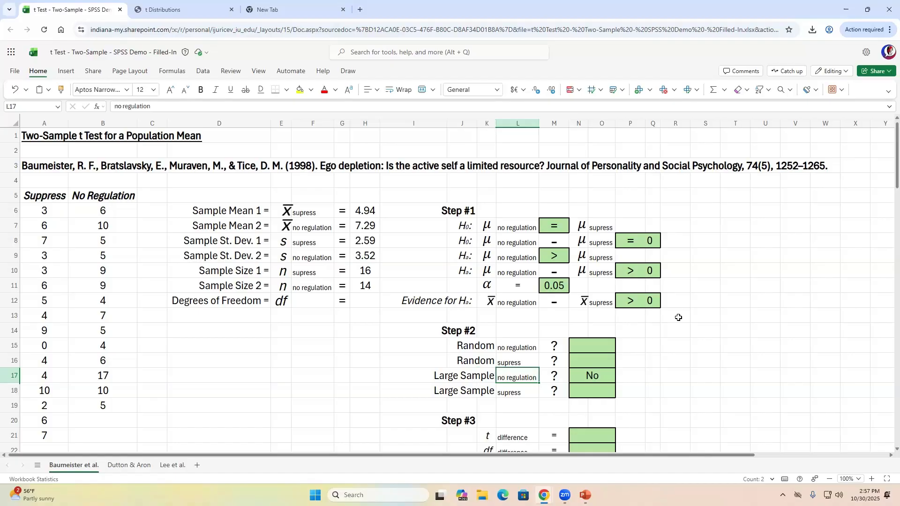
key(Left)
key(Right)
key(Right)
key(Right)
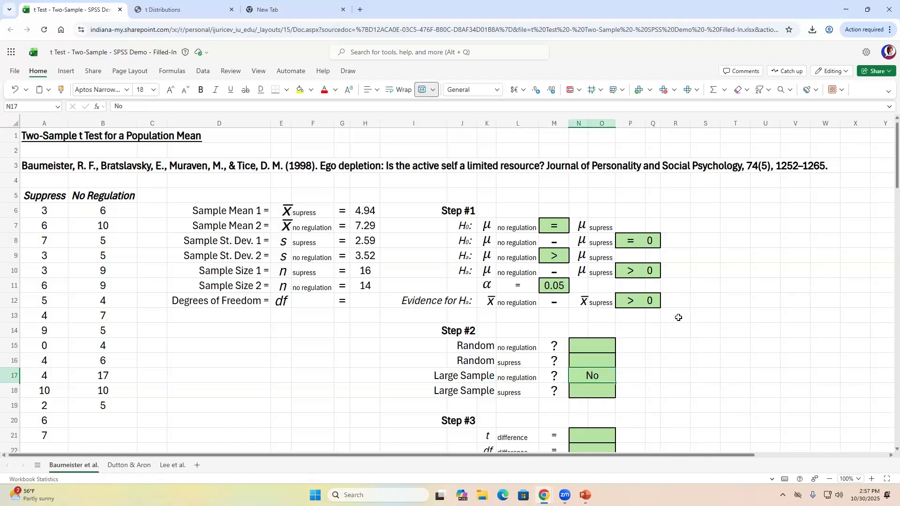
key(Down)
key(Left)
key(Left)
key(Left)
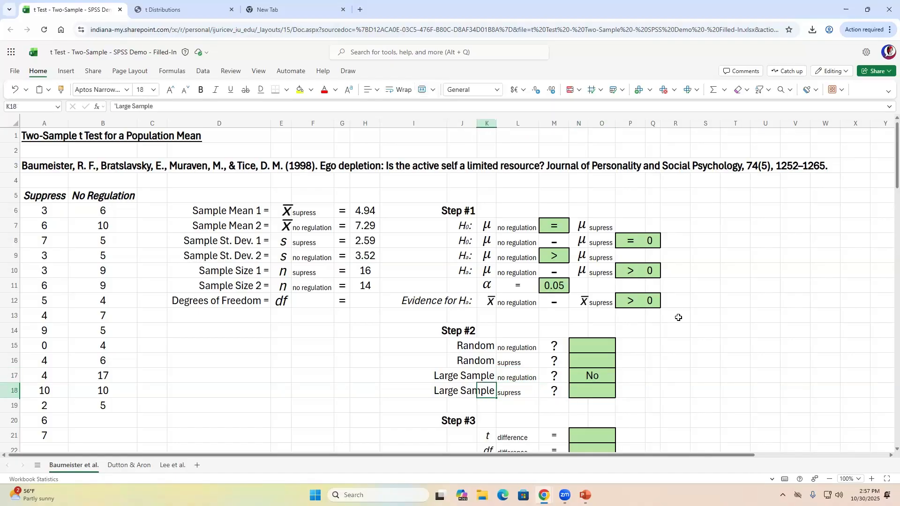
key(Right)
key(Left)
key(Left)
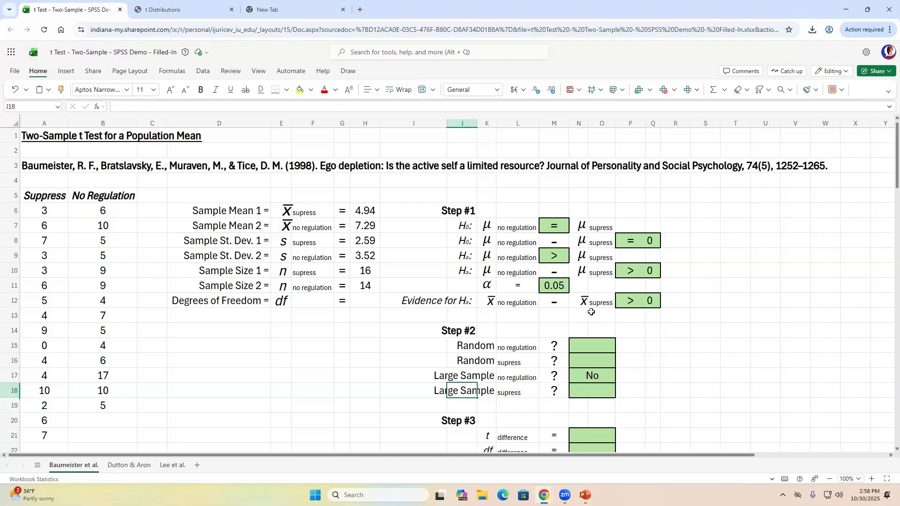
drag(374, 269, 374, 288)
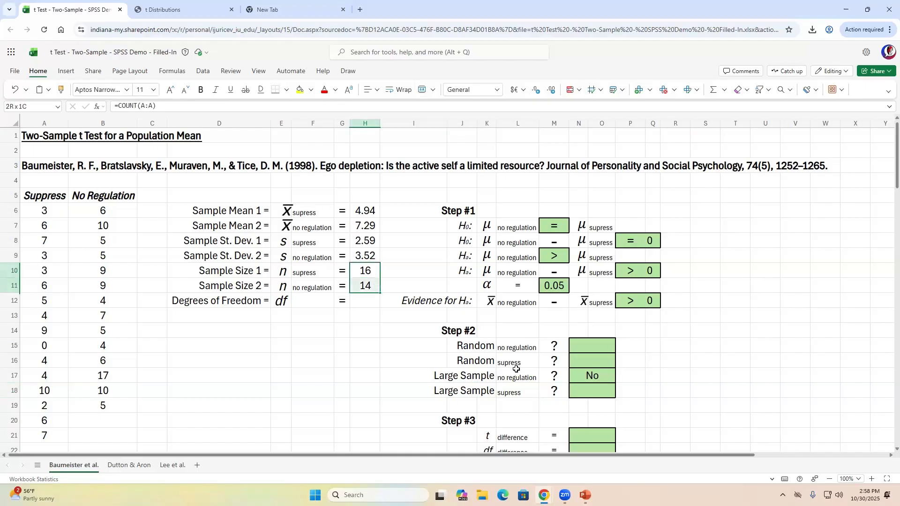
click(589, 394)
text(No)
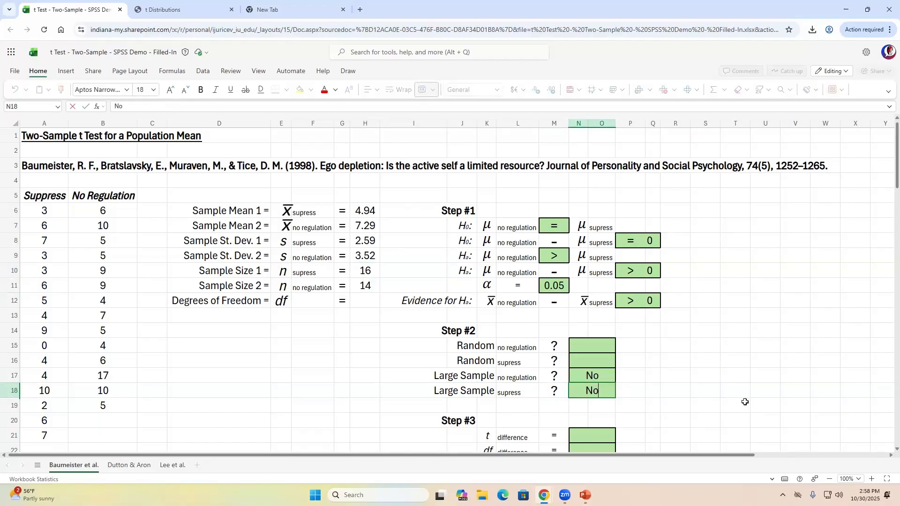
key(Up)
key(Up)
key(Up)
key(Up)
- Answer Yes for both Random checks in N15 and N16
key(Down)
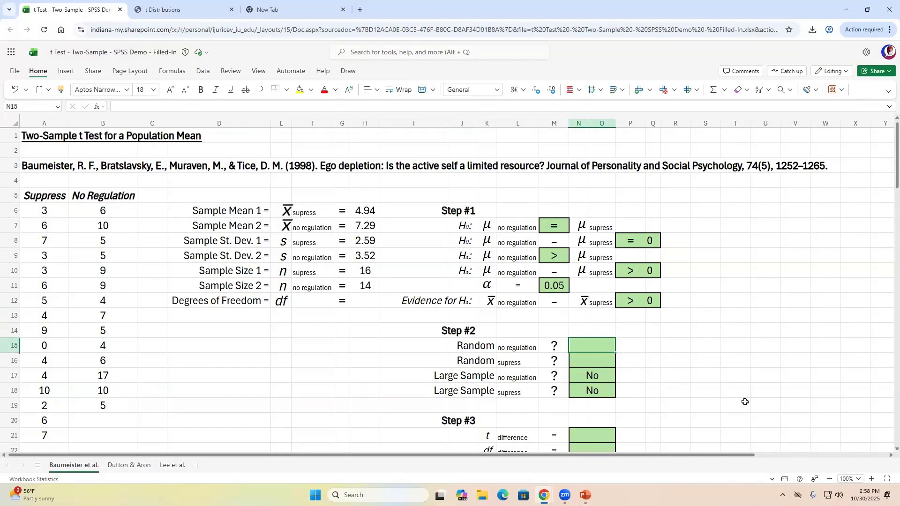
text(Yes)
key(Return)
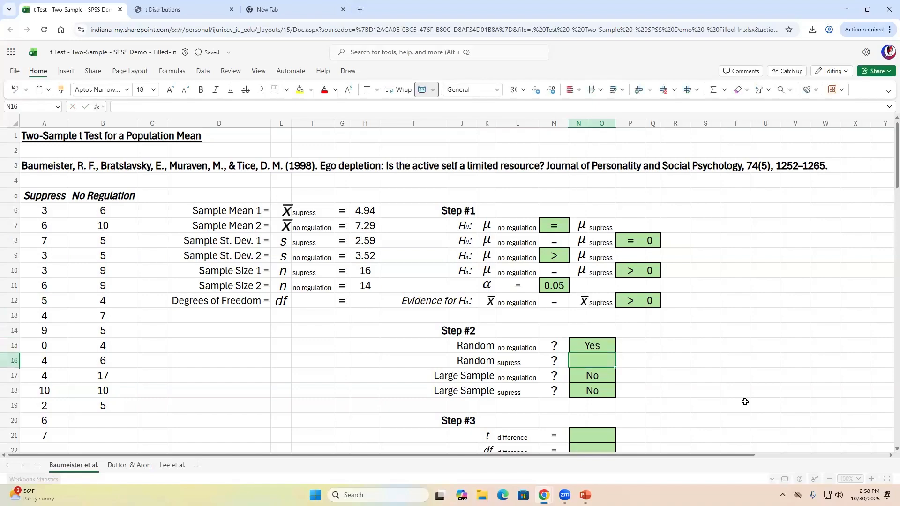
text(Yes)
key(Return)
- Change the row 17 label to 'Large Sample/Normal'
key(Up)
key(shift+Up)
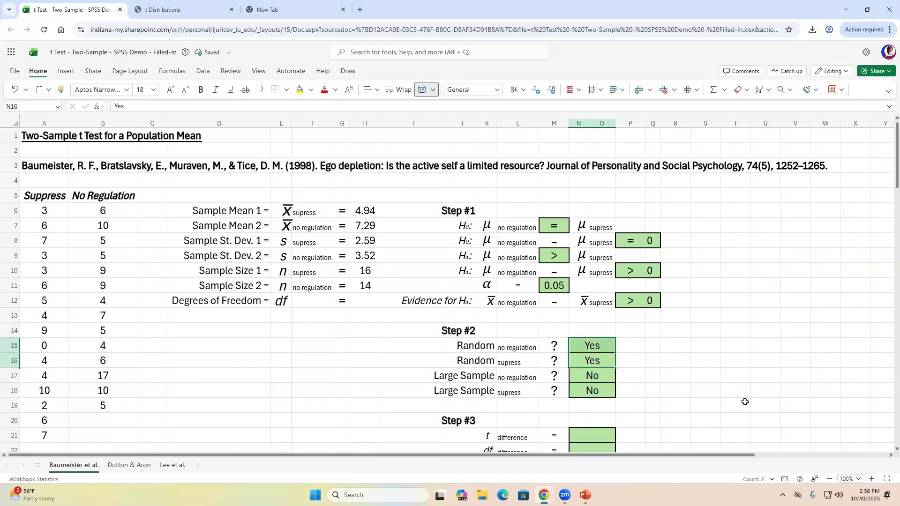
key(Down)
key(Left)
key(Left)
key(Left)
key(Left)
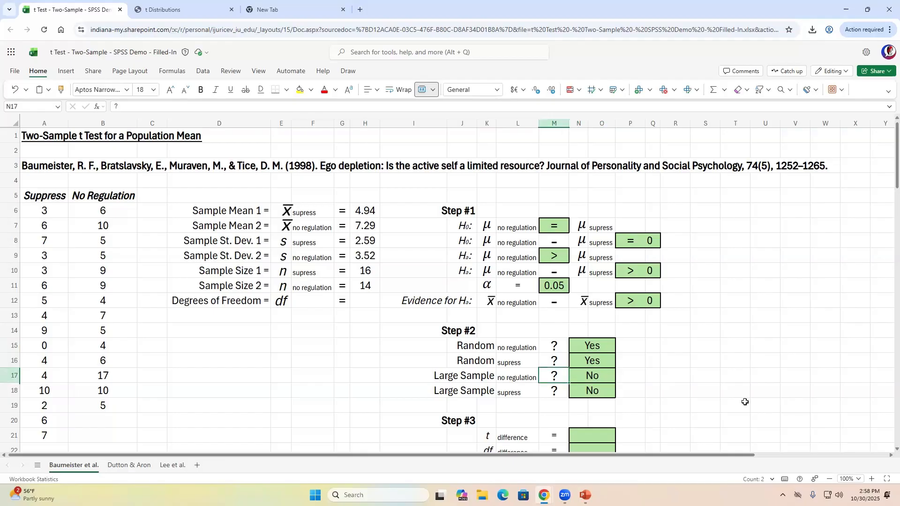
key(Right)
key(Right)
key(Right)
key(Right)
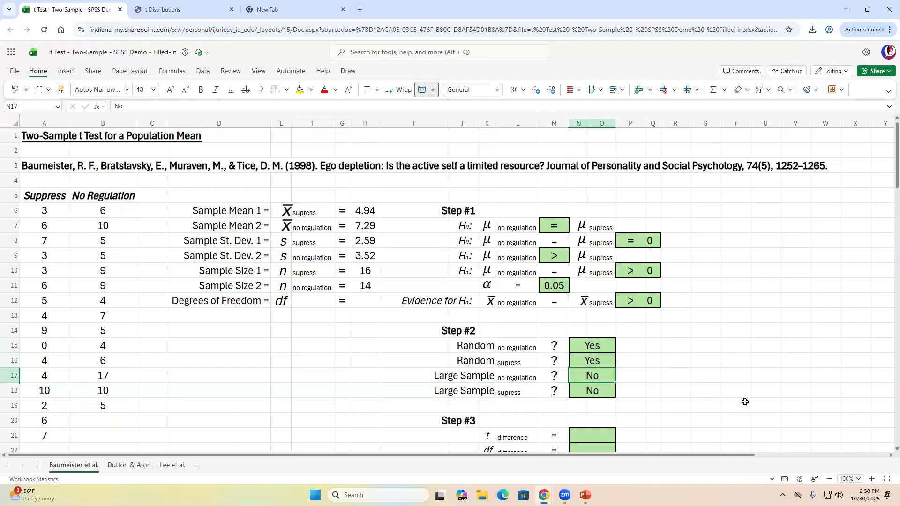
key(Left)
key(Left)
key(Left)
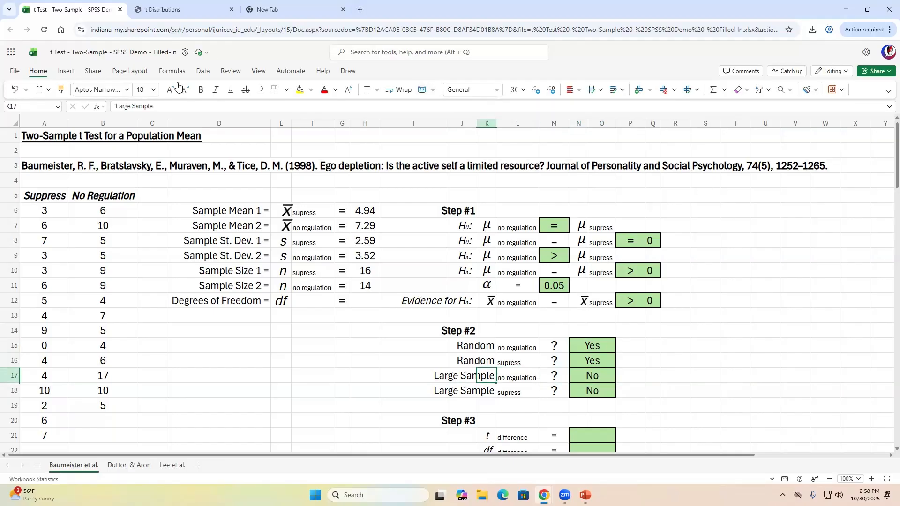
click(173, 103)
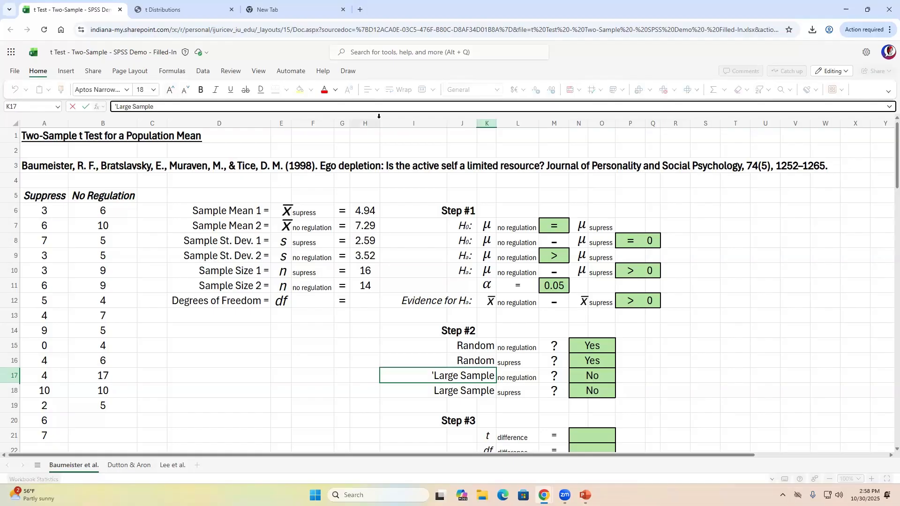
text(/Normal)
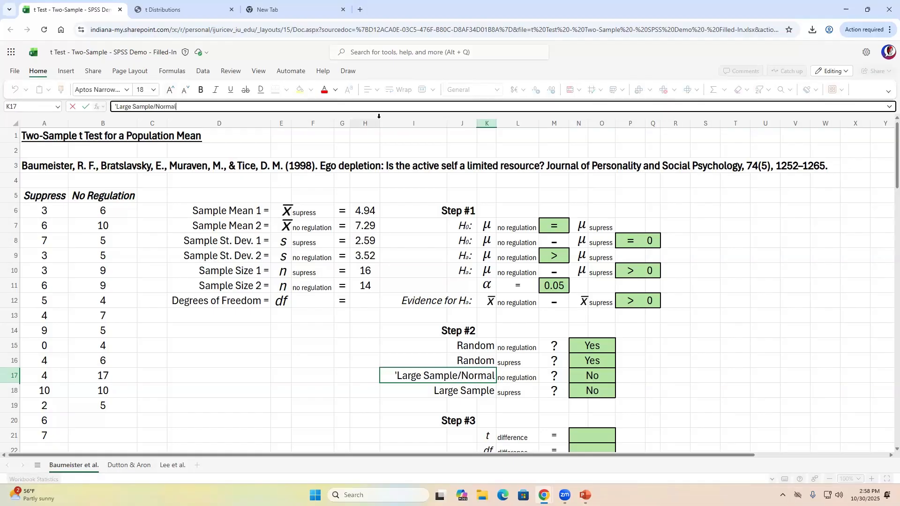
key(Return)
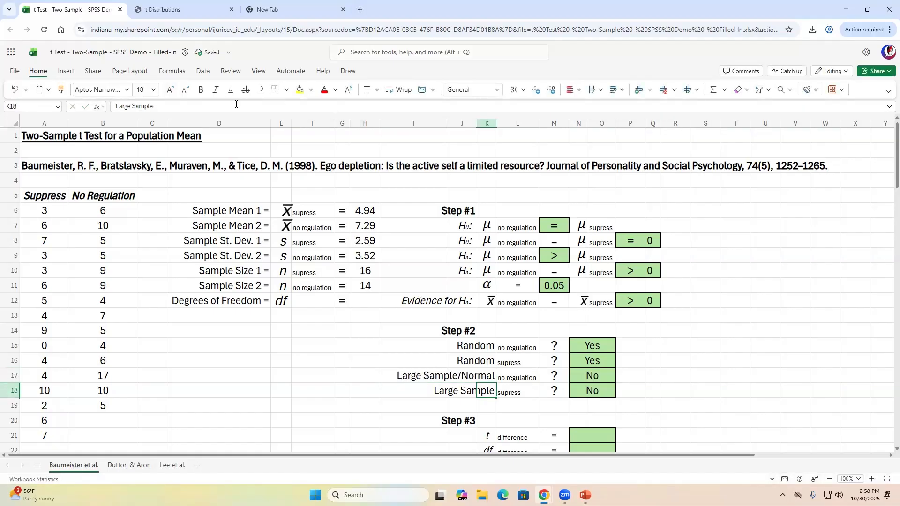
- Fix the typo in K18 so it also reads 'Large Sample/Normal'
click(236, 104)
text(/N)
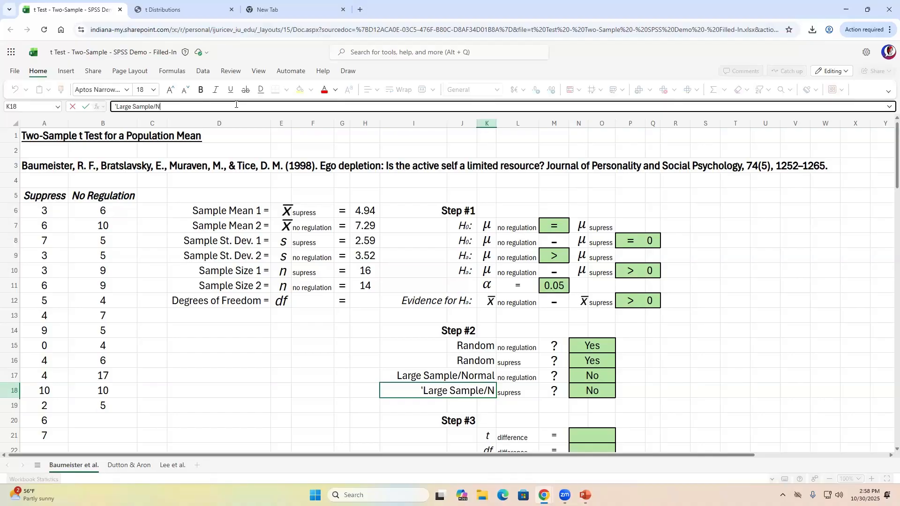
text(ormal)
key(BackSpace)
key(BackSpace)
key(BackSpace)
key(BackSpace)
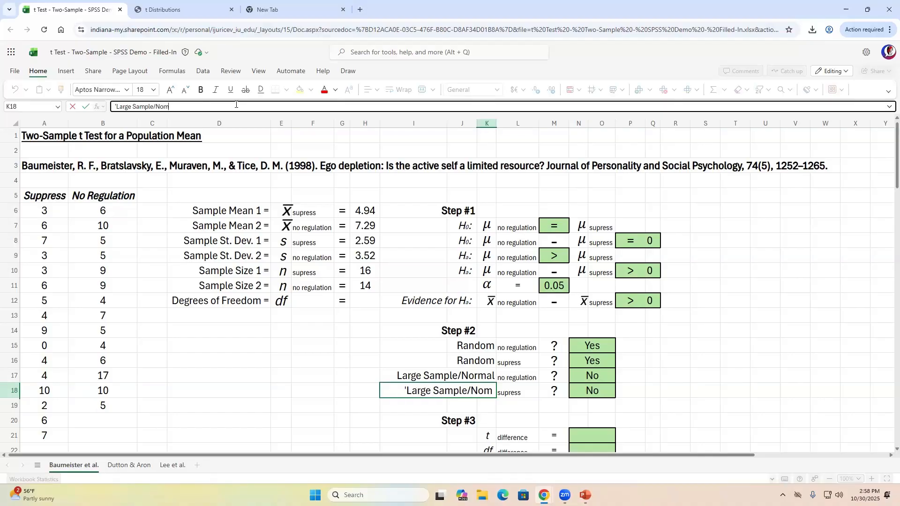
text(rmal)
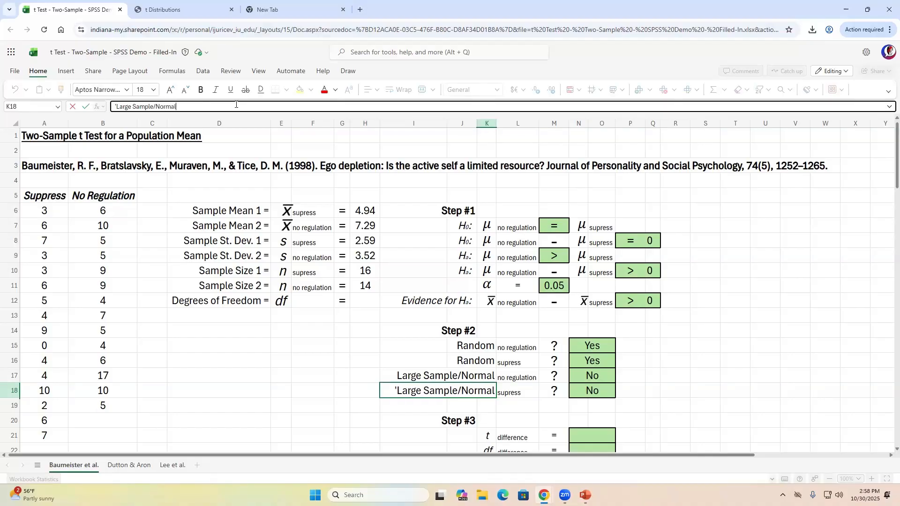
key(Return)
key(Up)
key(Up)
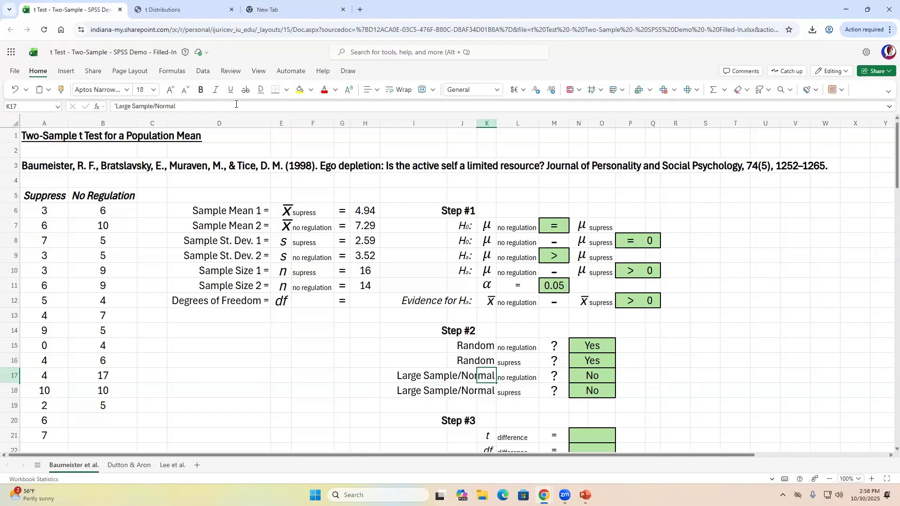
key(Right)
key(Right)
key(Right)
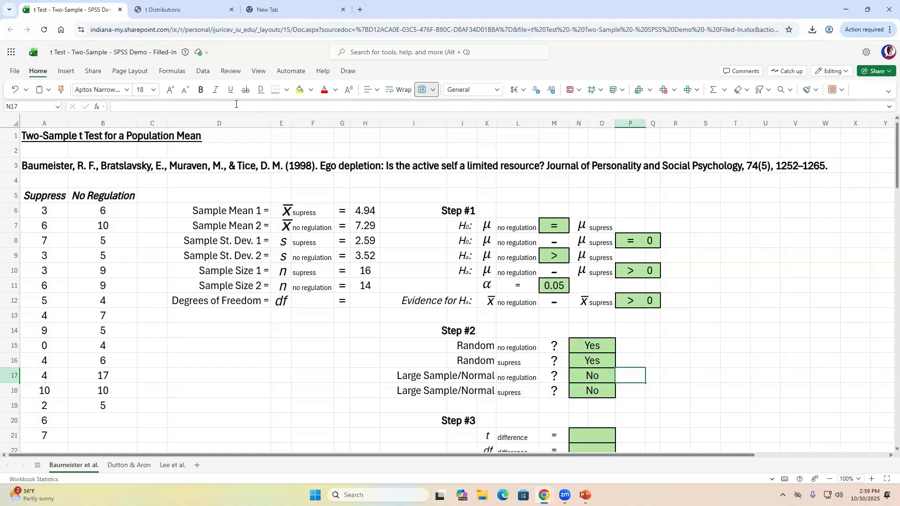
- Change both Large Sample/Normal answers in N17 and N18 to Yes
text(Yes)
key(Return)
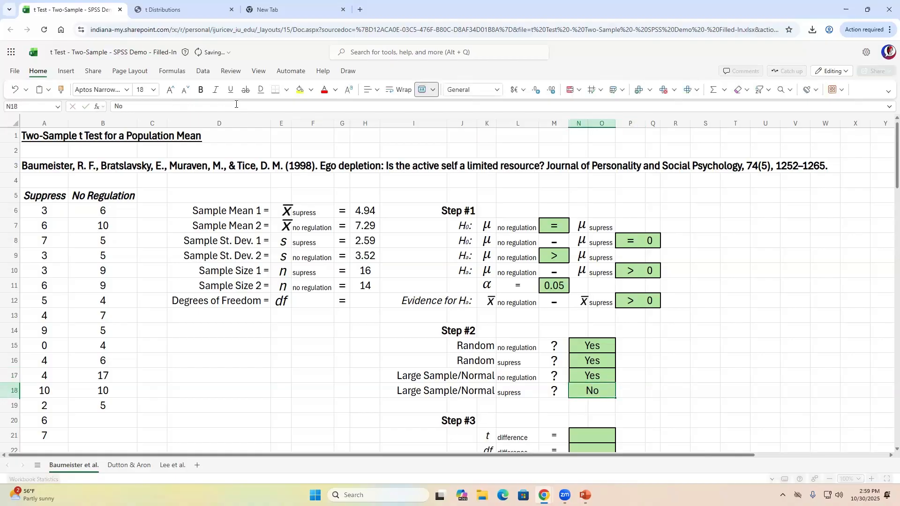
text(yes)
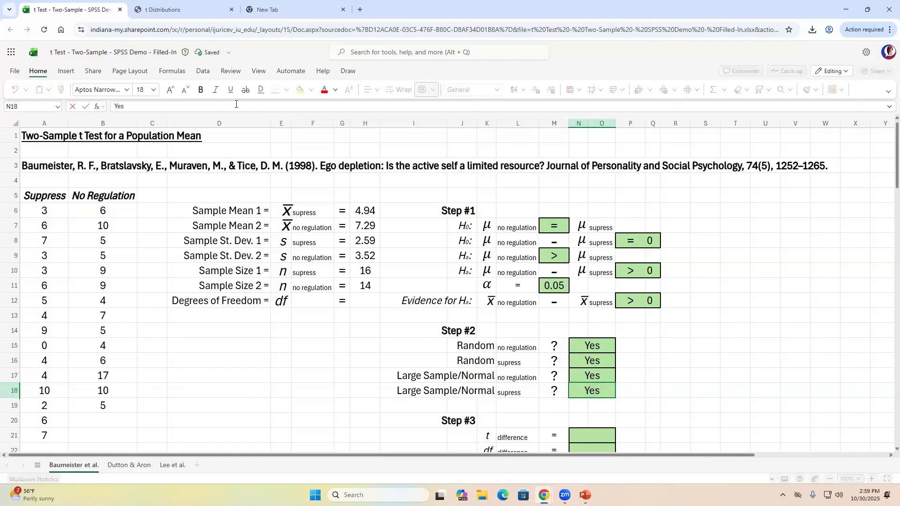
key(Return)
key(Up)
key(Up)
key(Up)
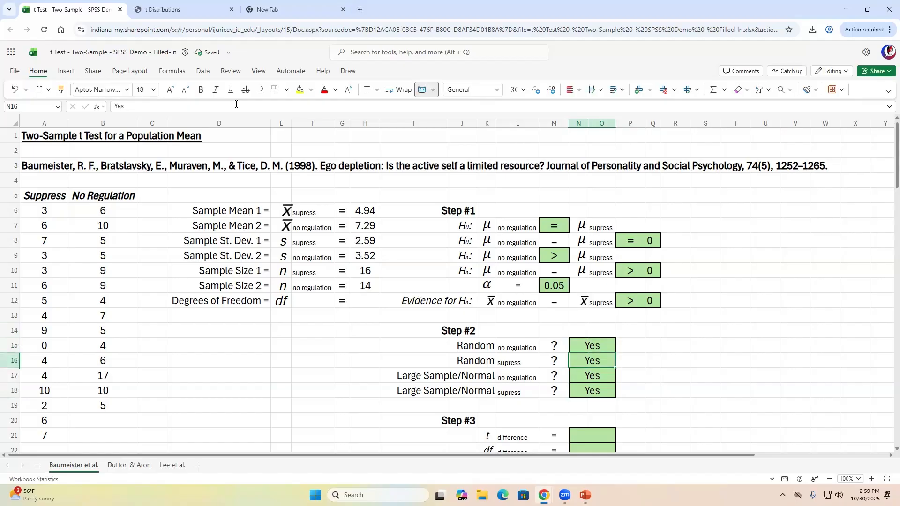
key(Down)
key(Down)
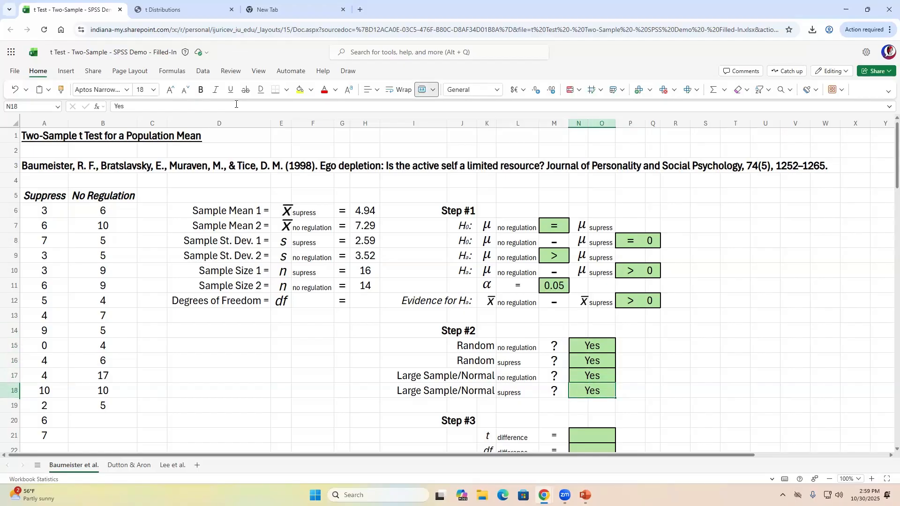
key(Down)
key(Down)
key(Down)
key(Down)
key(Down)
key(Down)
key(Down)
key(Down)
key(Down)
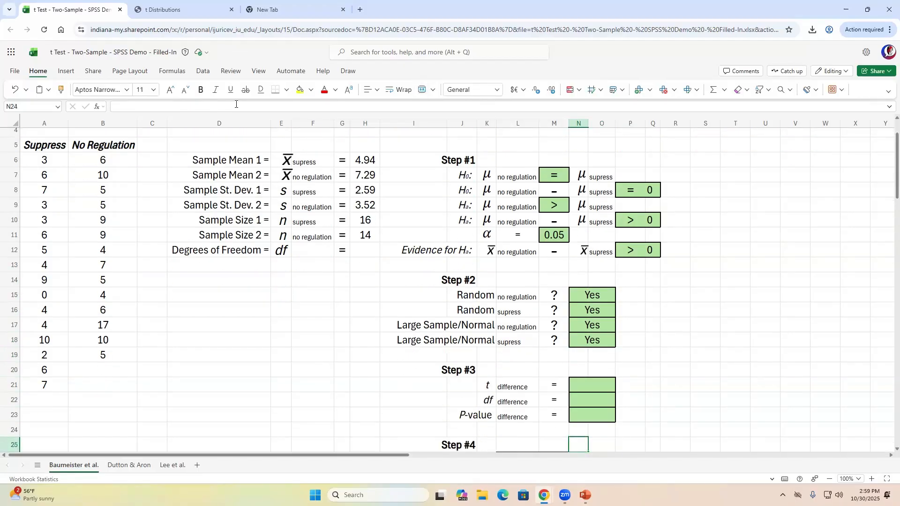
key(Down)
key(Down)
key(Down)
key(Up)
key(Up)
key(Up)
key(Up)
key(Up)
key(Up)
key(Up)
key(Up)
key(Up)
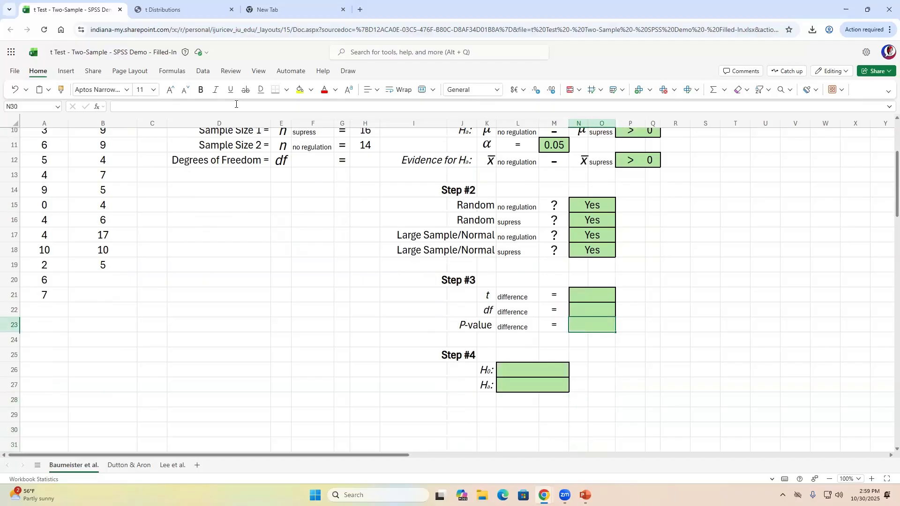
key(Up)
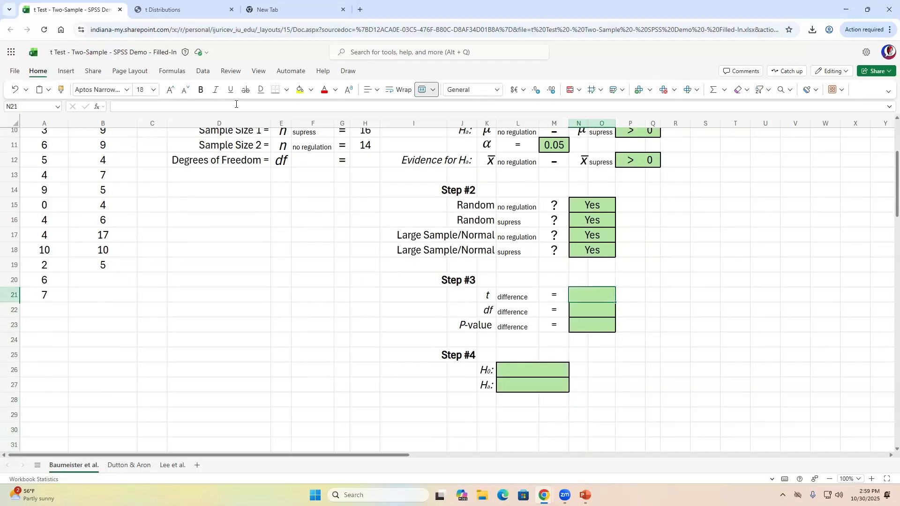
- Search for 'iuanyware' in a new tab and go to the IUanyWare login
click(290, 10)
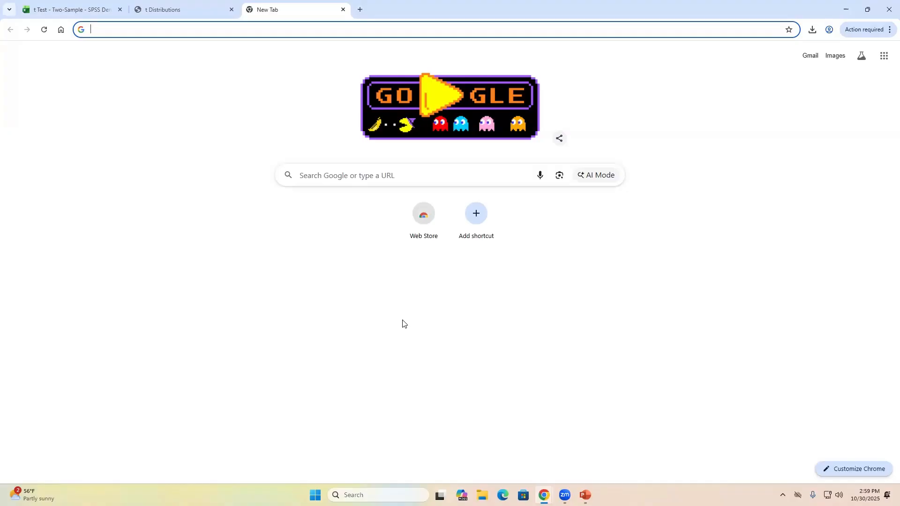
text(i)
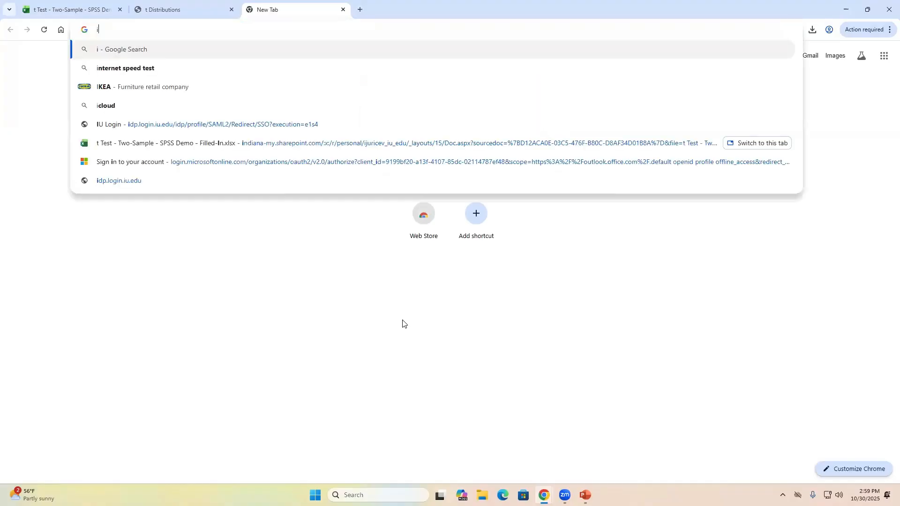
text(uanyware)
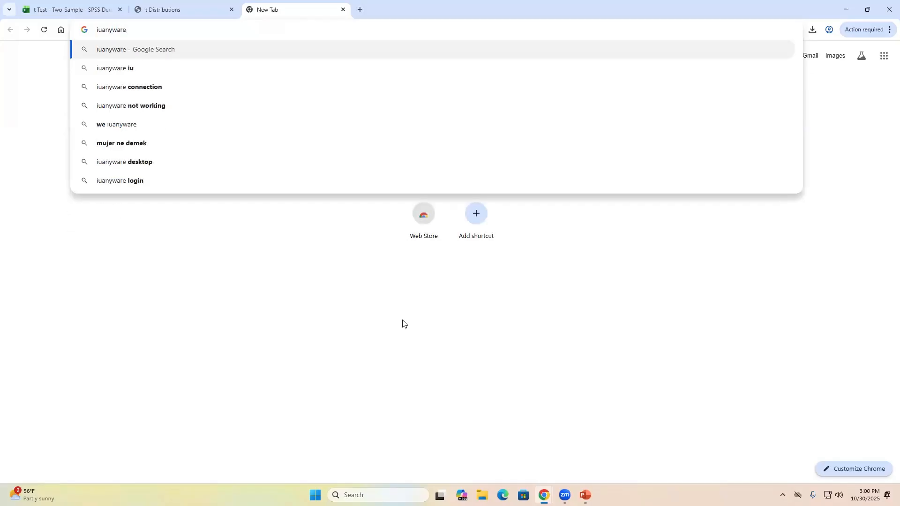
key(Return)
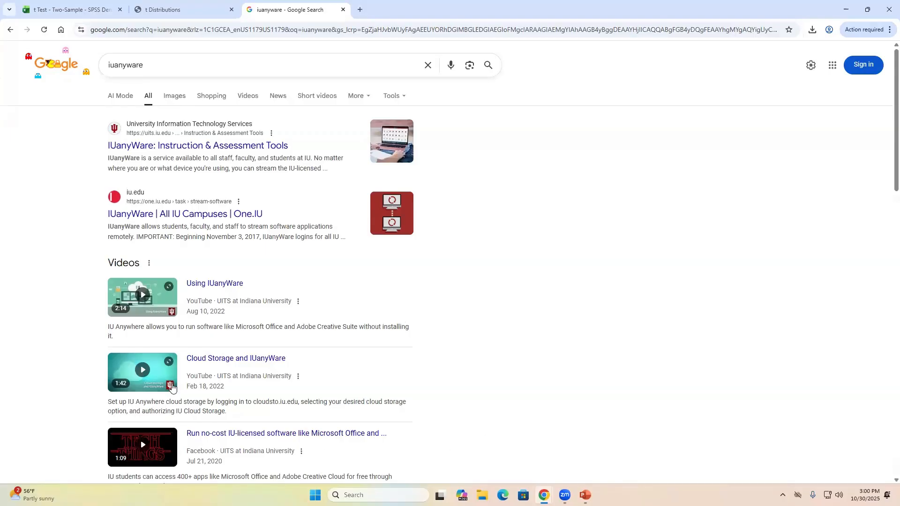
click(217, 151)
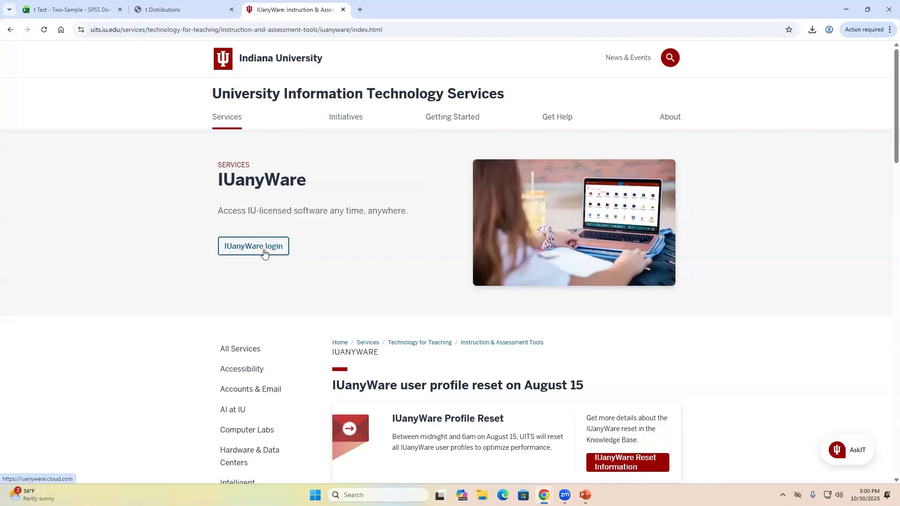
click(264, 253)
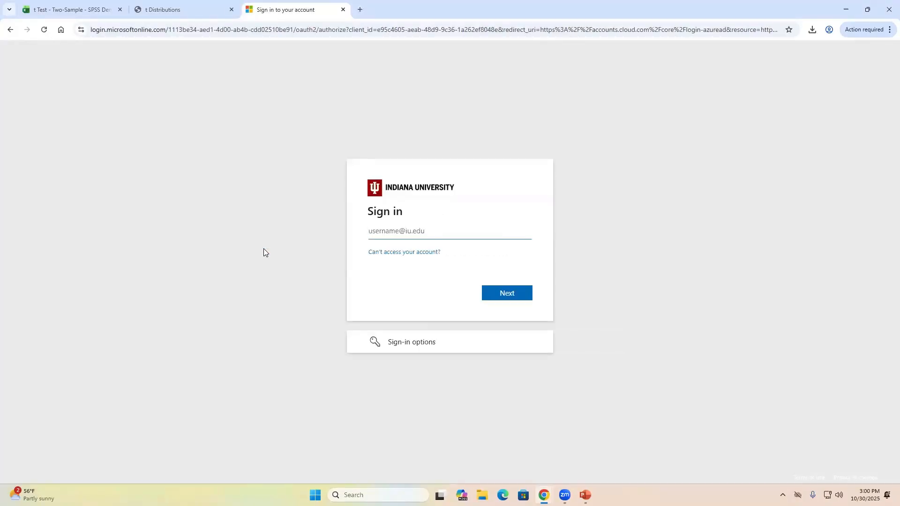
- Sign in with the university e-mail and password, declining to stay signed in
click(509, 293)
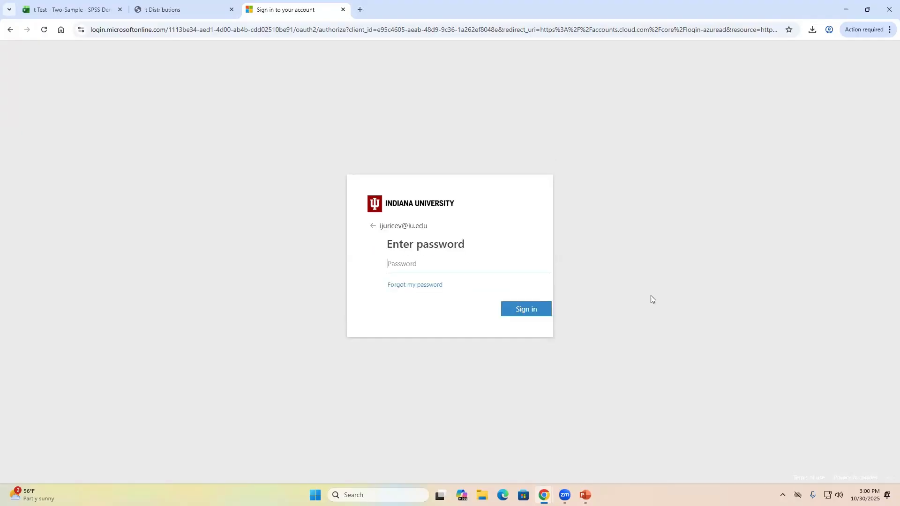
text(•••••••••••••••)
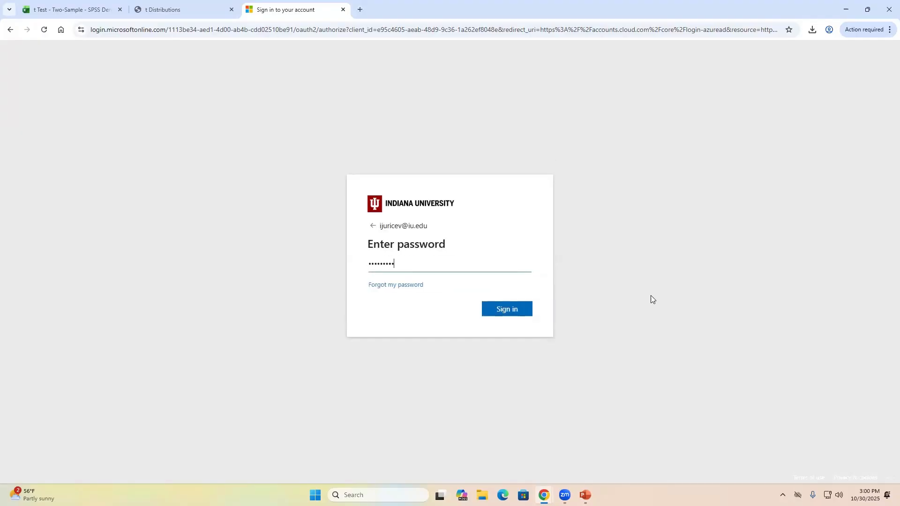
text(••••)
key(Return)
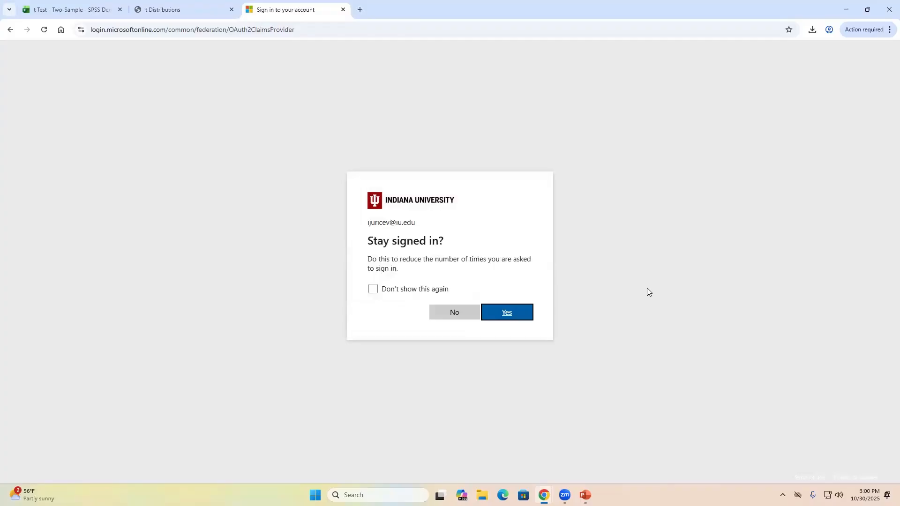
click(453, 315)
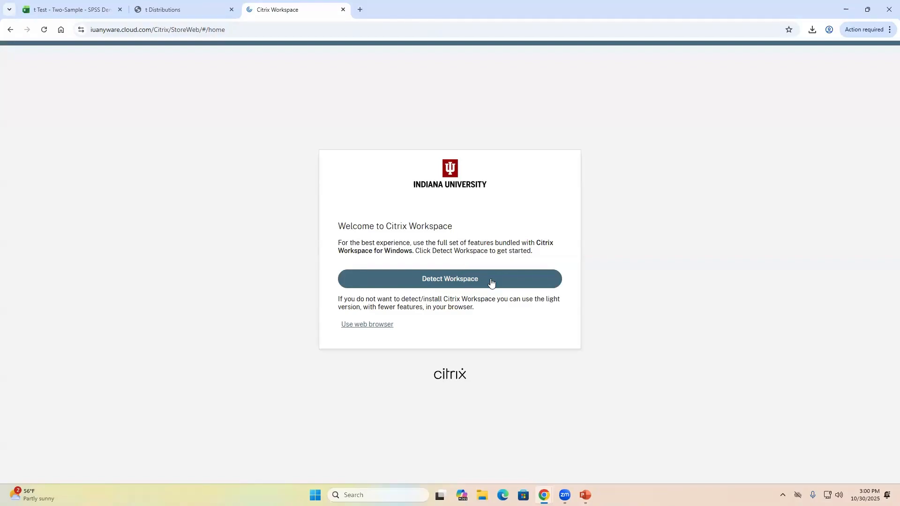
- Use the web-browser version of Workspace and launch IBM SPSS Statistics from Home
click(370, 328)
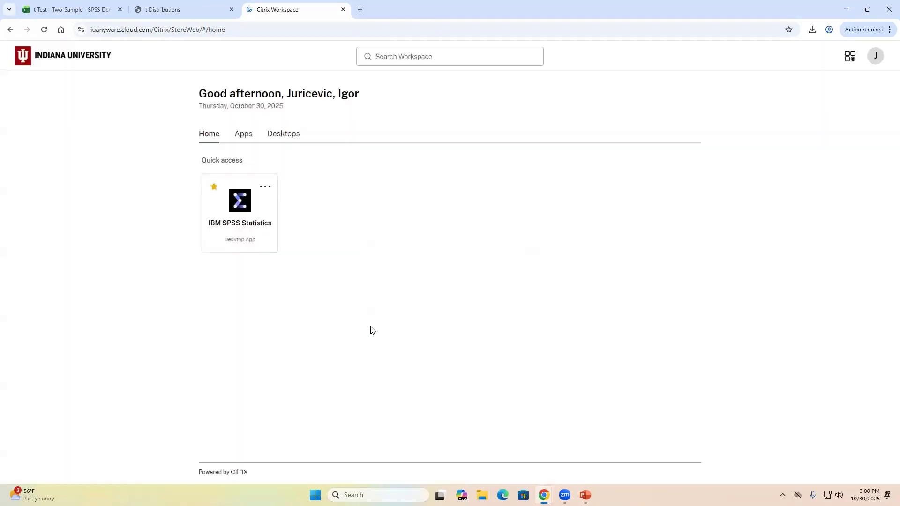
click(244, 137)
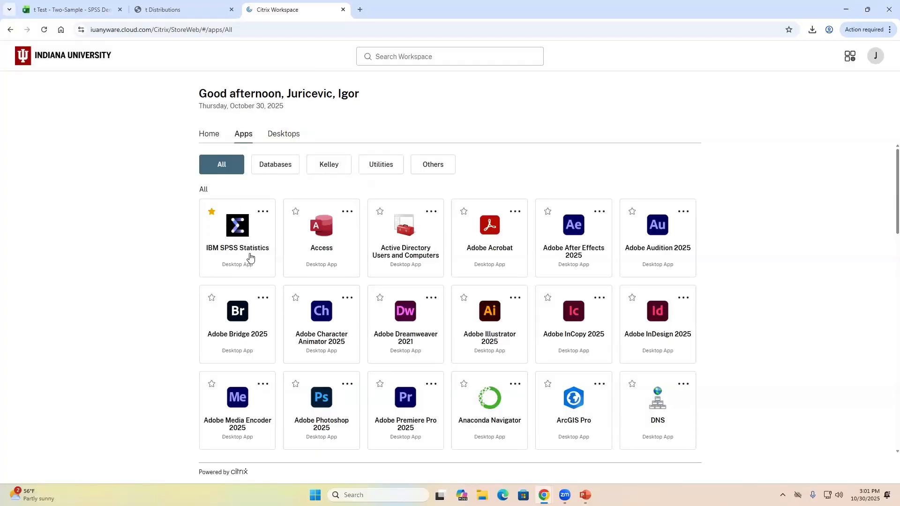
click(408, 56)
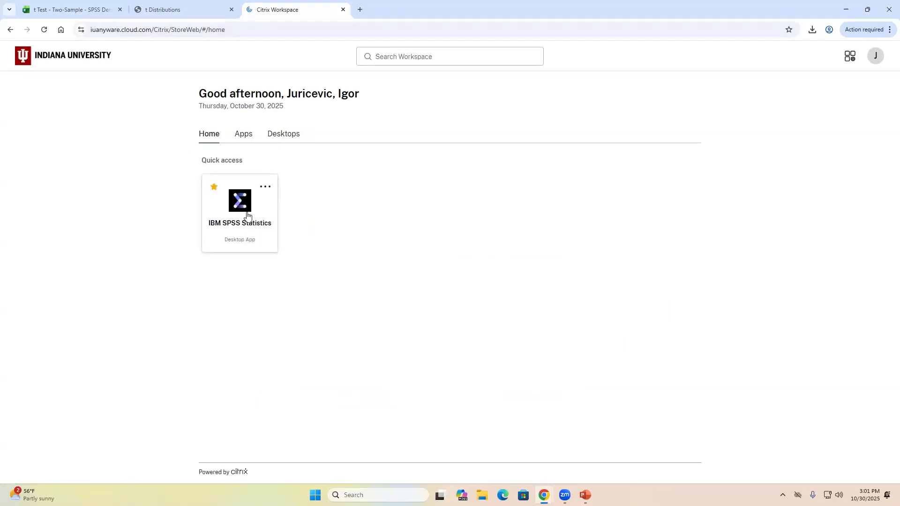
click(244, 214)
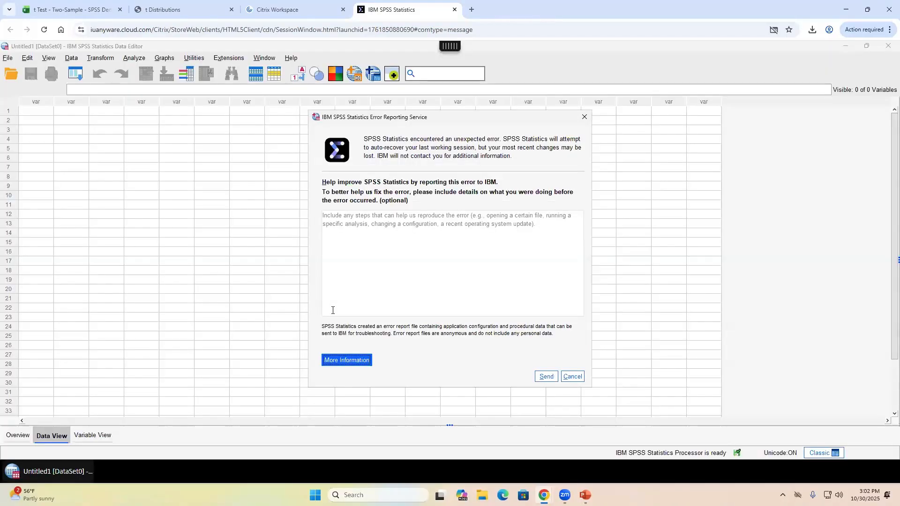
- Dismiss the Error Reporting dialog and select the first cell of the Data View grid
click(584, 118)
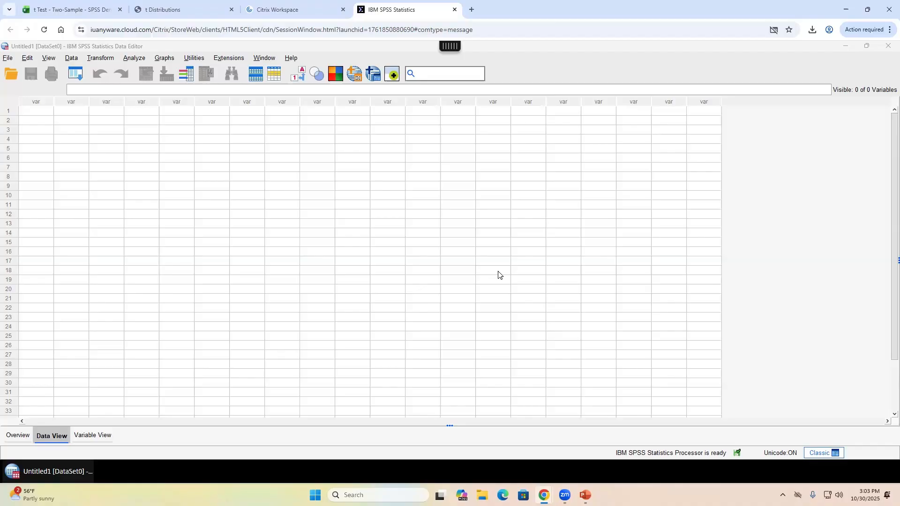
click(31, 148)
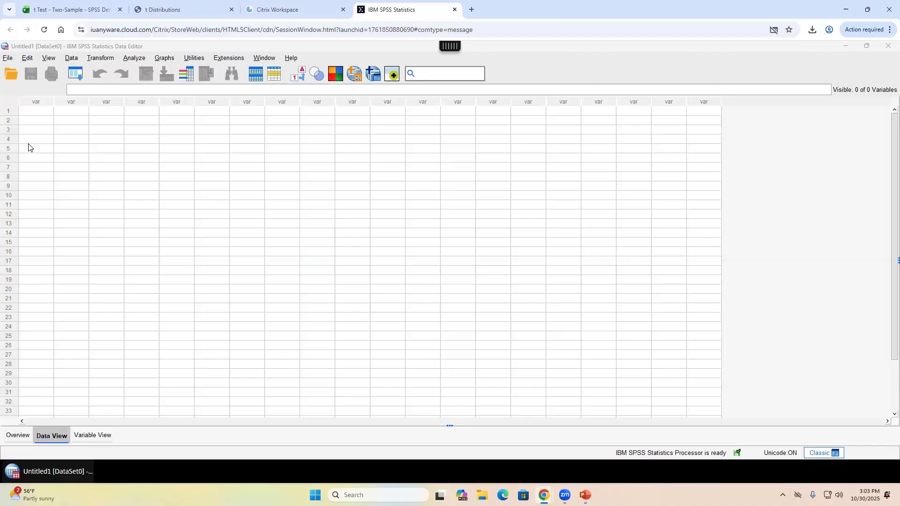
click(52, 111)
click(62, 112)
click(72, 165)
click(47, 114)
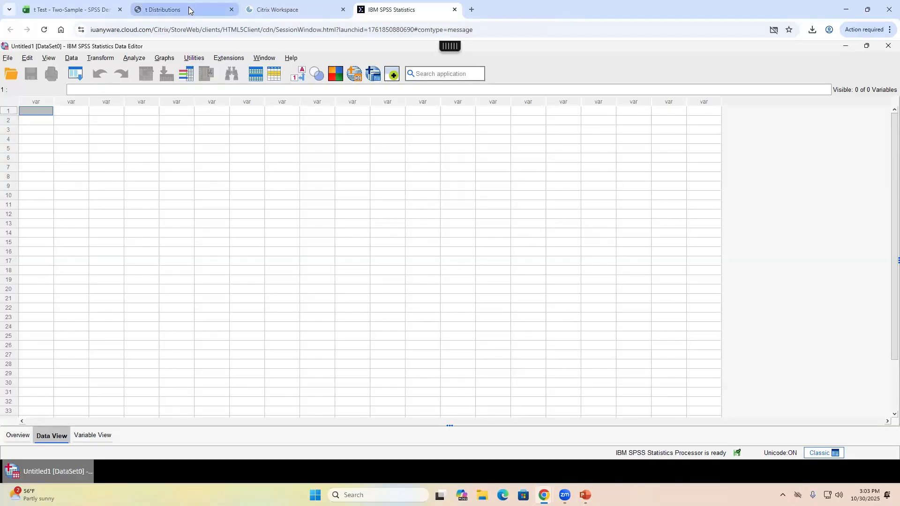
- Copy the 16 Suppress scores in A6:A21, allowing the site clipboard access
click(71, 9)
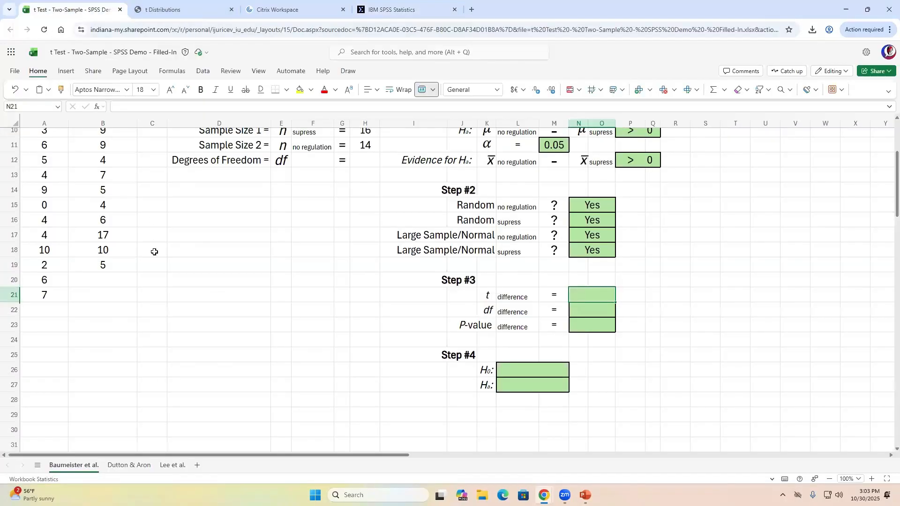
scroll(154, 252, up, 3)
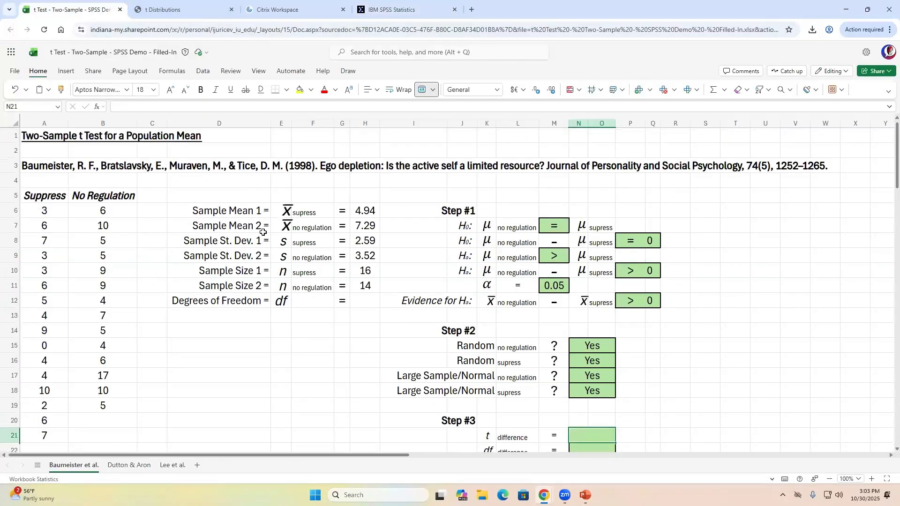
click(51, 212)
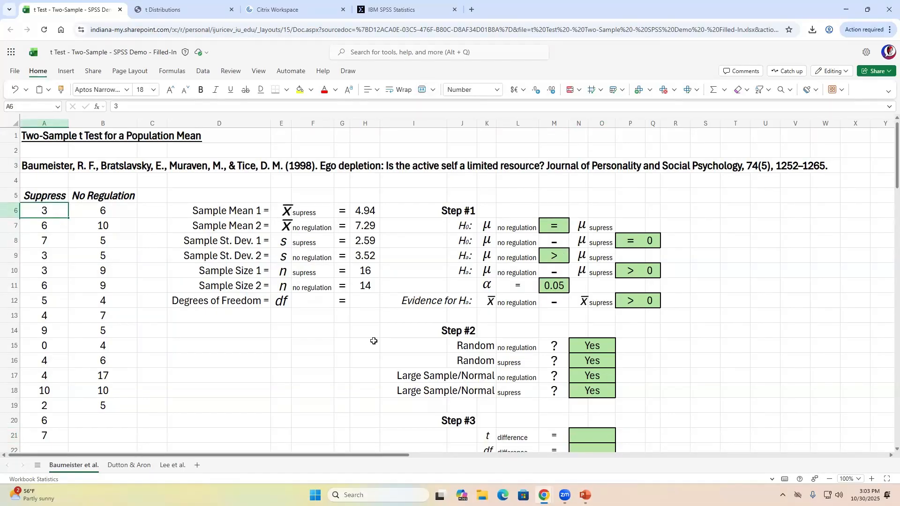
key(ctrl+shift+Down)
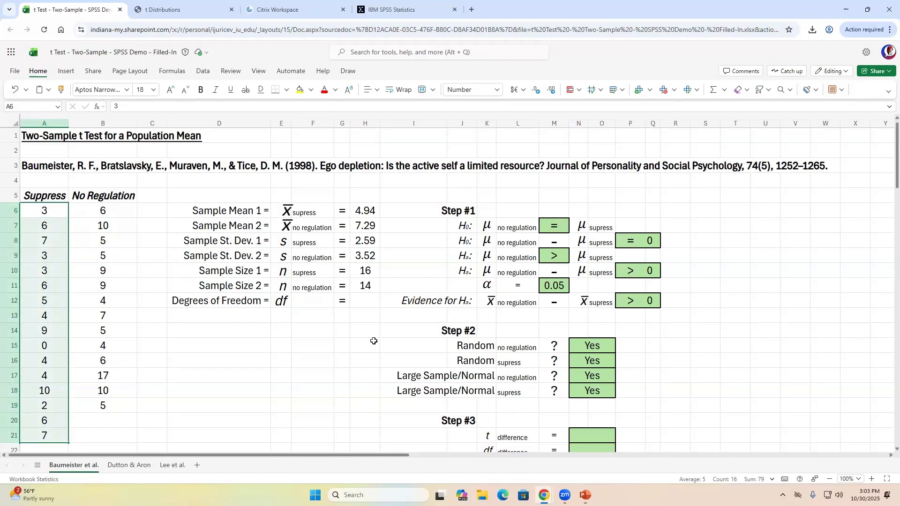
key(ctrl+c)
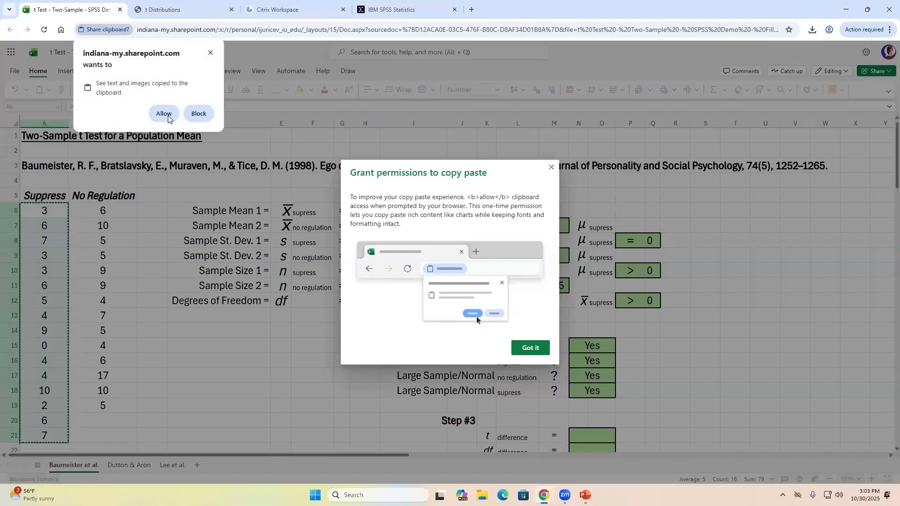
click(168, 117)
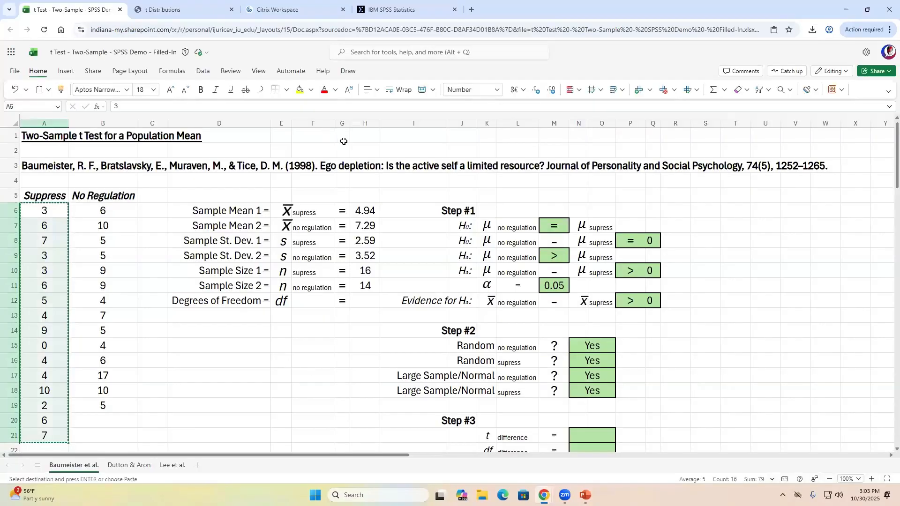
- Paste the Suppress scores into SPSS, deleting the malformed VAR00001 column and re-pasting
click(399, 10)
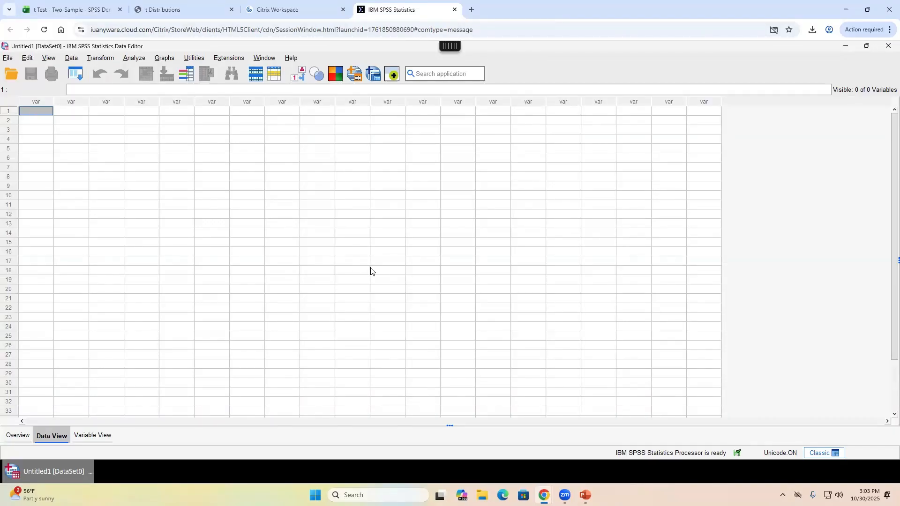
key(ctrl+v)
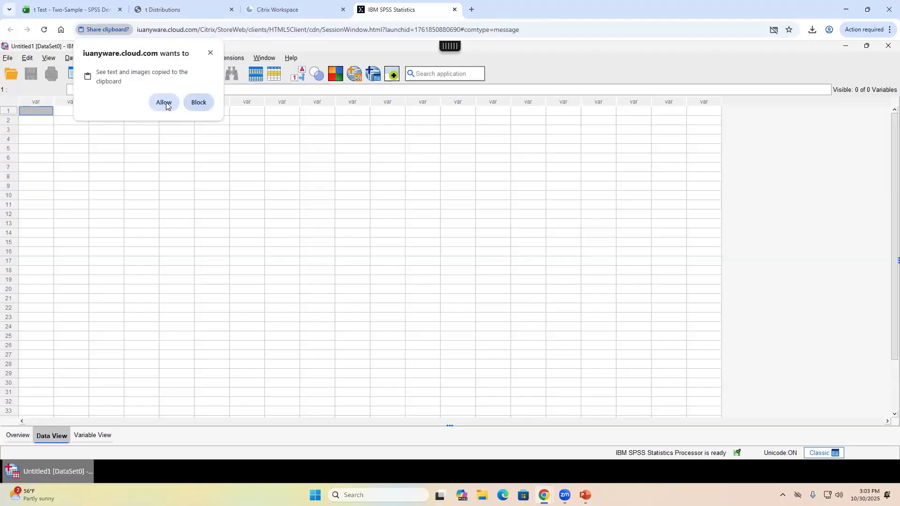
click(164, 102)
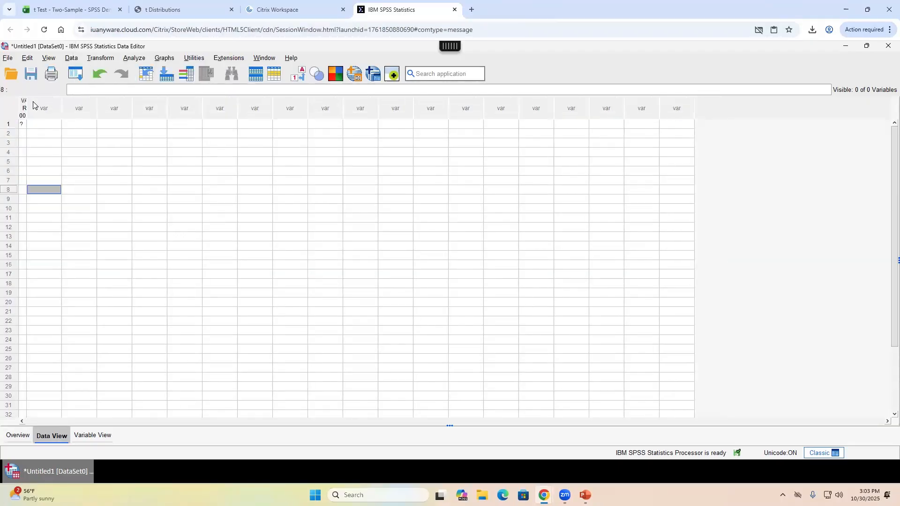
click(22, 108)
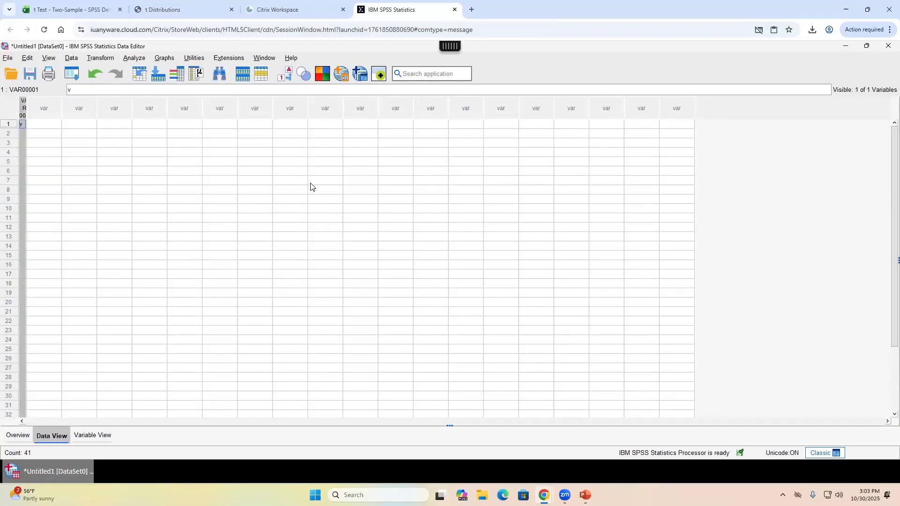
key(Delete)
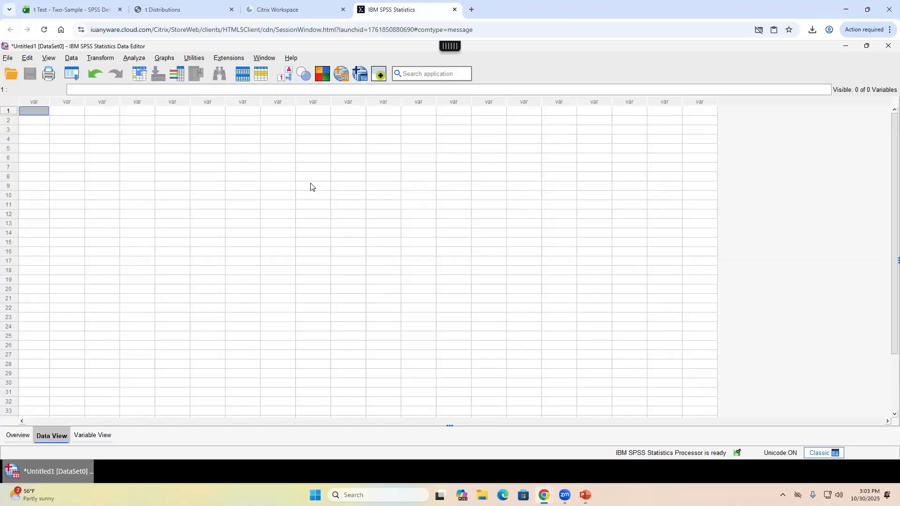
key(ctrl+v)
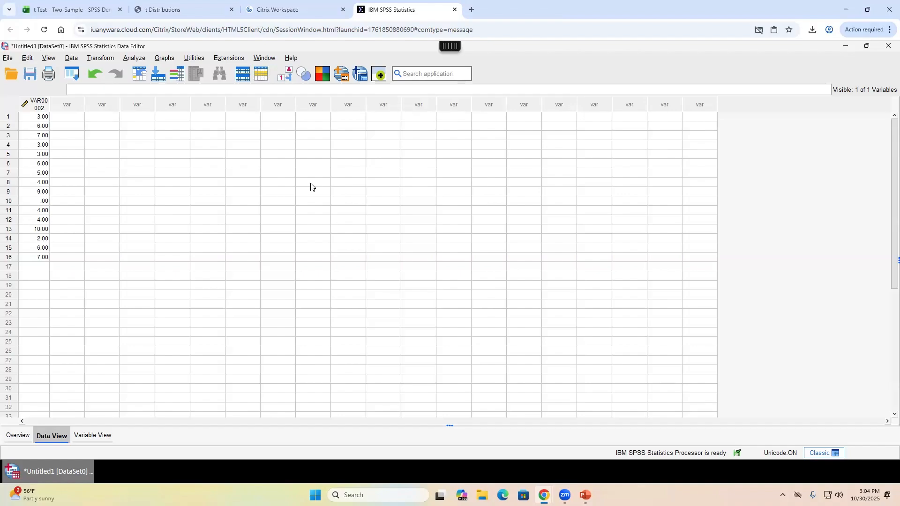
- Rename VAR00002 to Anagram in Variable View and return to Data View
click(92, 435)
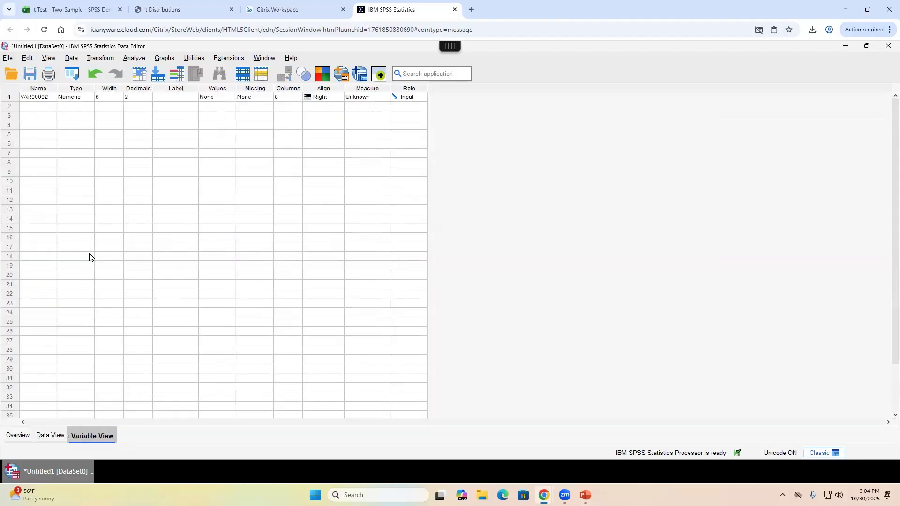
click(37, 100)
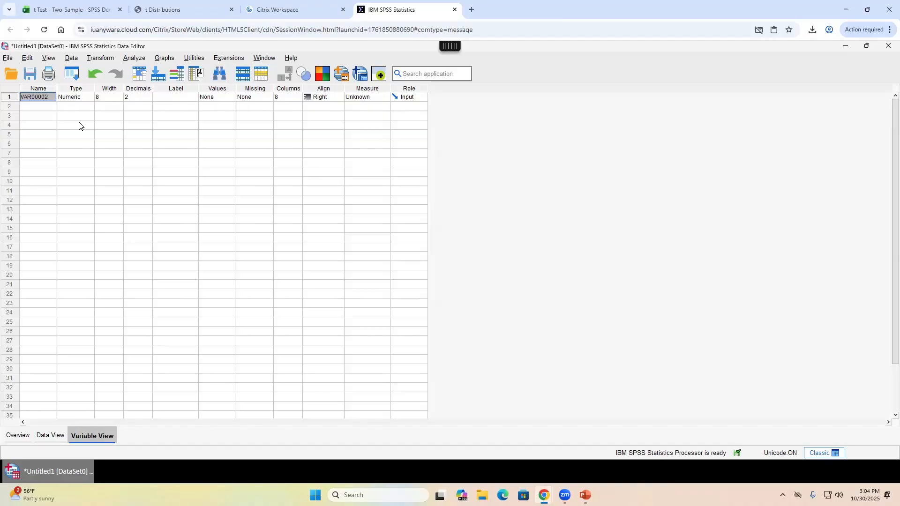
text(Anagram)
key(Return)
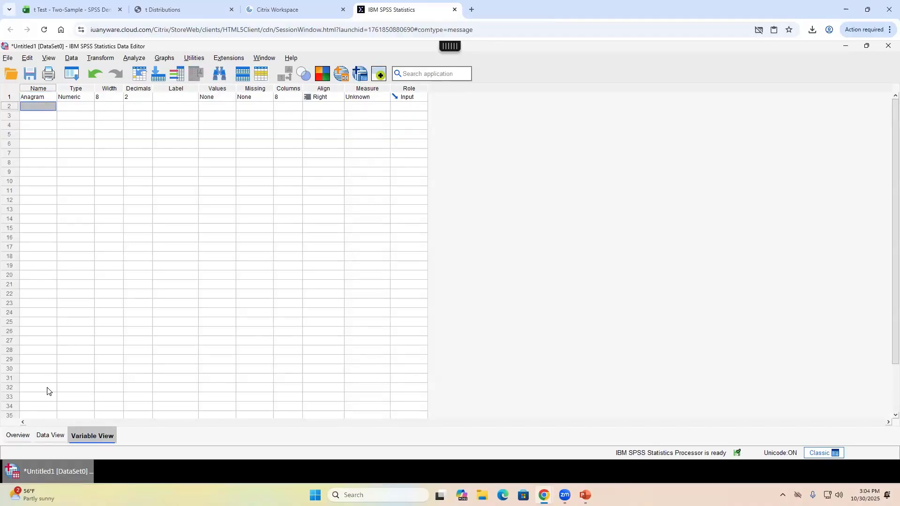
click(51, 435)
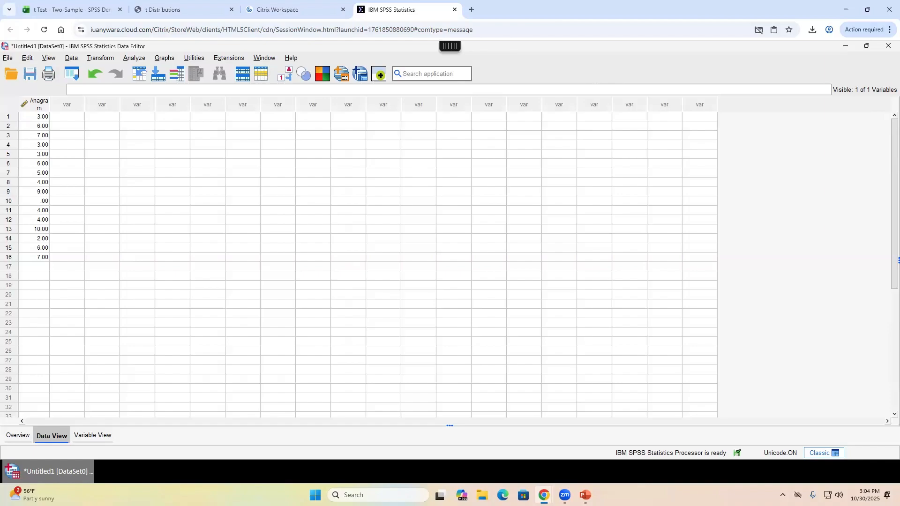
- Check the pasted Anagram values down the Data View grid
click(30, 120)
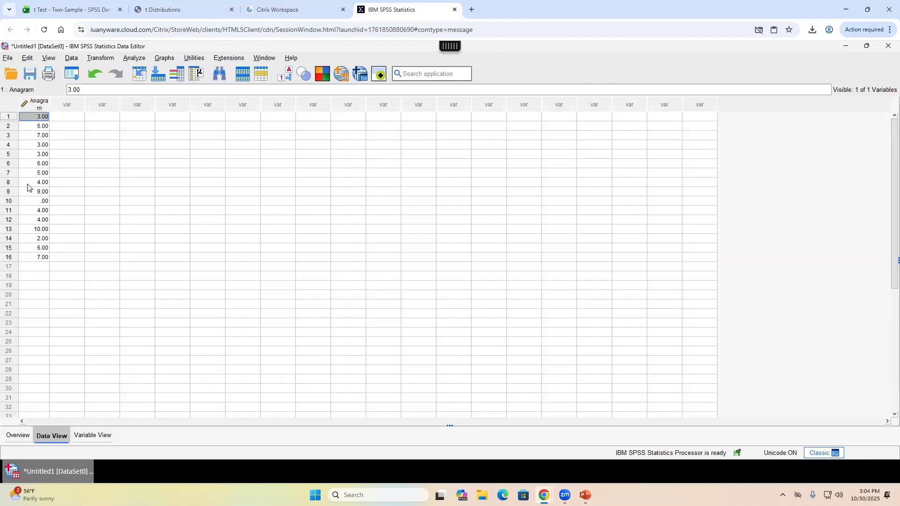
click(29, 145)
click(27, 184)
click(30, 218)
click(41, 248)
click(46, 200)
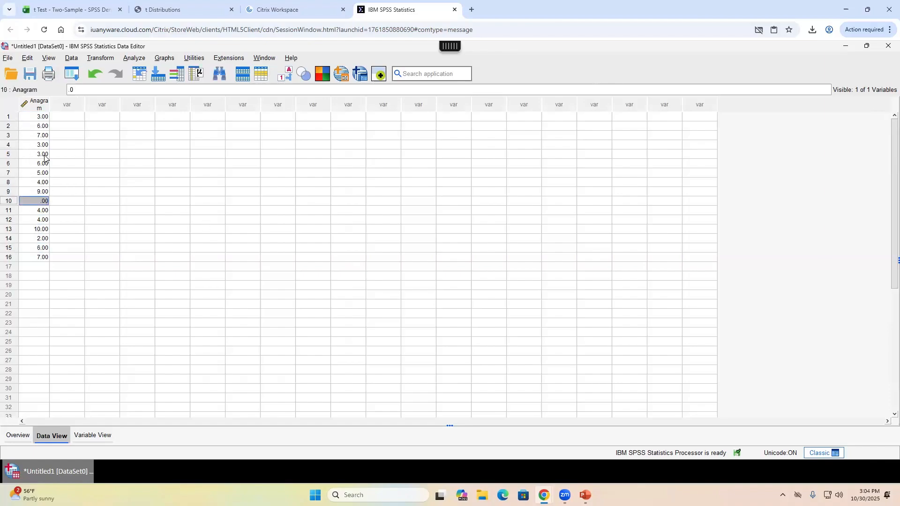
click(44, 155)
click(40, 136)
click(40, 118)
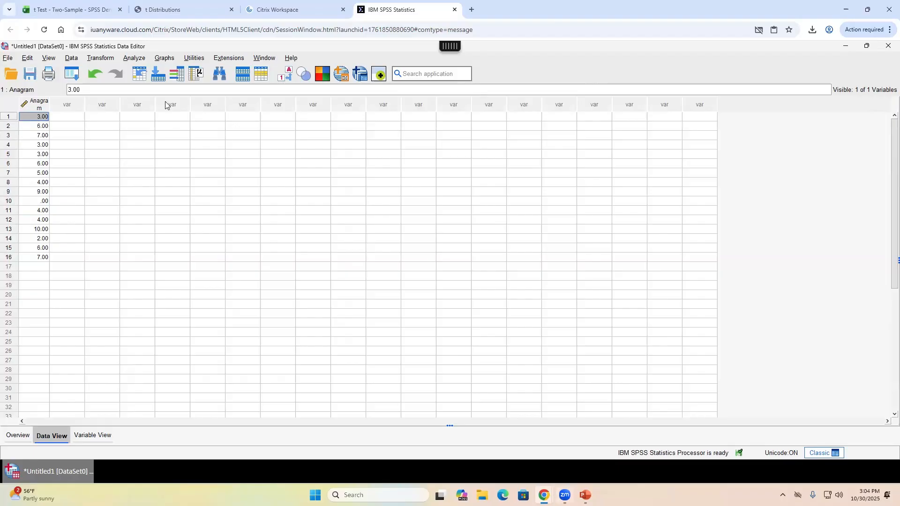
- Select the 14 No Regulation scores in B6:B19, then return to the SPSS data editor
click(71, 9)
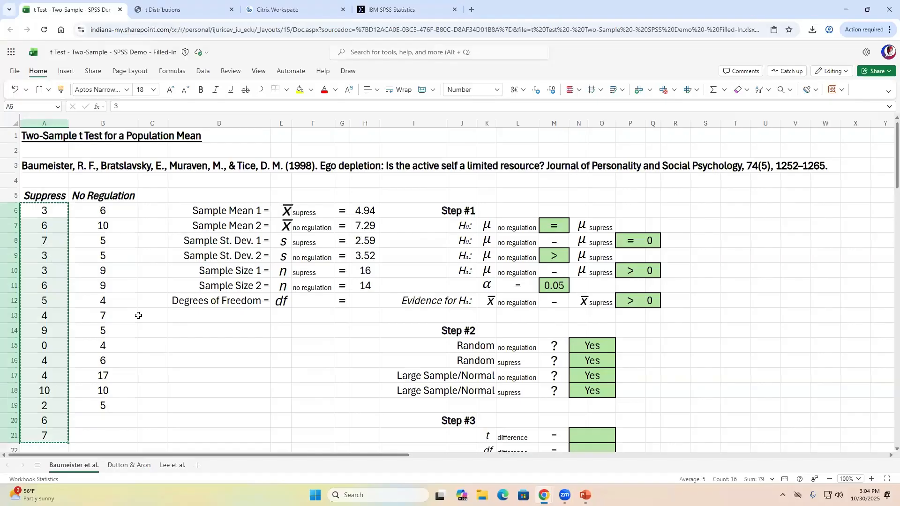
click(103, 211)
drag(112, 379, 116, 403)
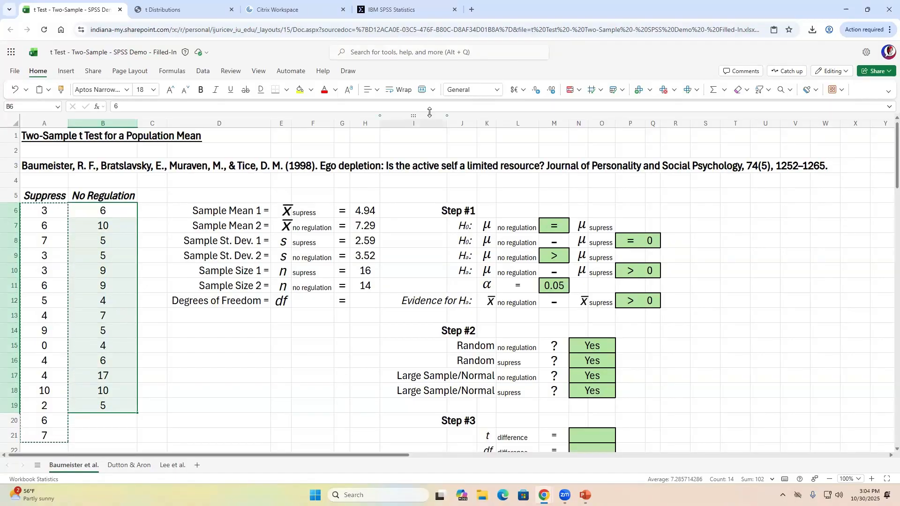
click(412, 17)
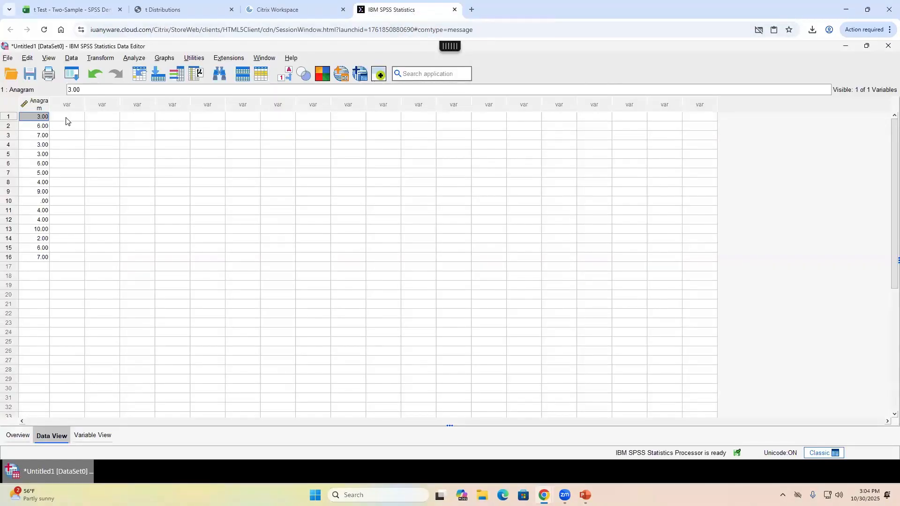
- In SPSS, check the rows below the 16 Anagram scores and the empty second column
click(78, 119)
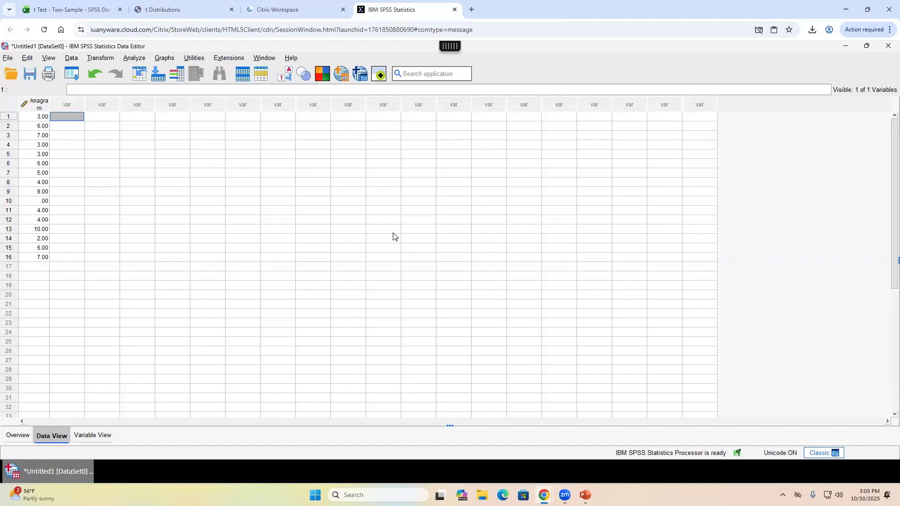
click(38, 267)
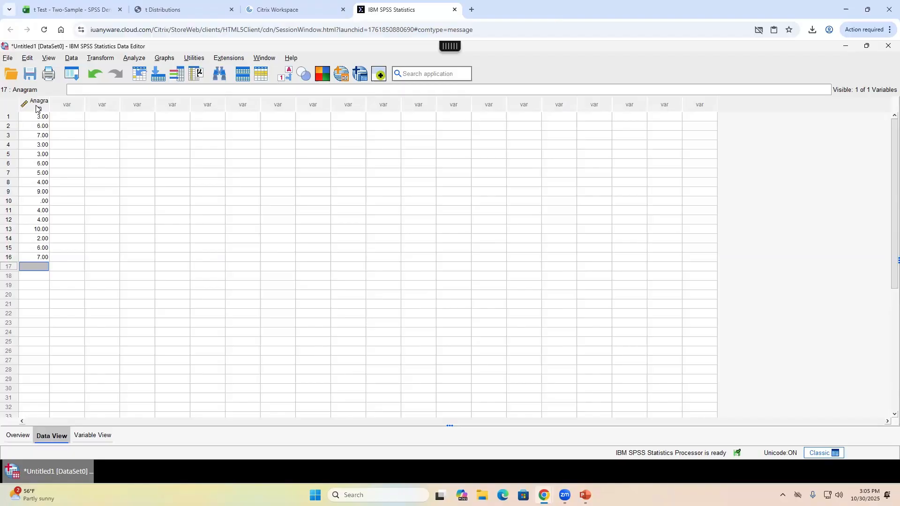
click(65, 116)
click(43, 276)
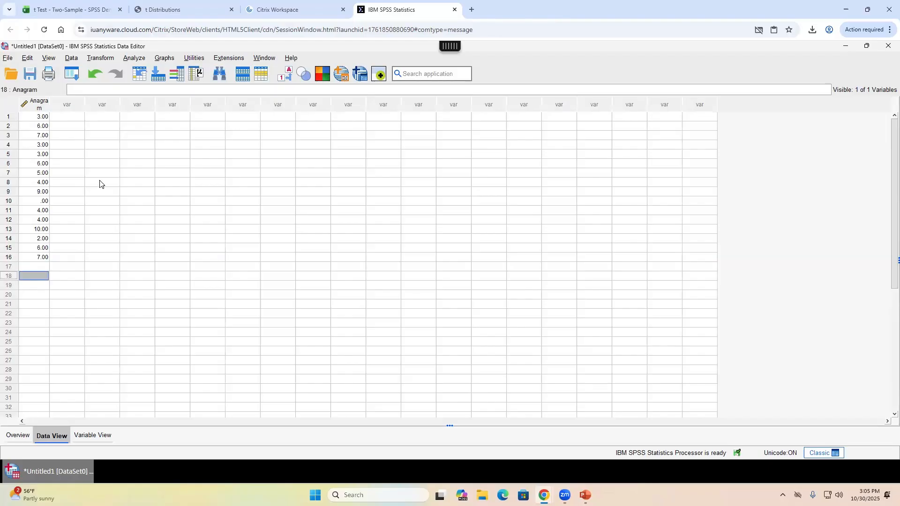
click(99, 181)
click(92, 125)
click(76, 117)
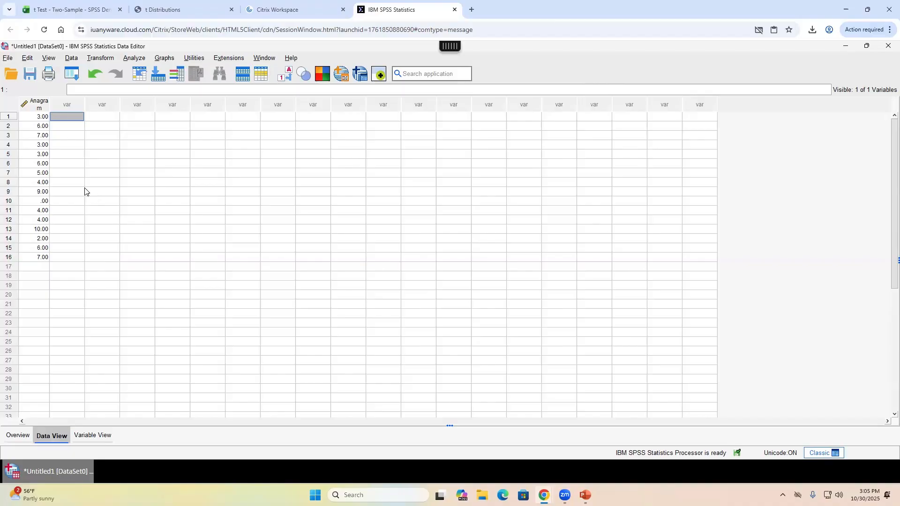
- Select case 1, then case 8, and return to the Excel two-sample t test workbook
click(40, 117)
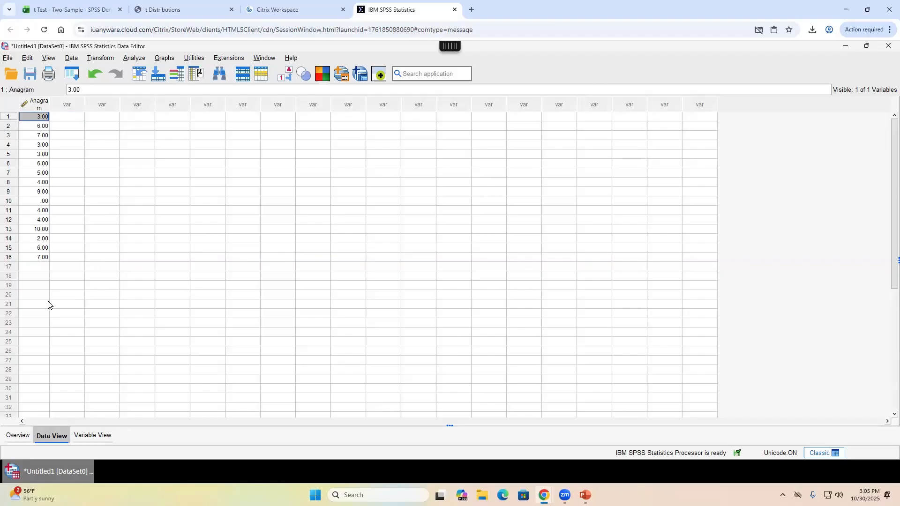
click(15, 117)
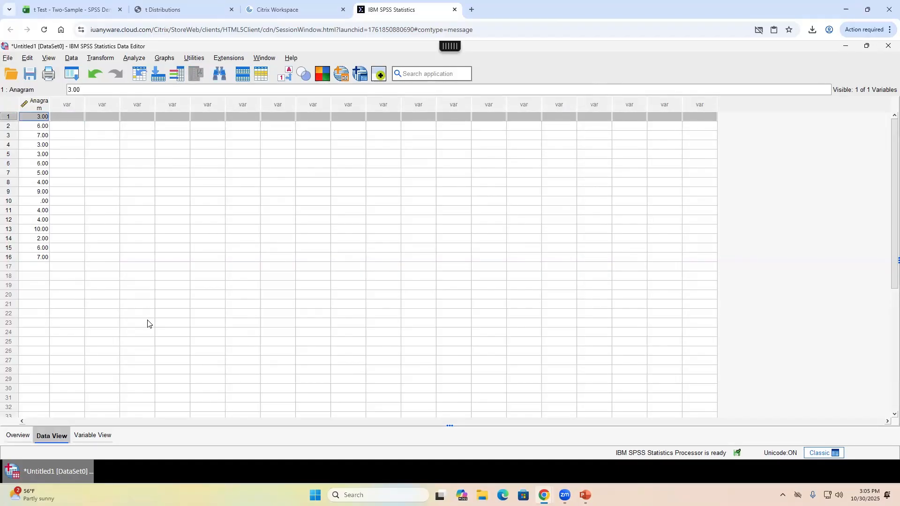
click(9, 183)
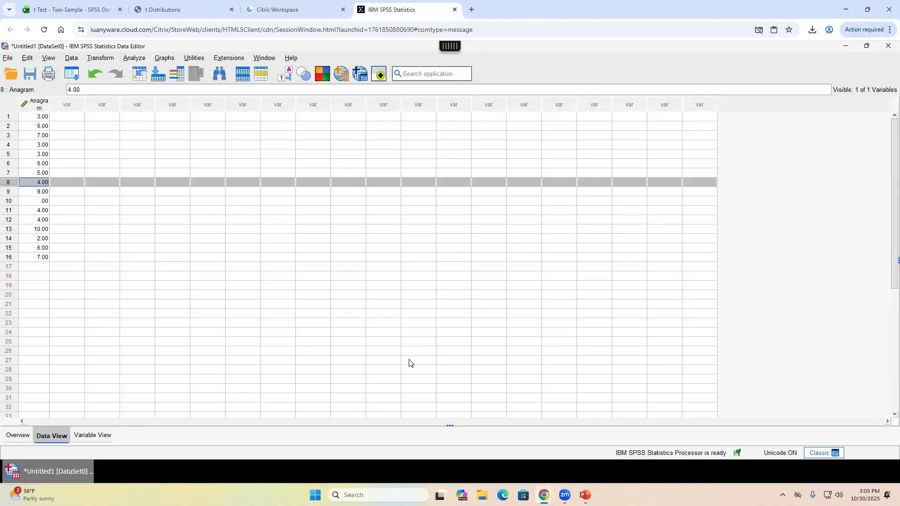
click(91, 9)
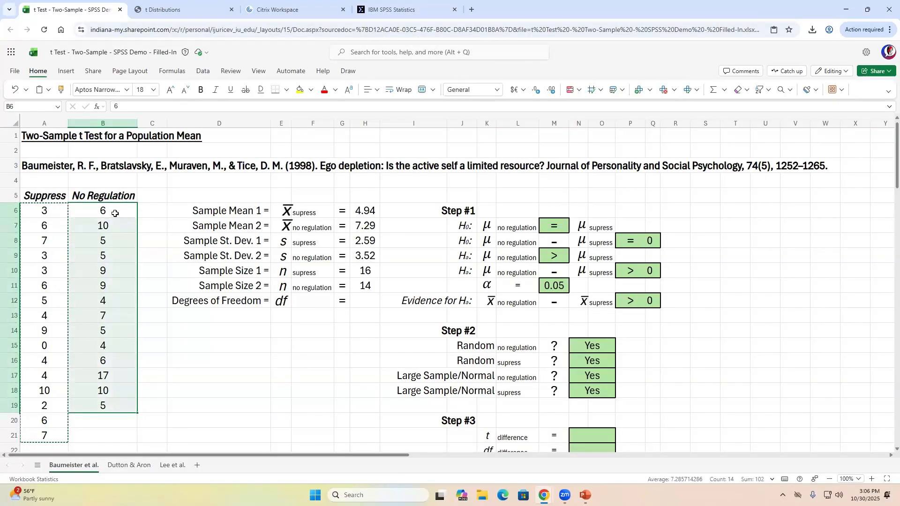
- Copy the 14 No Regulation scores in B6:B19, then pick the empty second SPSS column's row 1
key(ctrl+c)
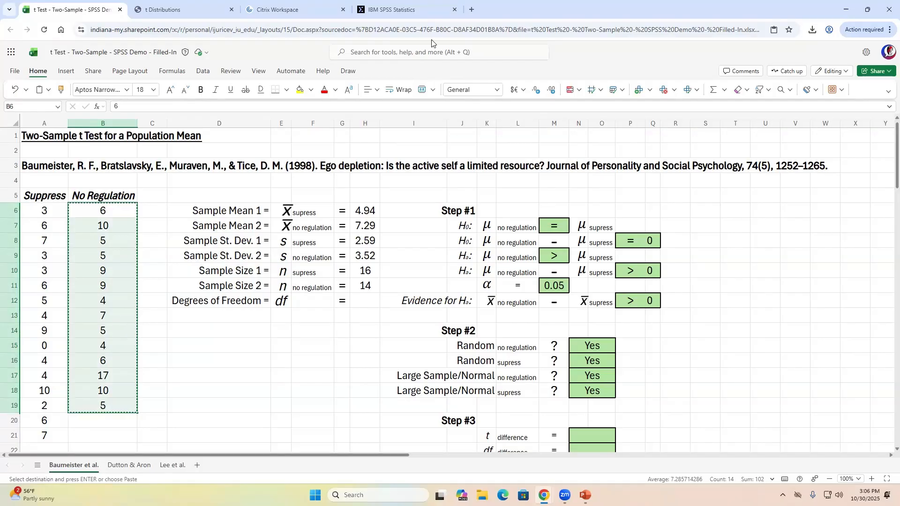
click(411, 16)
click(74, 120)
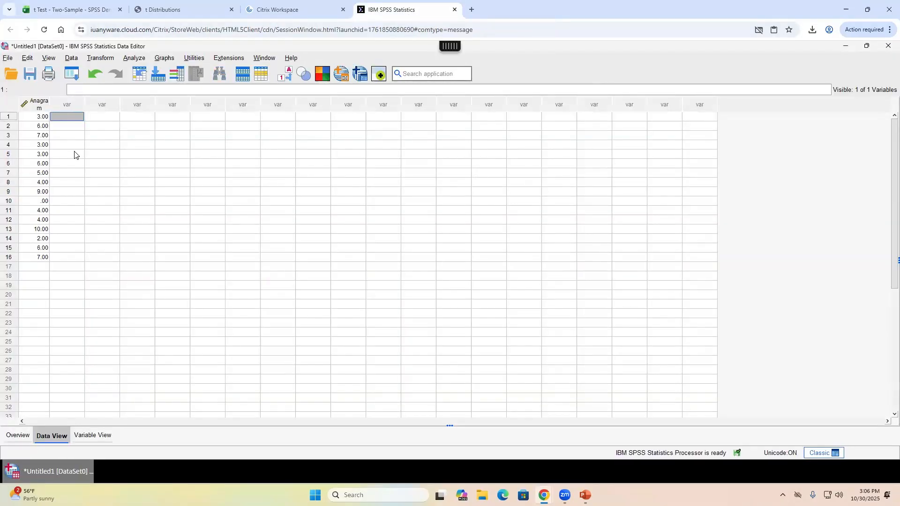
click(76, 154)
drag(67, 117, 70, 213)
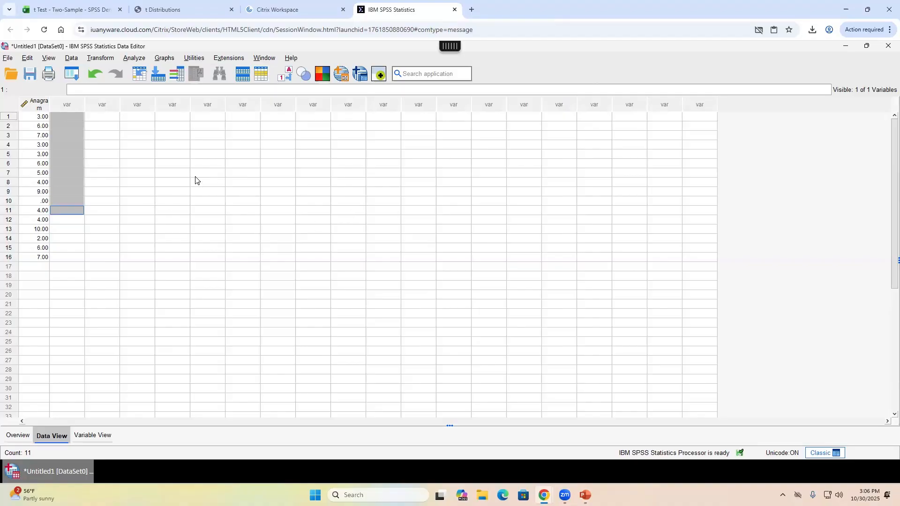
click(34, 266)
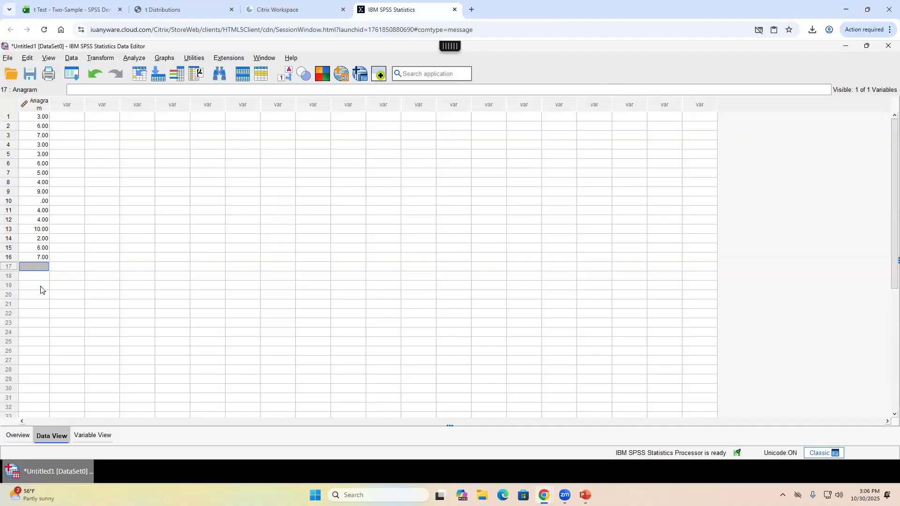
click(71, 118)
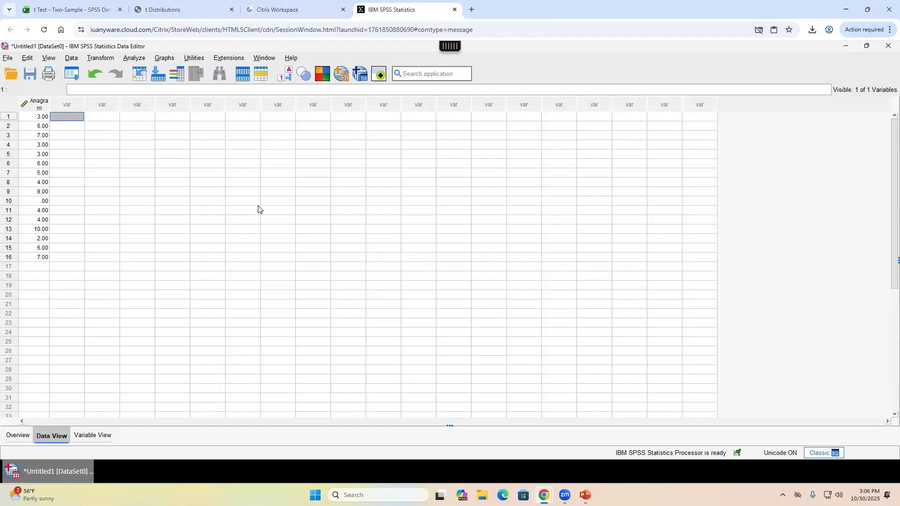
- Enter the label 'Suppress' in rows 1 and 2 of the new second column
text(Suppress)
key(Return)
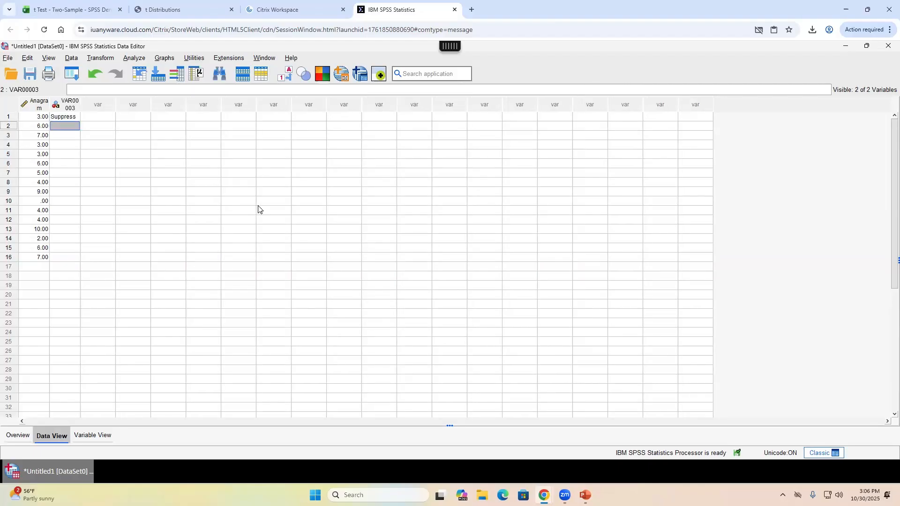
key(Up)
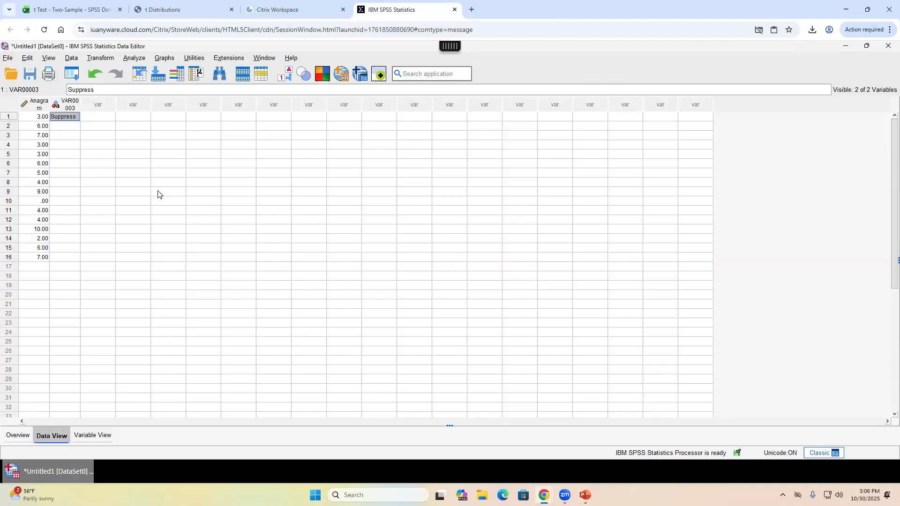
key(Down)
text(Supp)
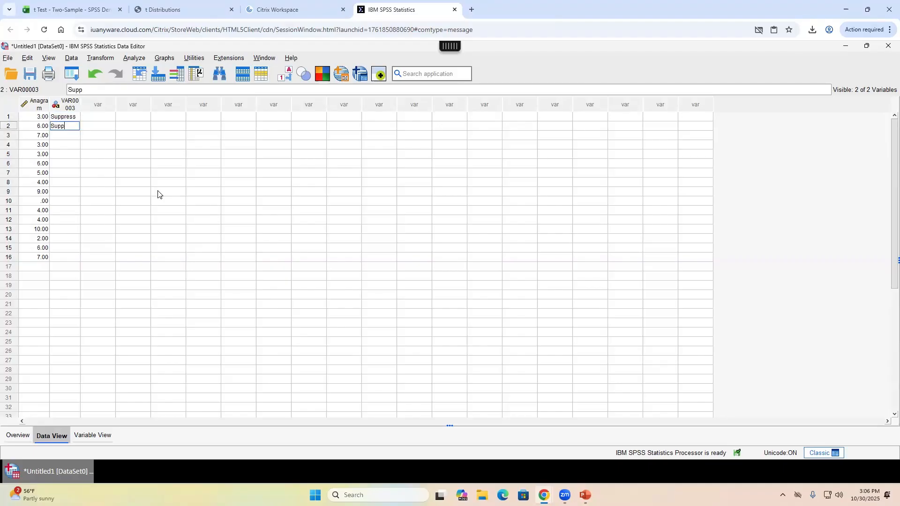
text(ress)
key(Return)
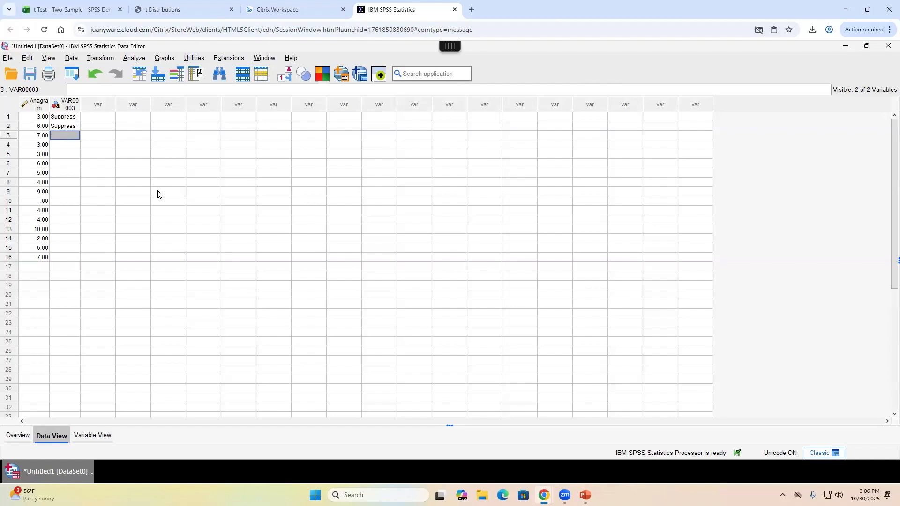
key(Up)
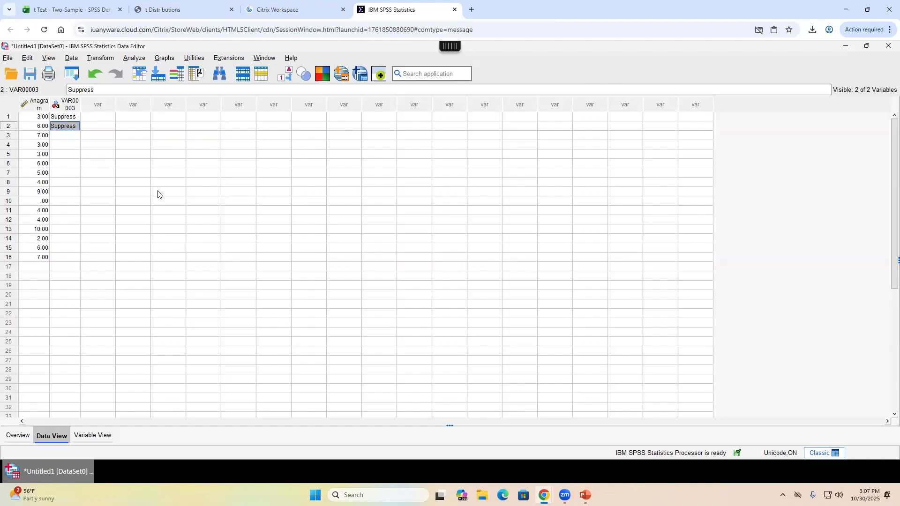
- Copy 'Suppress' and paste it down the column through row 16
key(ctrl+c)
key(Down)
key(ctrl+v)
key(Down)
key(ctrl+v)
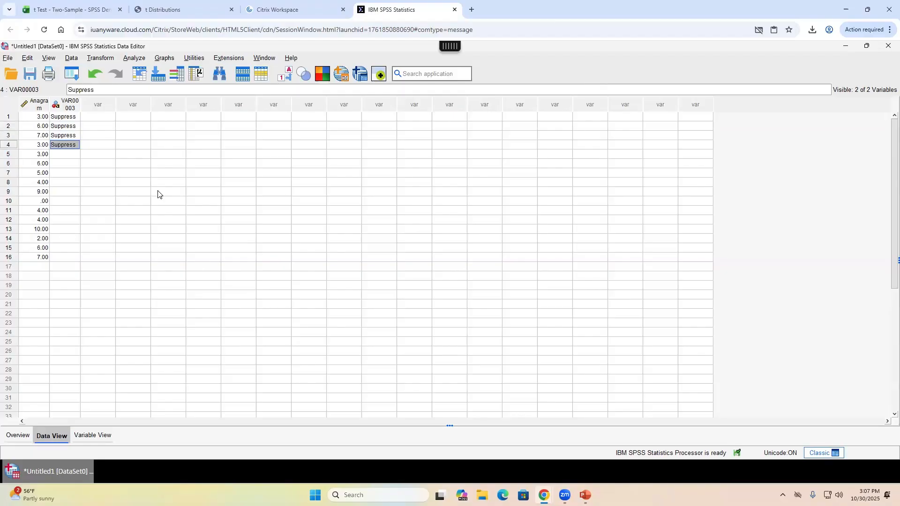
key(Down)
key(ctrl+v)
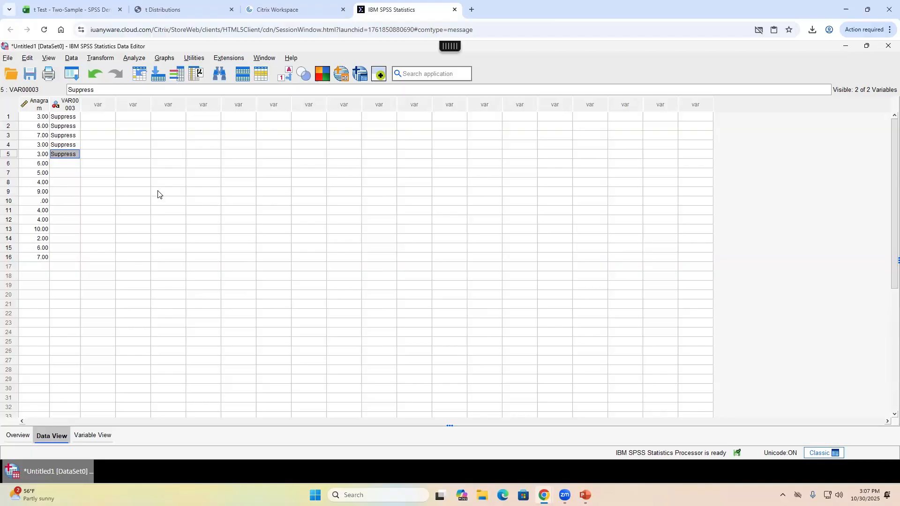
key(shift+Down)
key(shift+Down)
key(shift+Down)
key(shift+Down)
key(shift+Down)
key(shift+Down)
key(shift+Down)
key(shift+Down)
key(shift+Down)
key(shift+Down)
key(shift+Down)
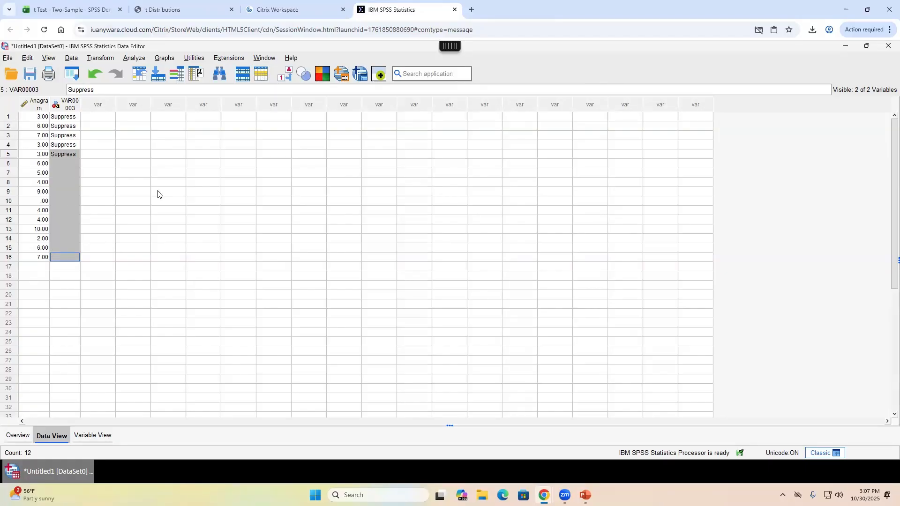
key(ctrl+v)
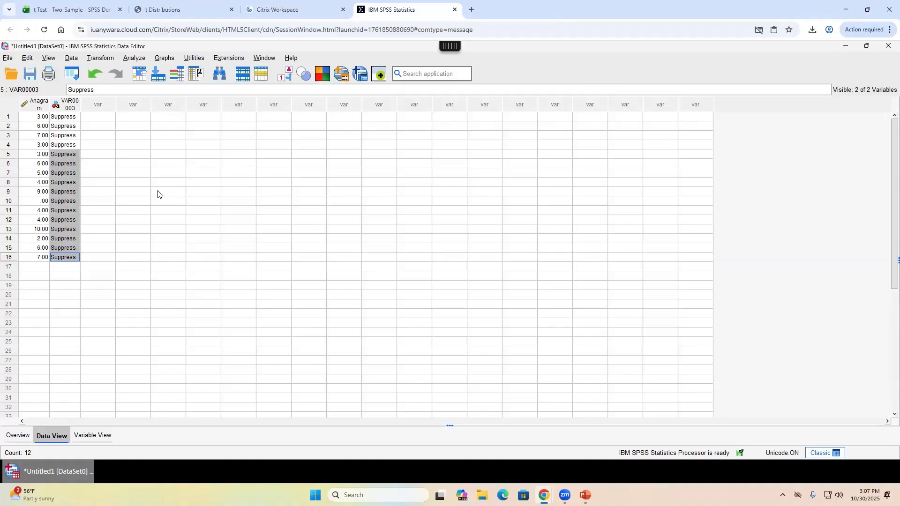
- Review the 16 Suppress-labelled cases and move to empty Anagram row 17
key(Up)
key(Up)
key(Up)
key(Up)
key(Up)
key(Up)
key(Up)
key(Up)
key(Up)
key(Up)
key(Up)
key(Up)
key(Up)
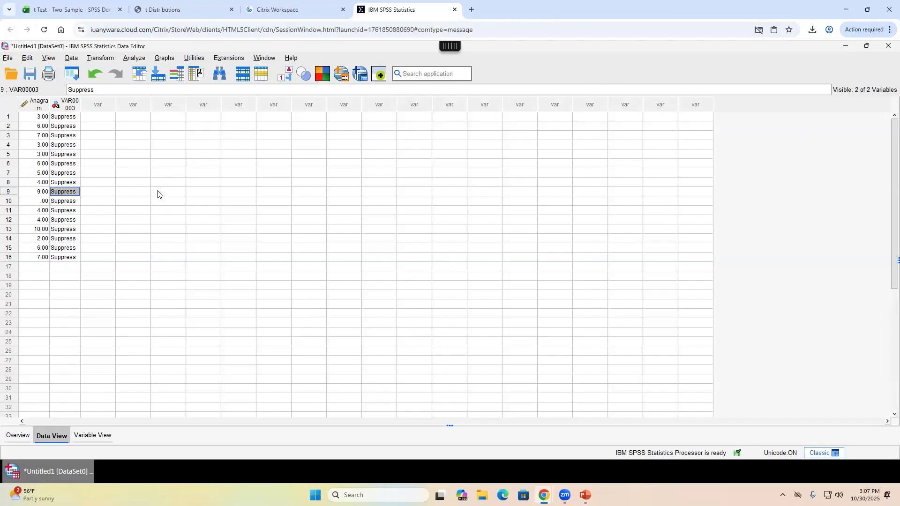
key(Up)
key(Up)
key(Down)
key(Down)
key(Down)
key(Down)
key(Down)
key(Down)
key(Down)
key(Down)
key(Down)
key(Down)
key(Down)
key(Down)
key(Down)
key(Down)
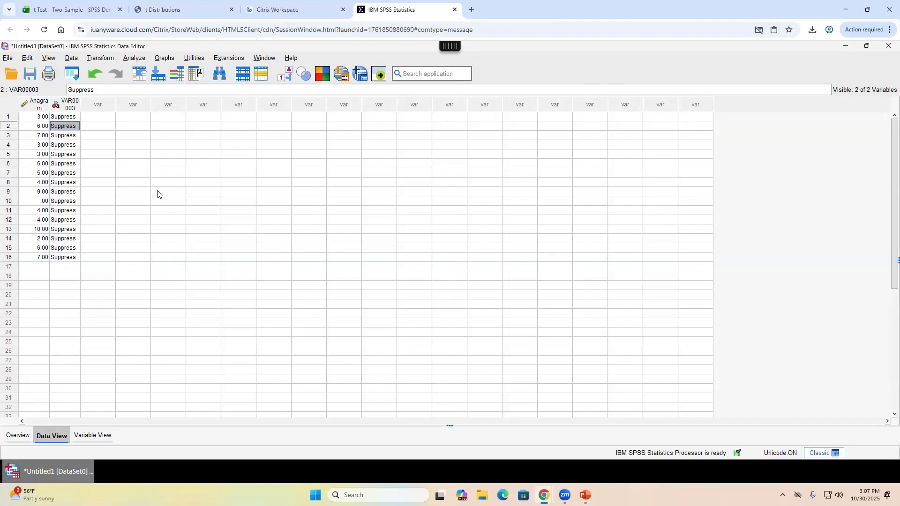
key(Down)
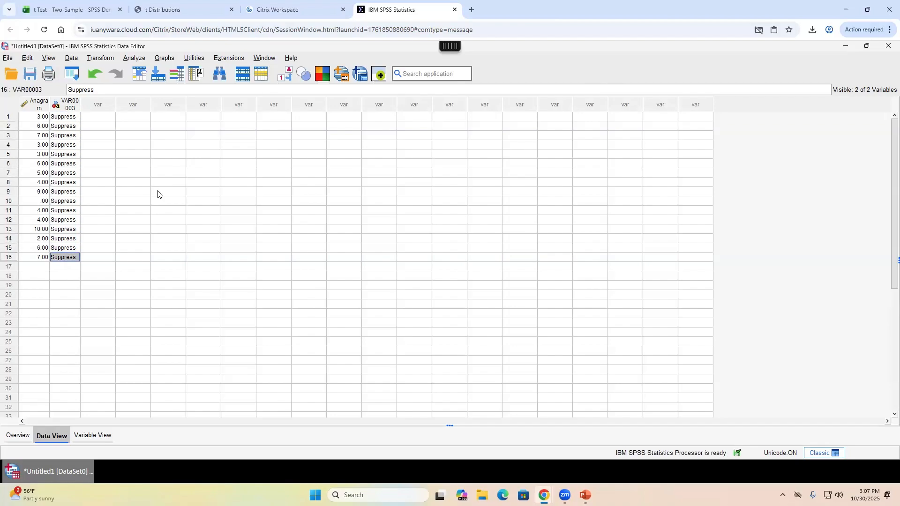
key(shift+Left)
key(shift+Up)
key(shift+Up)
key(shift+Up)
key(shift+Up)
key(shift+Up)
key(shift+Up)
key(shift+Up)
key(shift+Up)
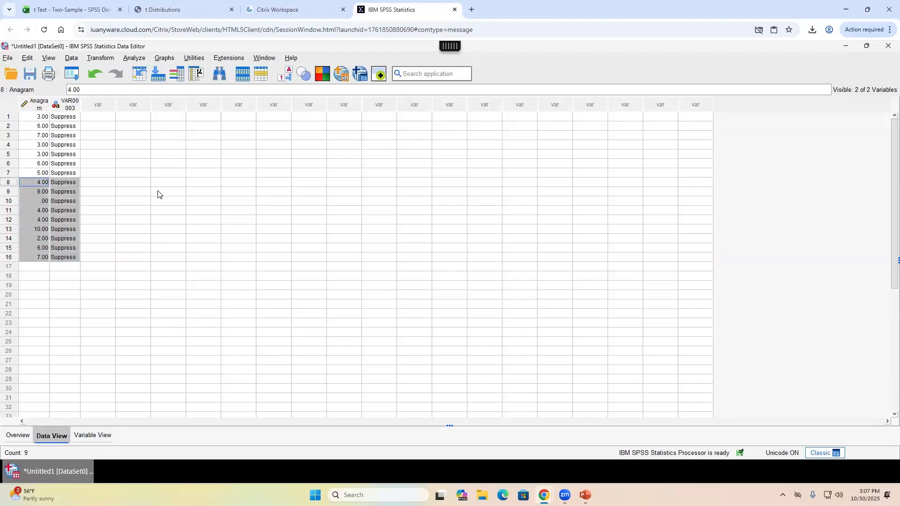
key(shift+Up)
key(shift+Up)
key(shift+Up)
key(shift+Up)
key(shift+Up)
key(shift+Up)
key(shift+Up)
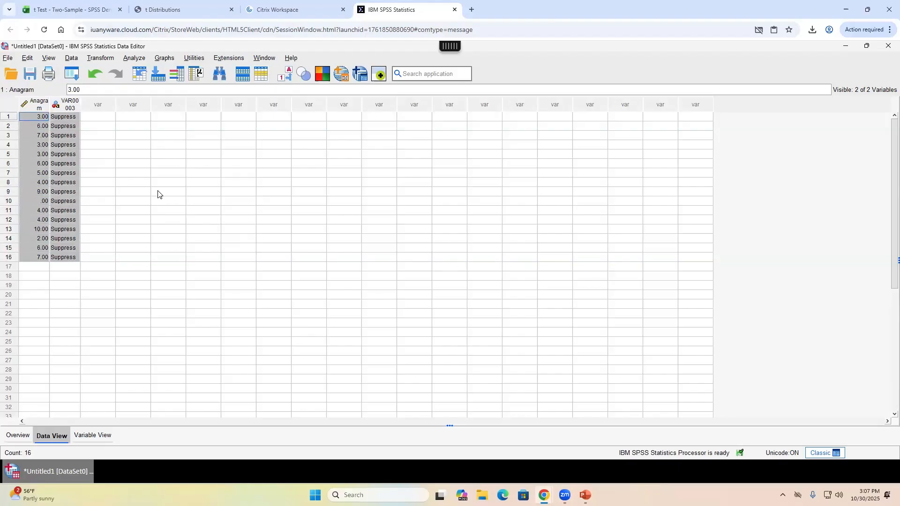
key(Down)
key(Down)
key(Down)
key(Down)
key(Down)
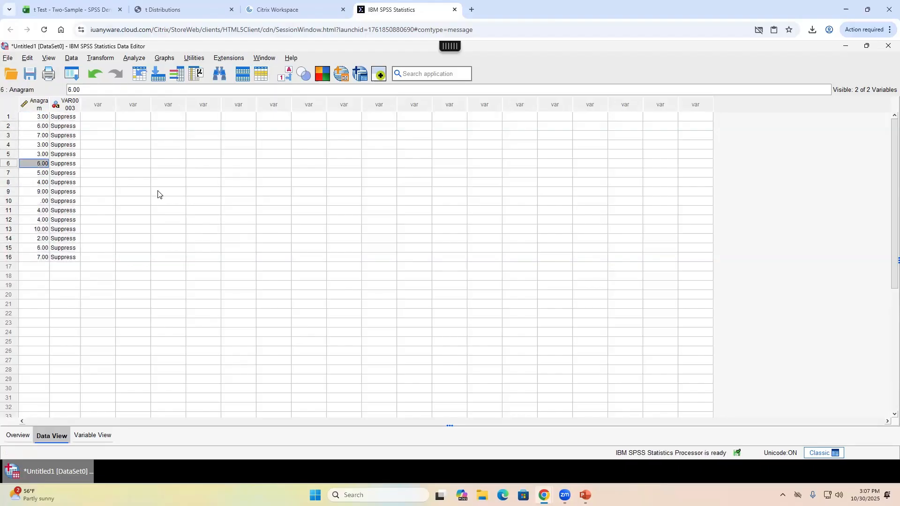
key(Down)
key(Down)
key(Down)
key(Down)
key(Down)
key(Down)
key(Down)
key(Down)
key(Down)
key(Down)
key(Down)
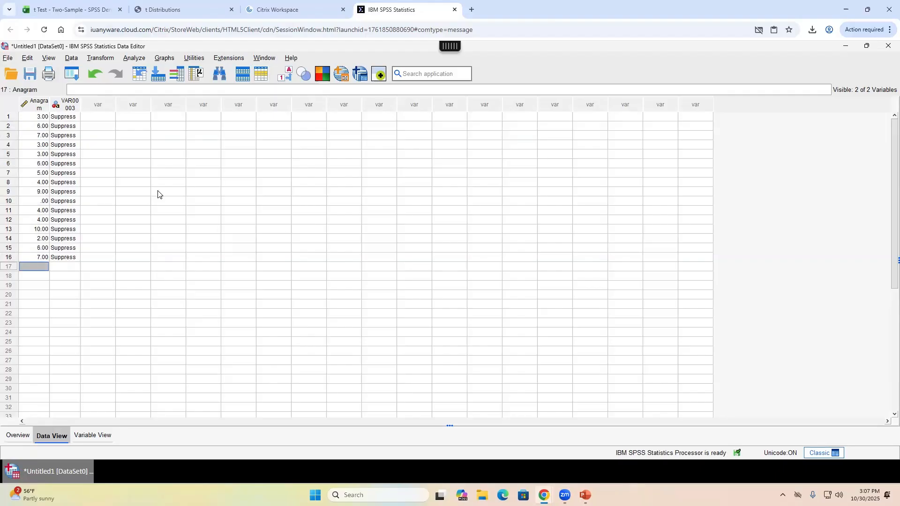
- Paste the 14 No Regulation scores into Anagram rows 17–30, then select VAR00003 row 17
click(97, 10)
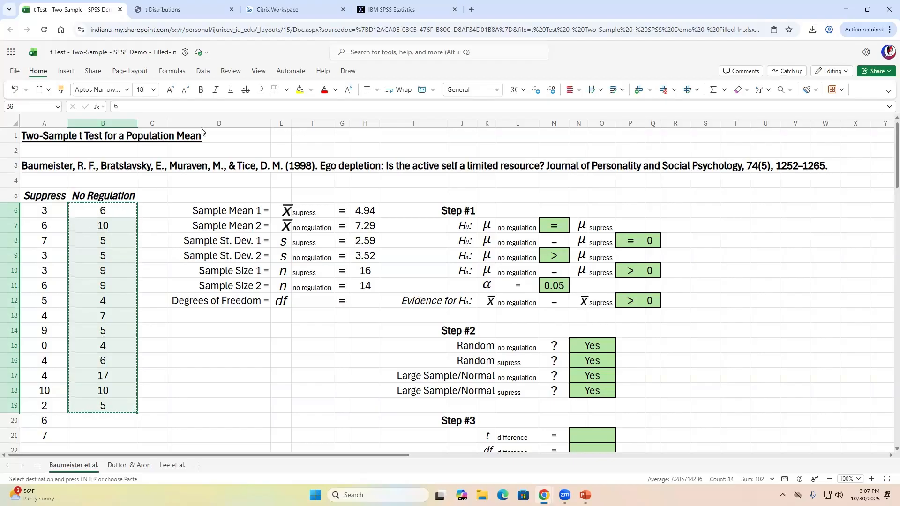
click(402, 9)
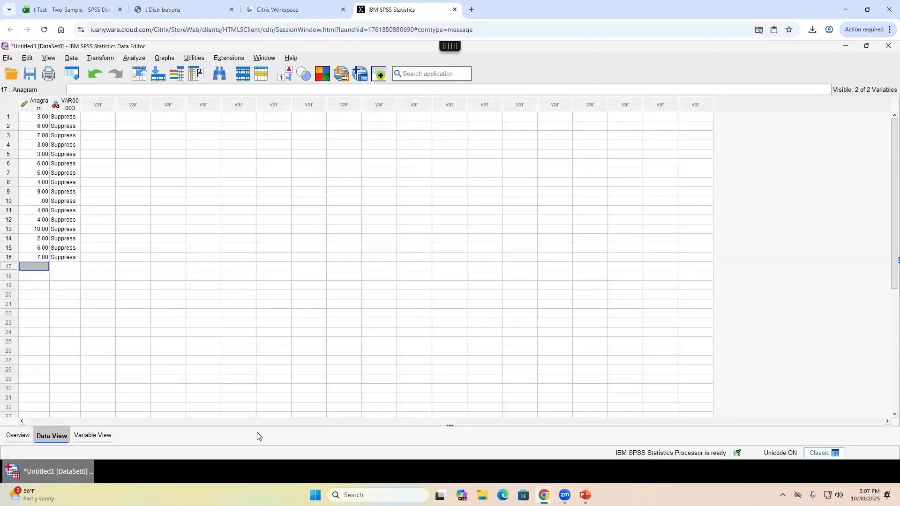
key(ctrl+v)
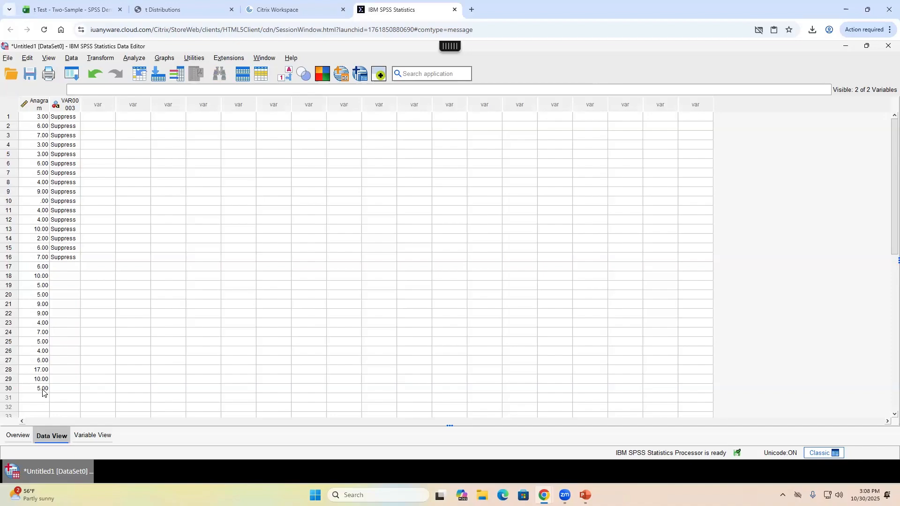
click(67, 267)
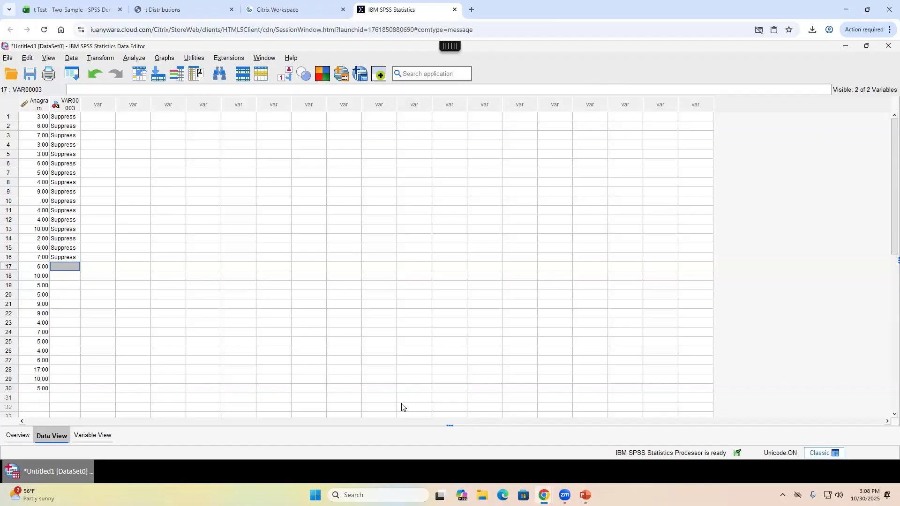
- Enter NoReg in row 17 of VAR00003 and fill it down through row 30
text(NoReg)
key(Return)
key(Up)
key(shift+Down)
key(shift+Down)
key(shift+Down)
key(shift+Down)
key(shift+Down)
key(shift+Down)
key(shift+Down)
key(shift+Down)
key(shift+Down)
key(shift+Down)
key(shift+Down)
key(shift+Down)
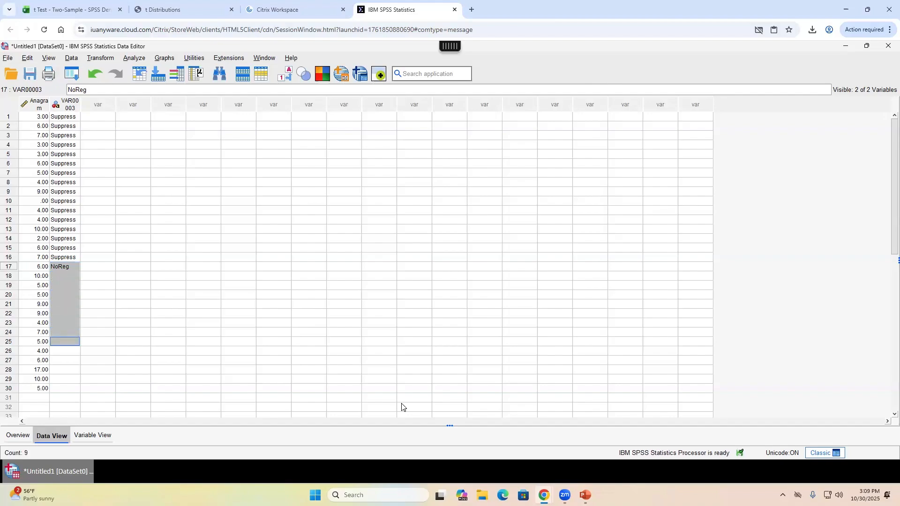
key(shift+Down)
key(shift+Down)
key(shift+Up)
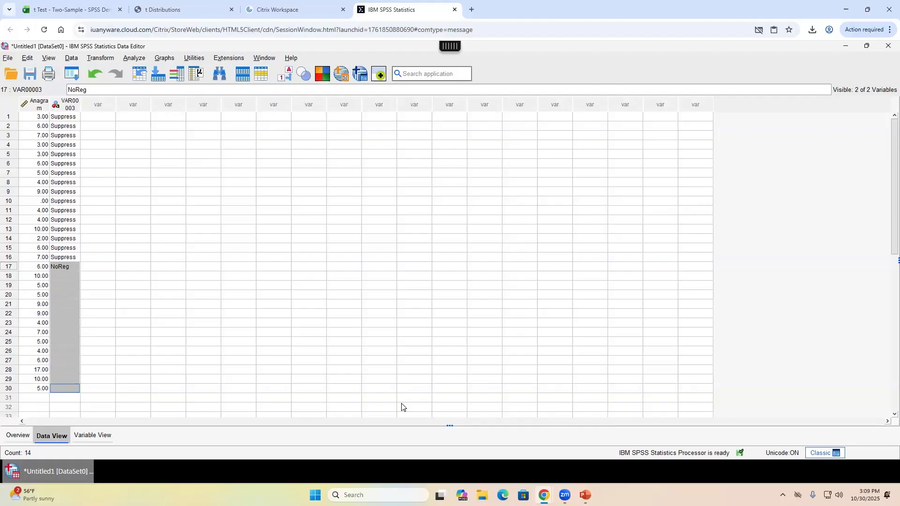
text(NoReg NoReg NoReg NoReg NoReg NoReg NoReg NoReg NoReg NoReg NoReg NoReg NoReg NoReg)
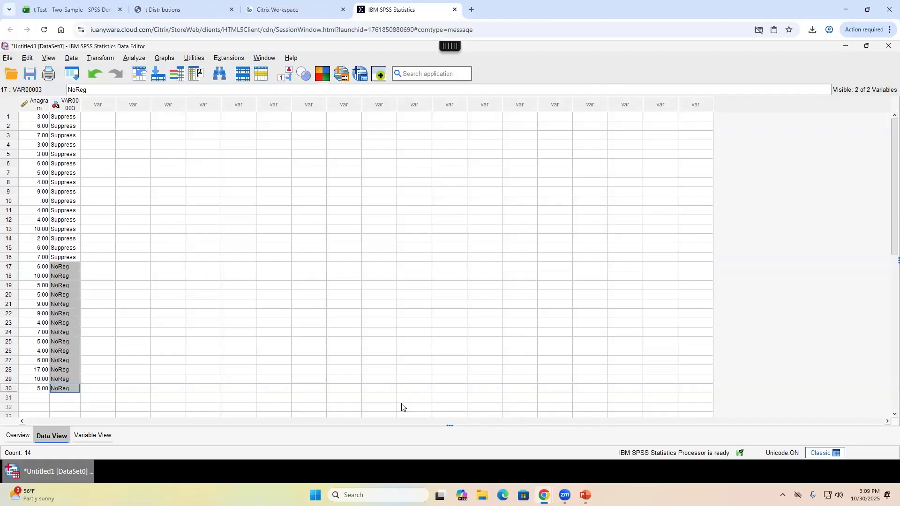
- Select both columns across rows 1–30 to check the data, then clear the selection
key(Left)
key(shift+Up)
key(shift+Up)
key(shift+Up)
key(shift+Up)
key(shift+Up)
key(shift+Up)
key(shift+Up)
key(shift+Up)
key(shift+Up)
key(shift+Up)
key(shift+Up)
key(shift+Up)
key(shift+Up)
key(shift+Up)
key(shift+Up)
key(shift+Up)
key(shift+Up)
key(shift+Up)
key(shift+Up)
key(shift+Up)
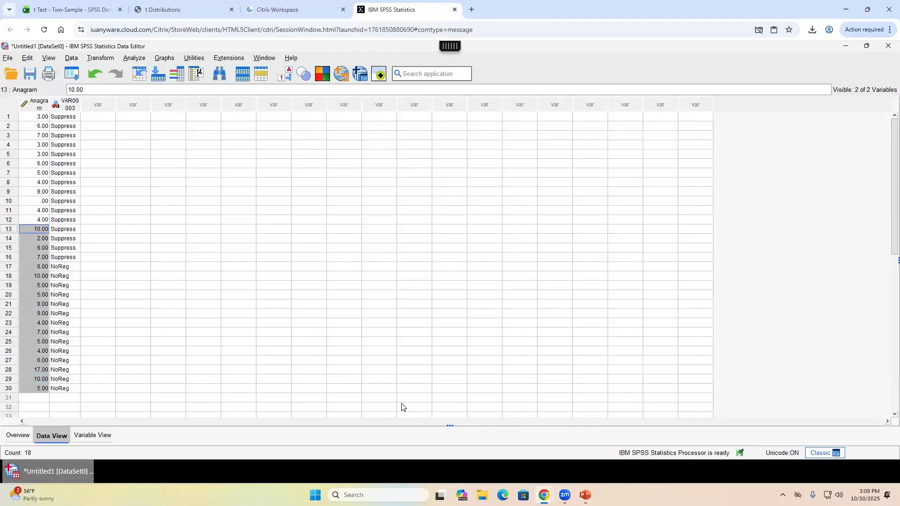
key(shift+Right)
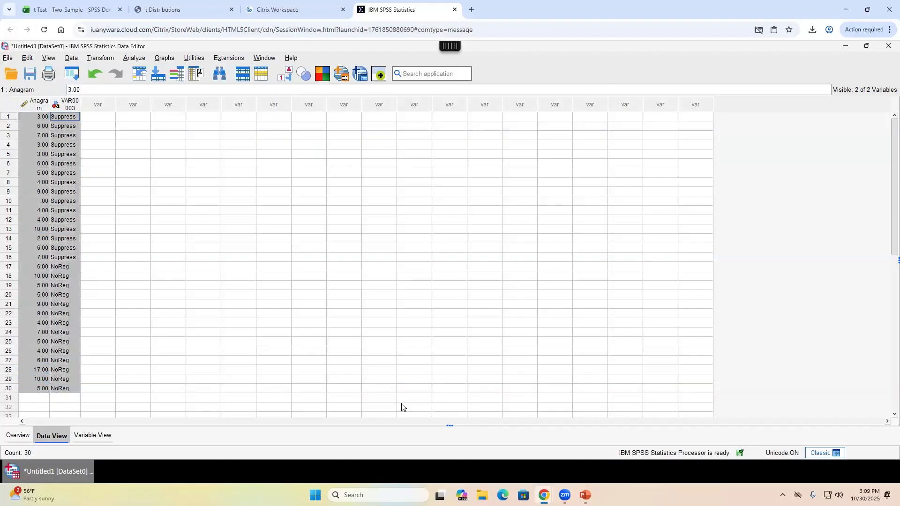
key(Left)
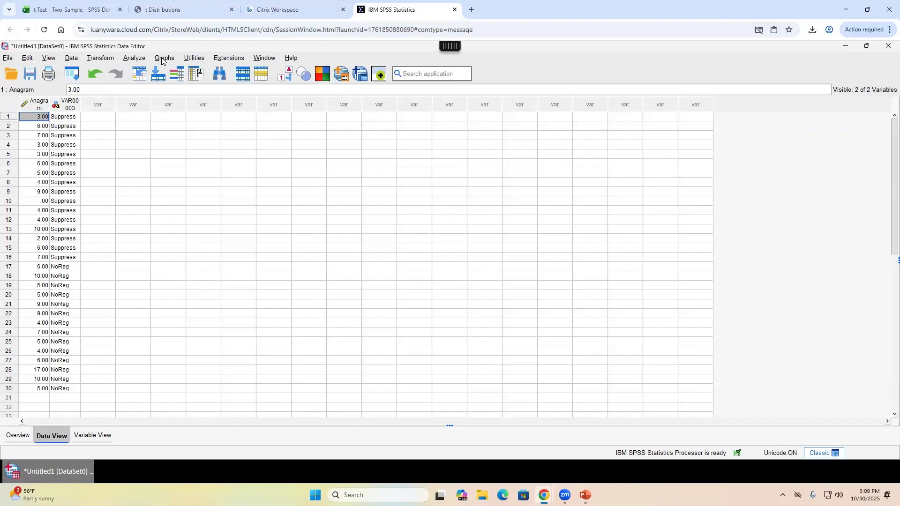
- Open Analyze > Compare Means and Proportions > Independent-Samples T Test and reposition the dialog
click(126, 60)
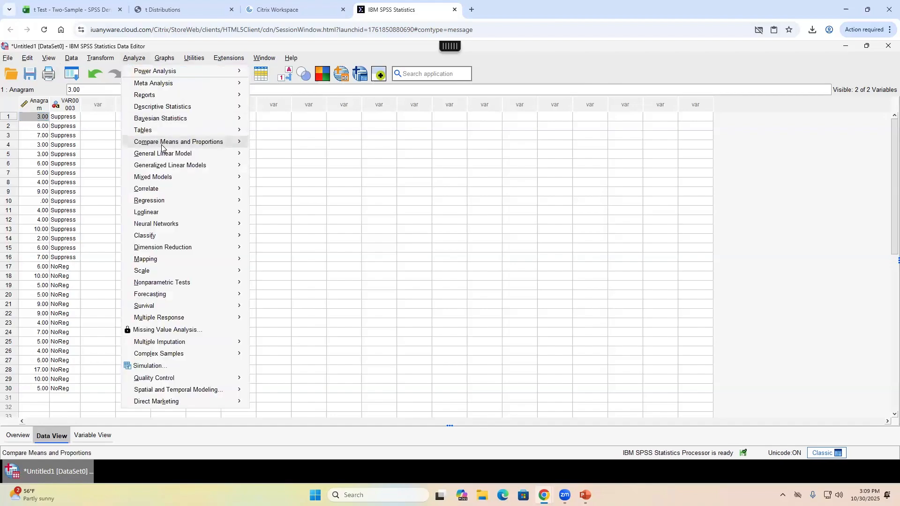
mouse_move(162, 145)
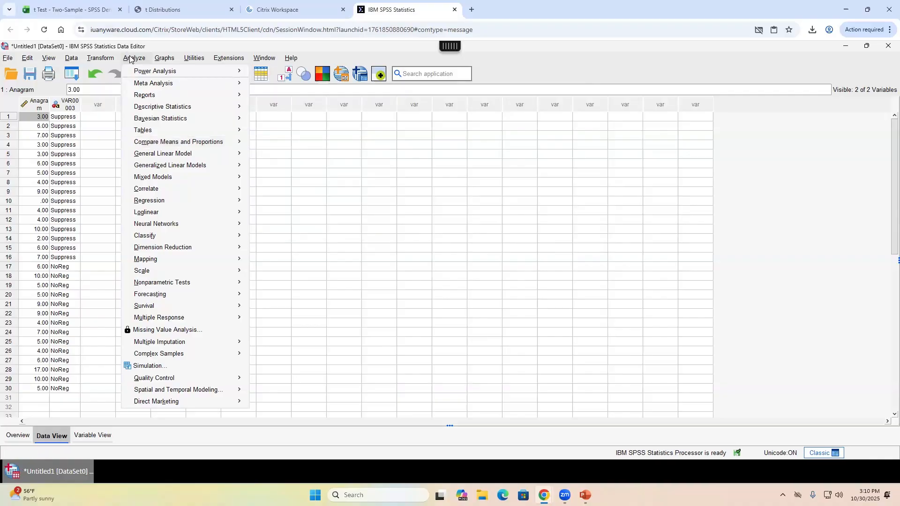
mouse_move(187, 141)
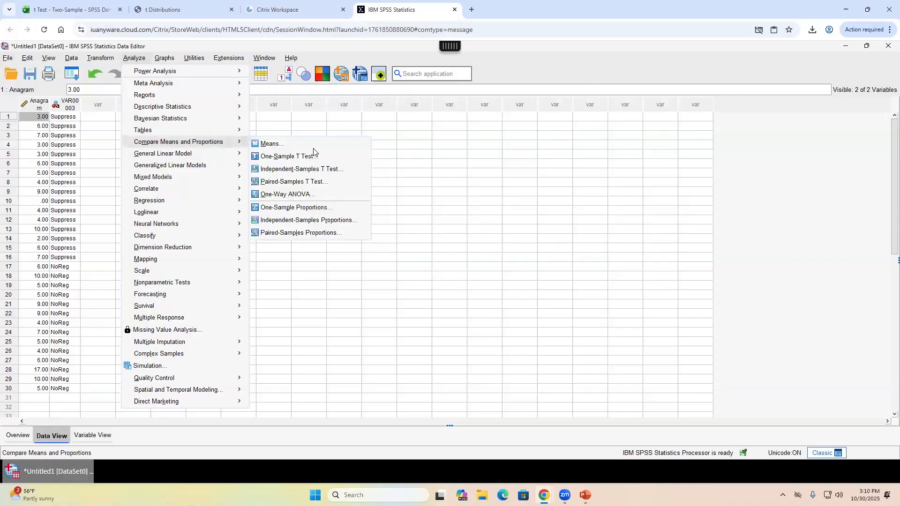
click(343, 172)
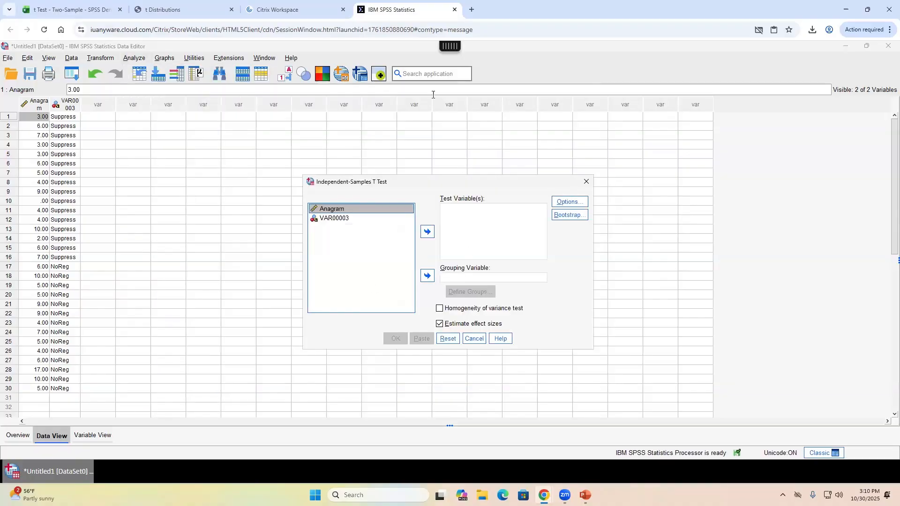
drag(441, 181, 422, 167)
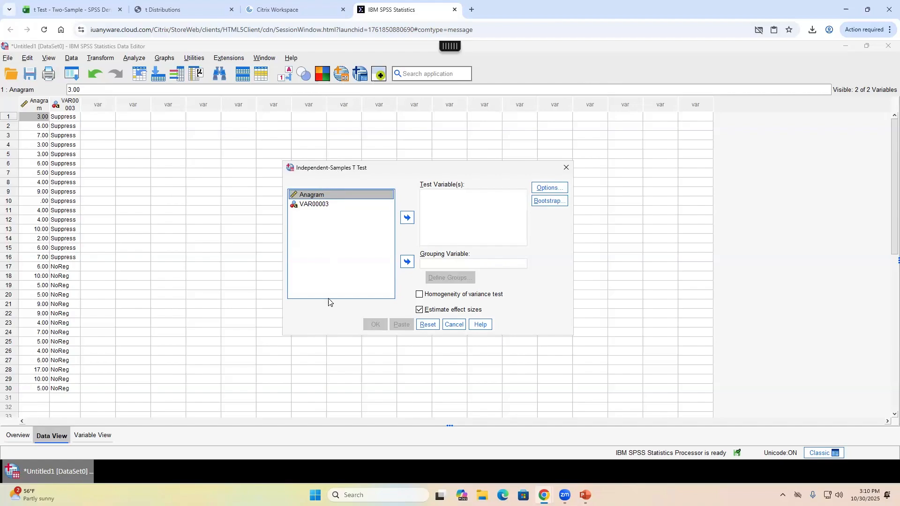
- Close the t test dialog and rename VAR00003 to Group in Variable View
click(566, 168)
click(68, 106)
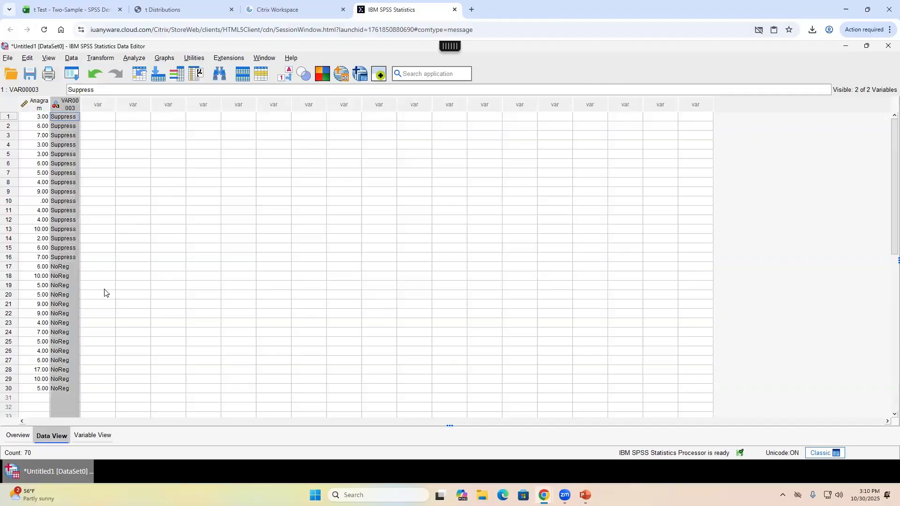
click(65, 117)
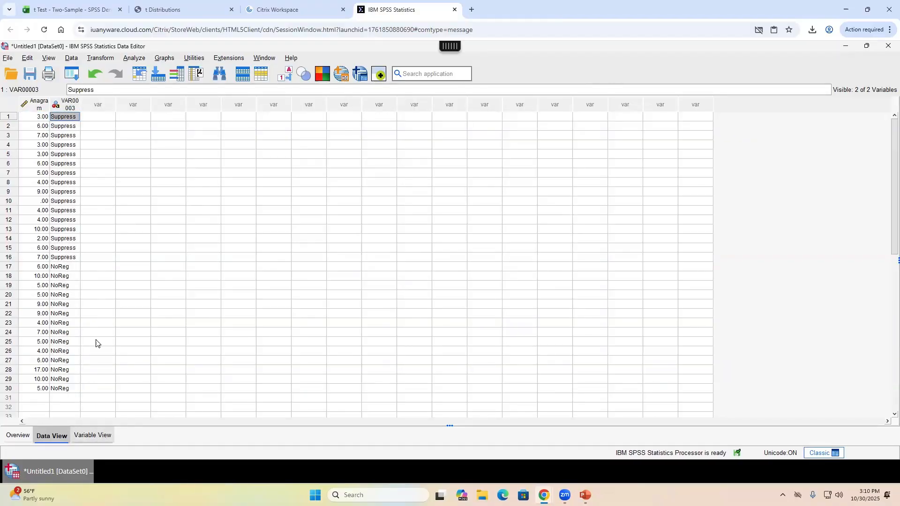
key(ctrl+t)
click(35, 107)
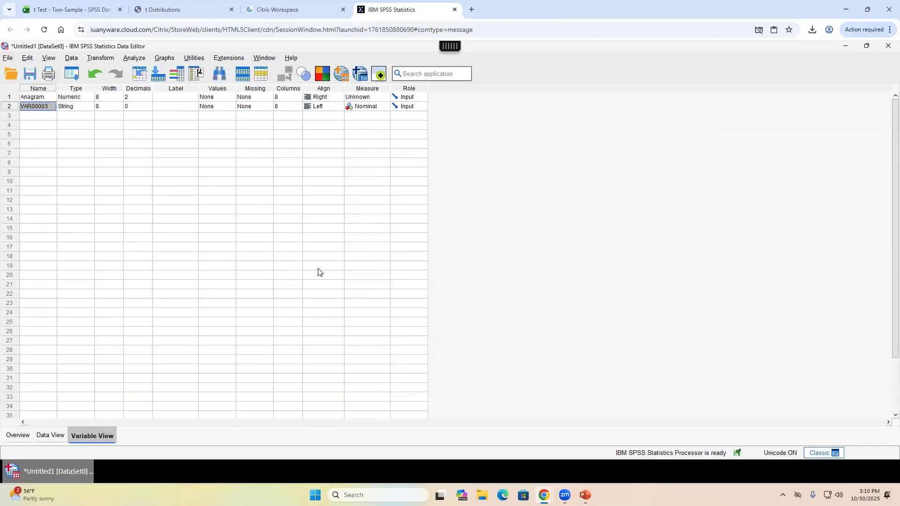
text(Group)
click(50, 436)
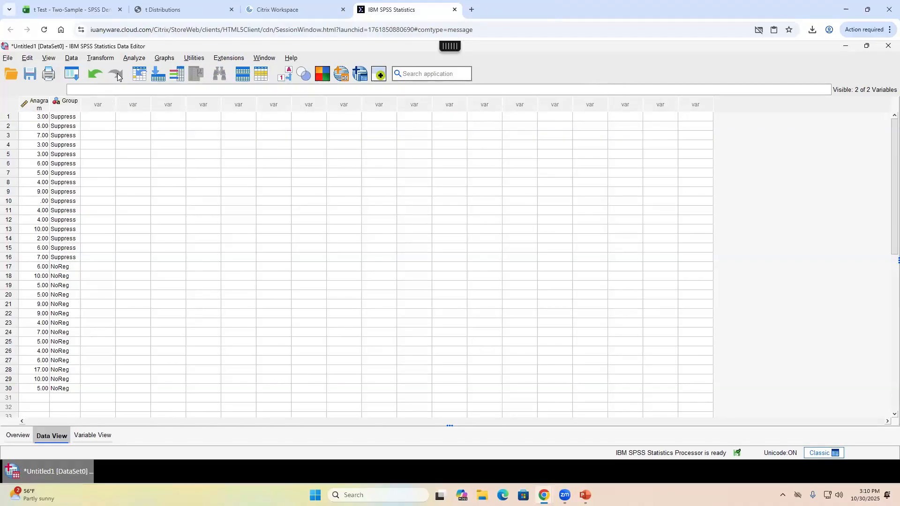
- Reopen the Independent-Samples T Test dialog, where Group is rejected as a string test variable
click(133, 59)
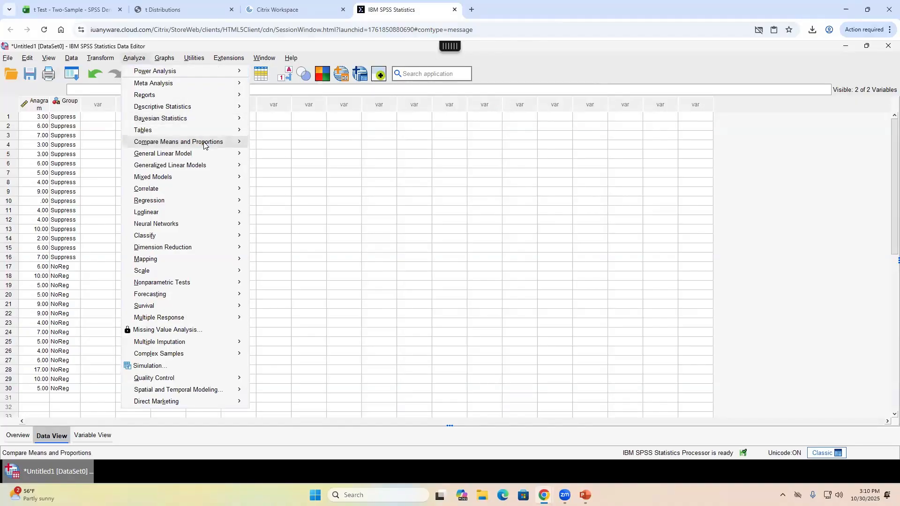
mouse_move(203, 143)
click(355, 174)
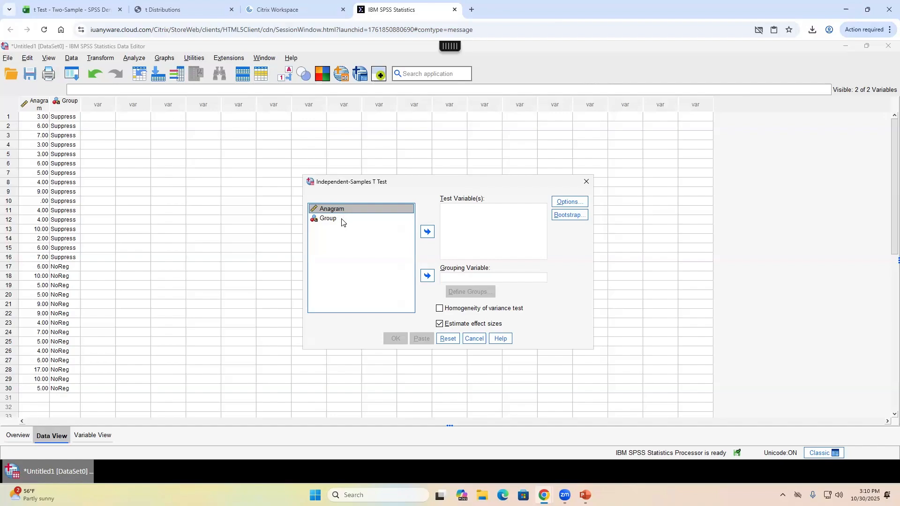
click(342, 219)
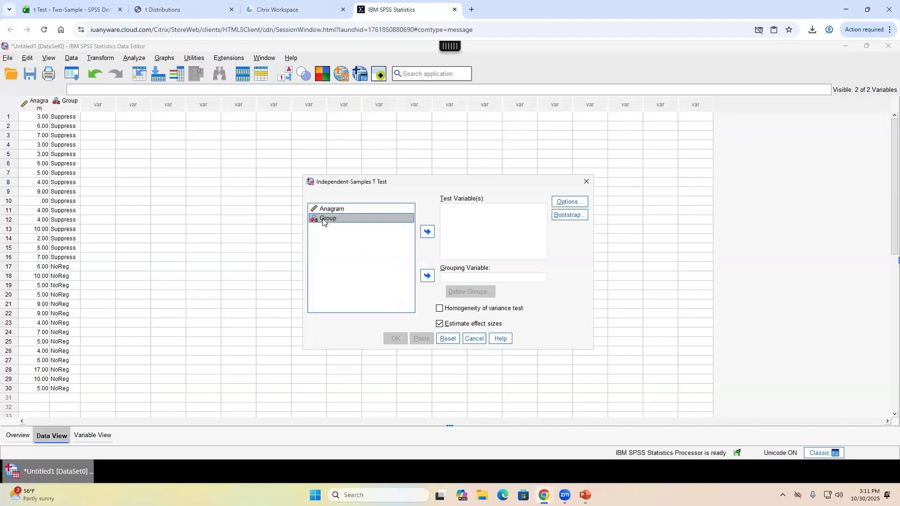
click(427, 232)
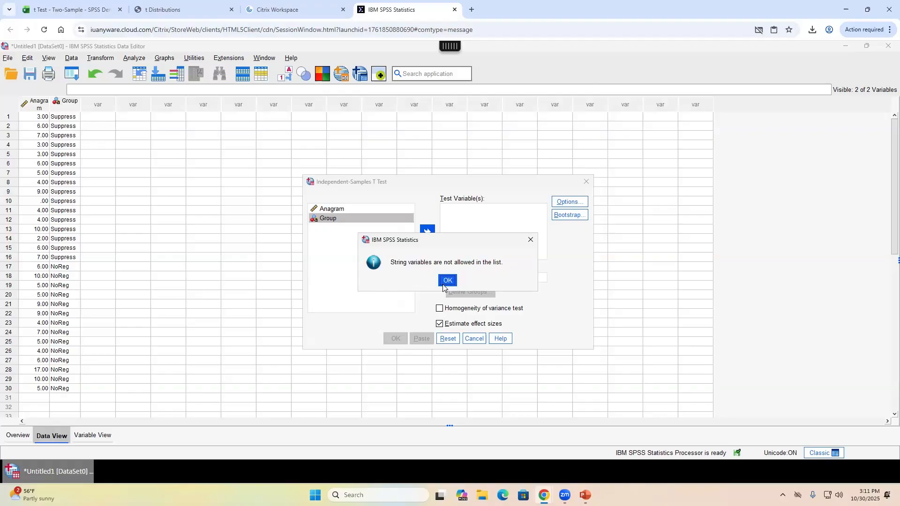
click(442, 281)
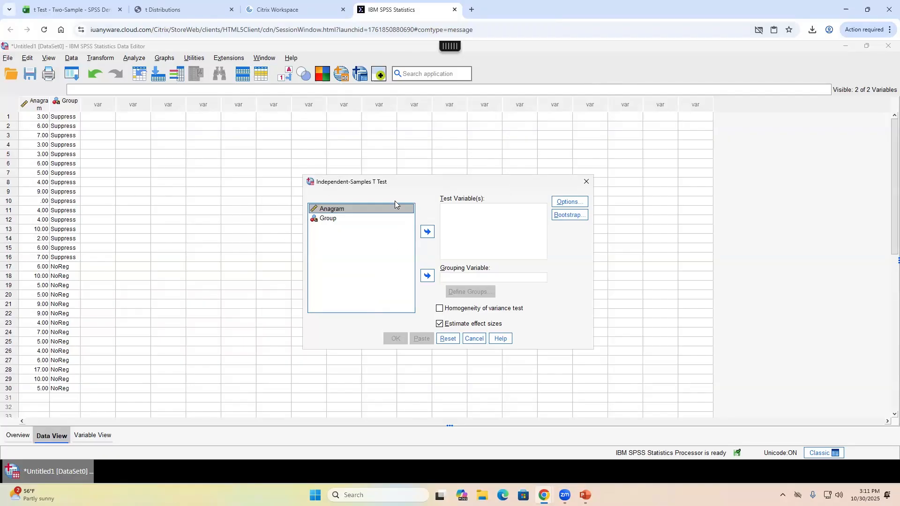
- Assign Anagram as the test variable and Group as the grouping variable
click(427, 231)
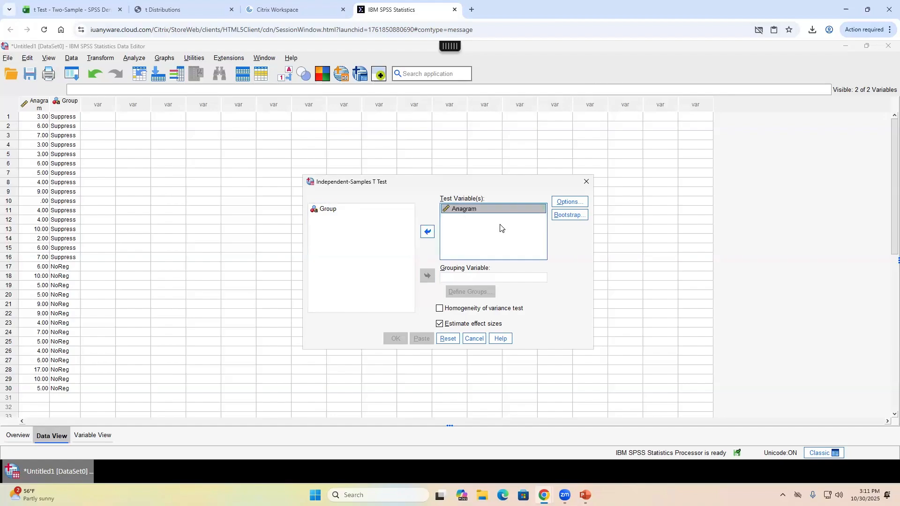
click(322, 209)
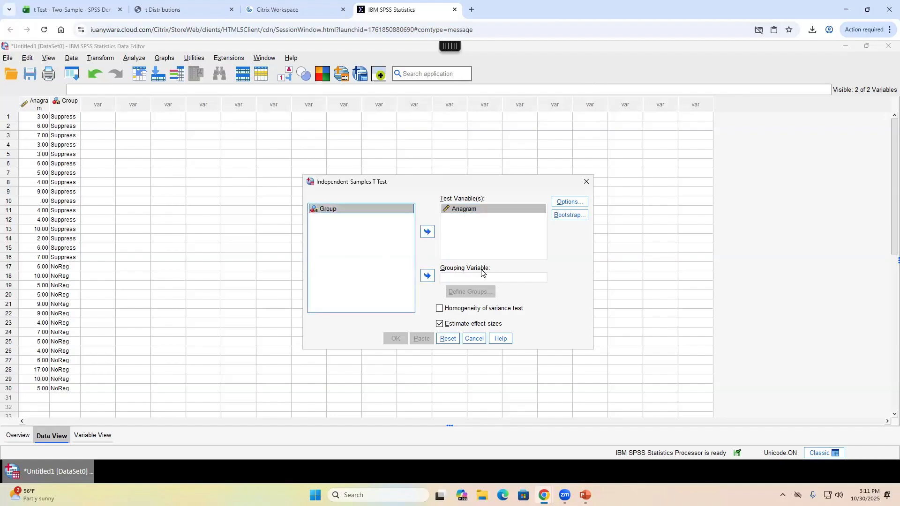
click(427, 275)
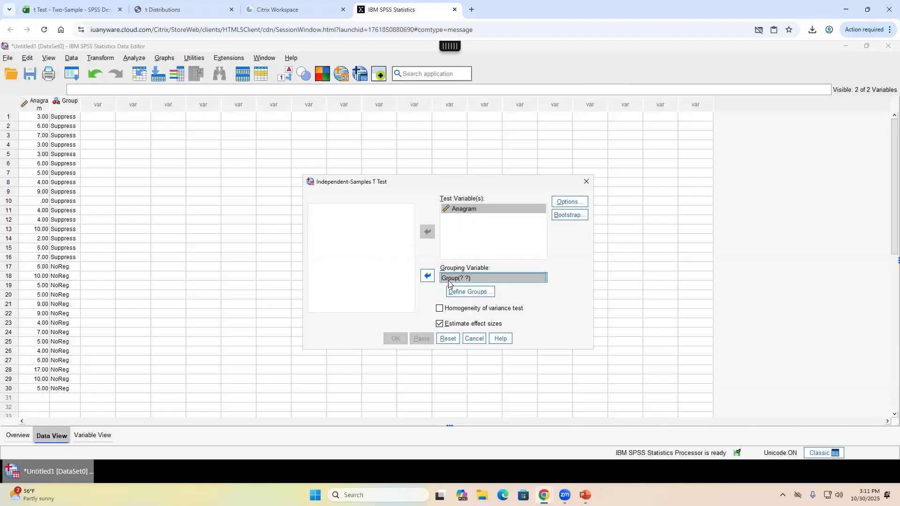
click(477, 281)
- Define the groups as 'Supress' for Group 1 and 'NoReg' for Group 2
click(489, 292)
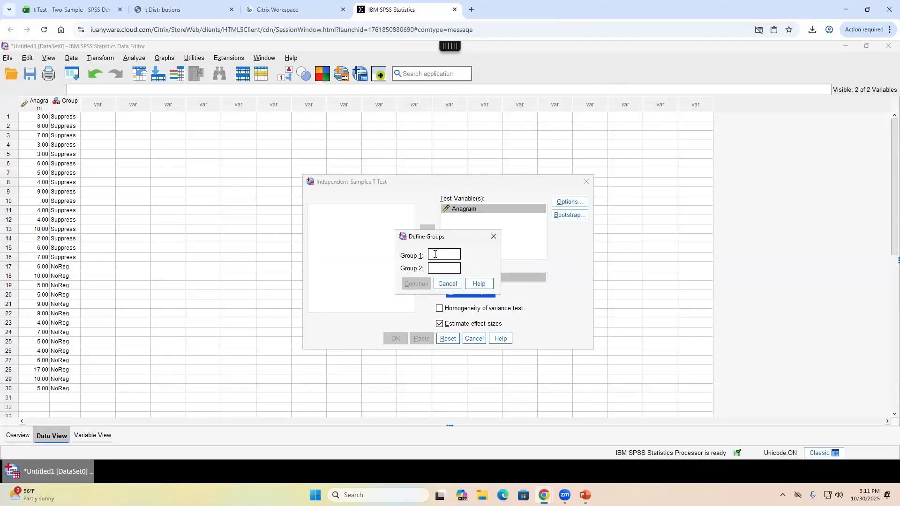
text(Supress)
click(448, 269)
text(NoReg)
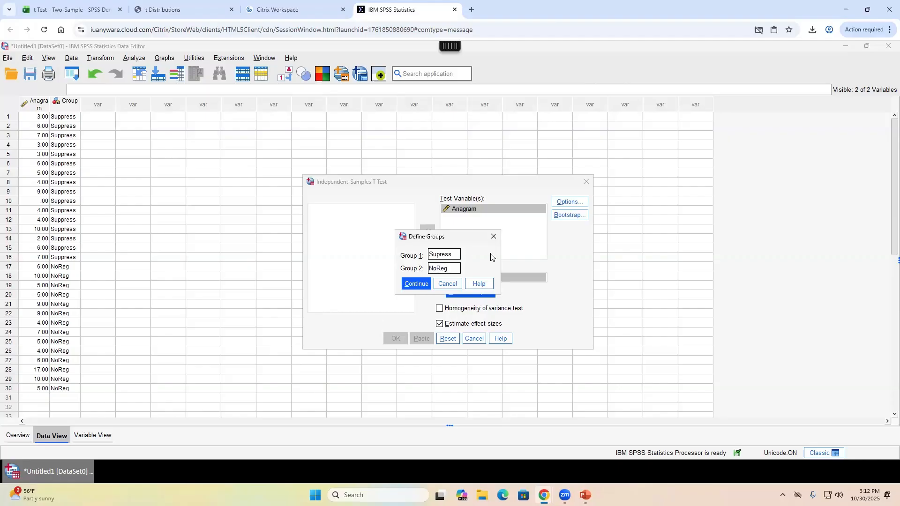
click(417, 284)
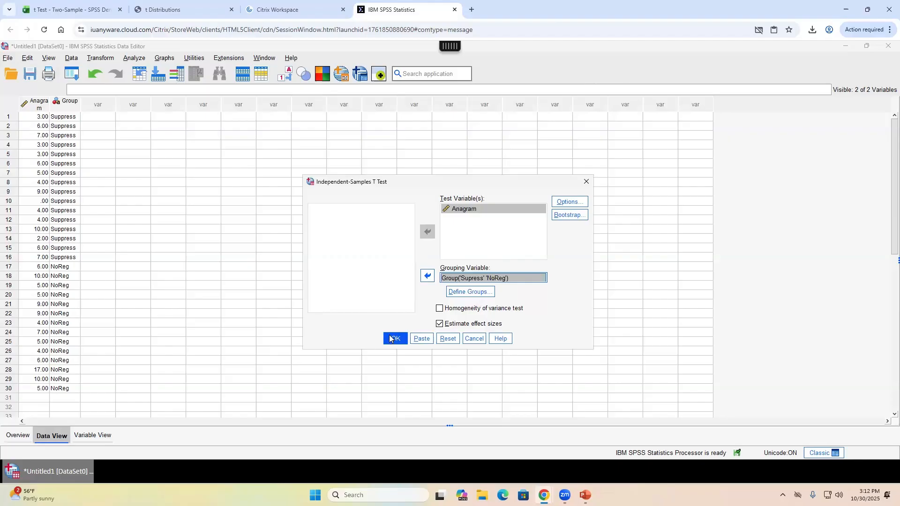
- Run the t-test, find the Supress group empty in the output, and close it unsaved
click(390, 339)
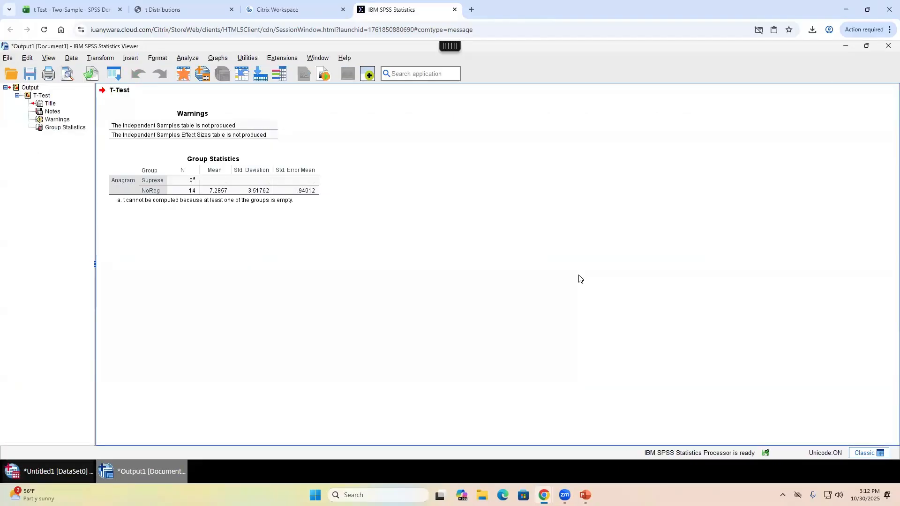
click(189, 184)
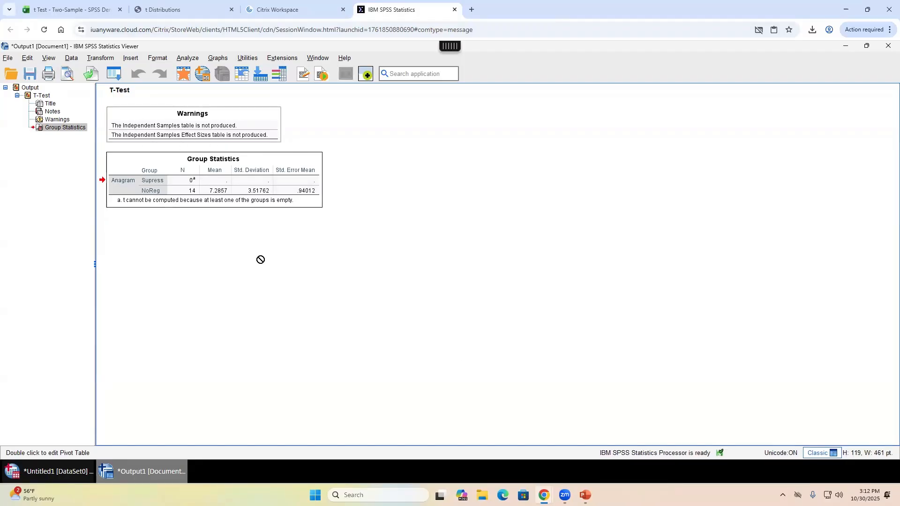
click(405, 321)
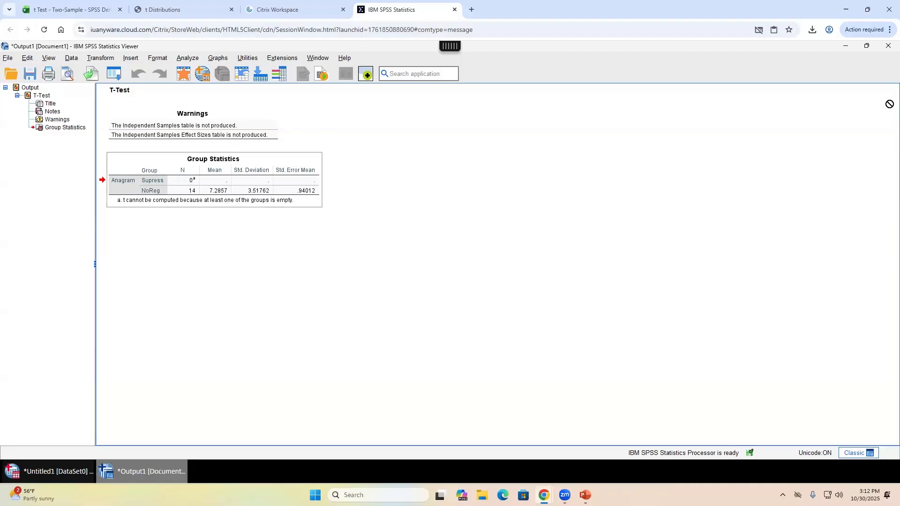
click(887, 47)
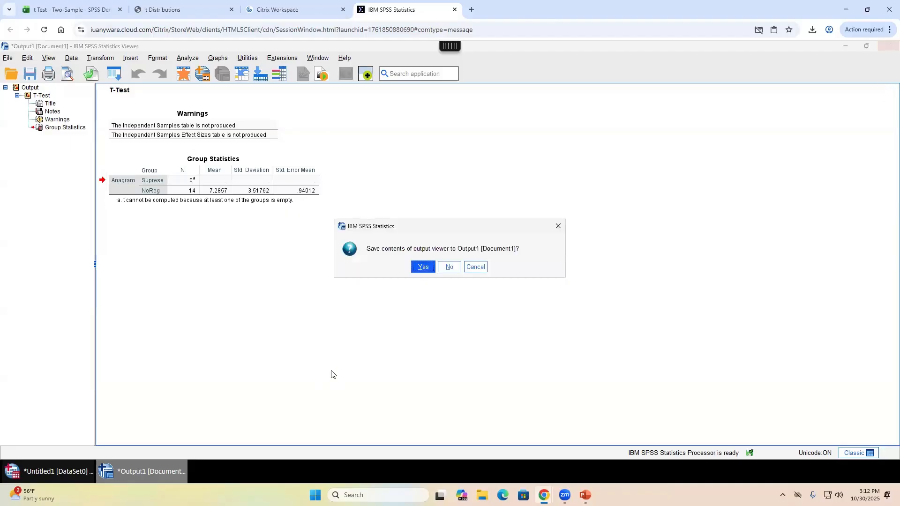
click(450, 265)
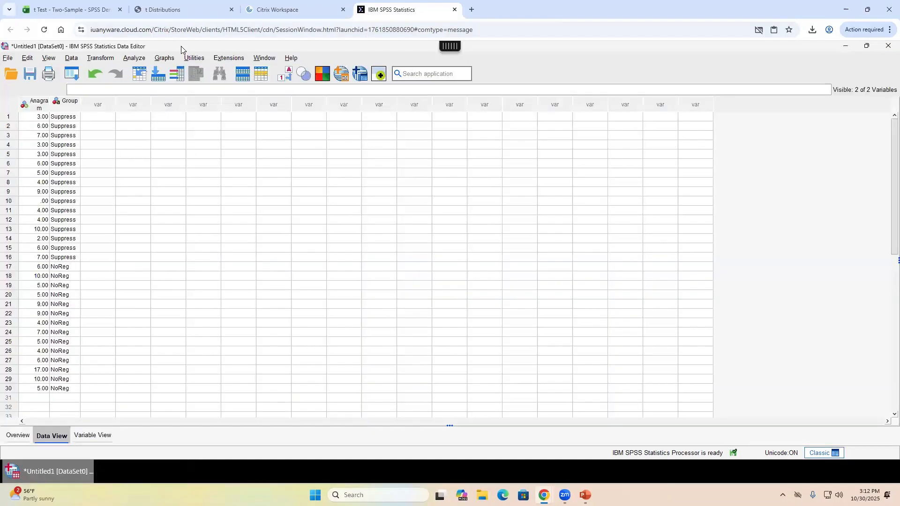
- Correct Group 1 to 'Suppress' and rerun the t-test, giving t = -2.098, df 28, p = .045
click(134, 58)
mouse_move(157, 108)
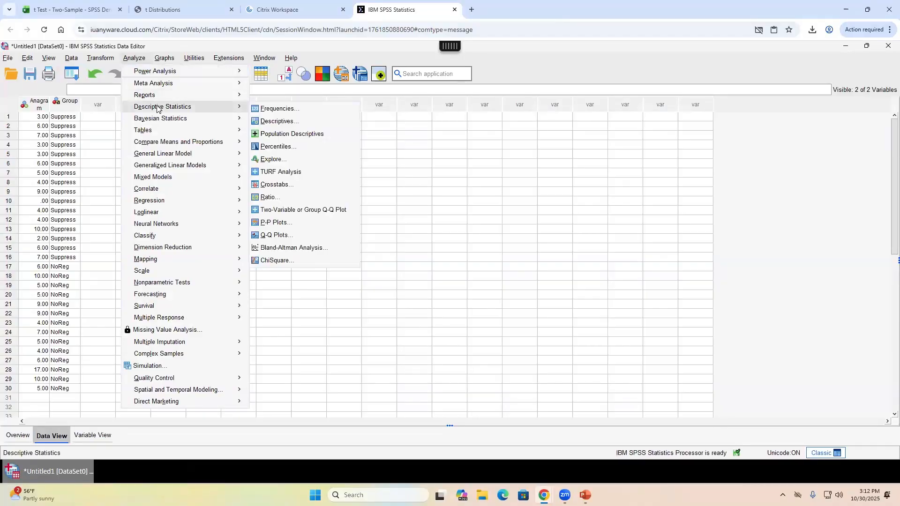
mouse_move(166, 142)
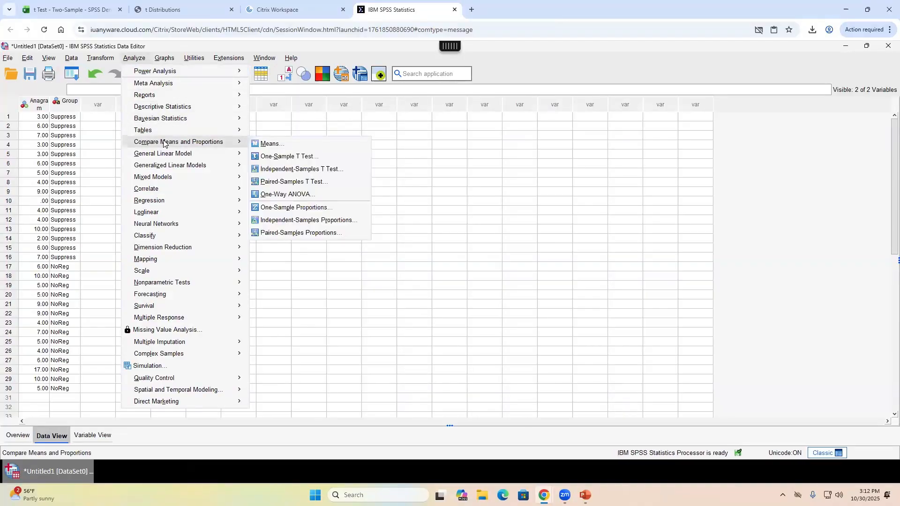
click(345, 173)
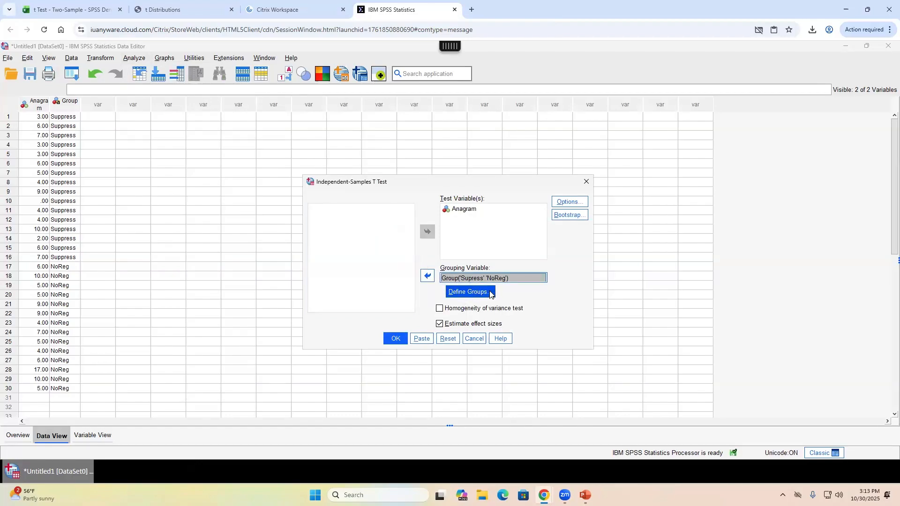
click(491, 294)
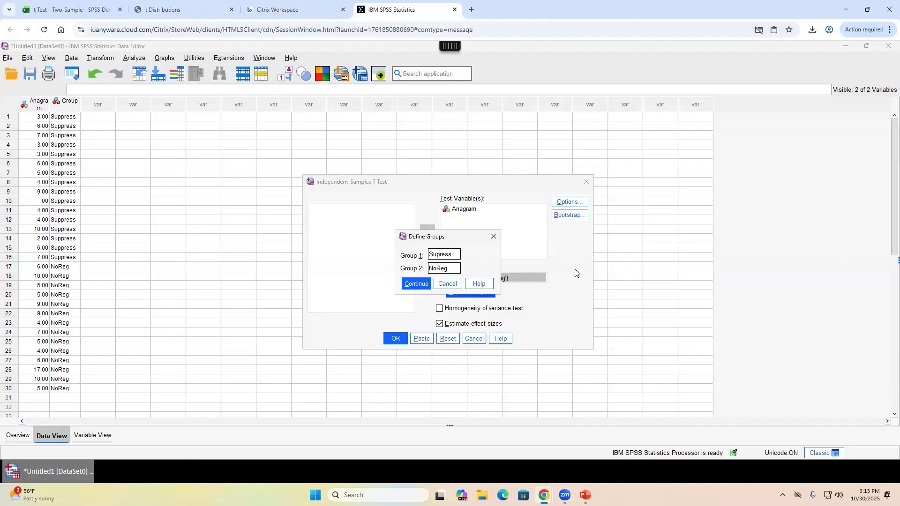
text(p)
click(416, 283)
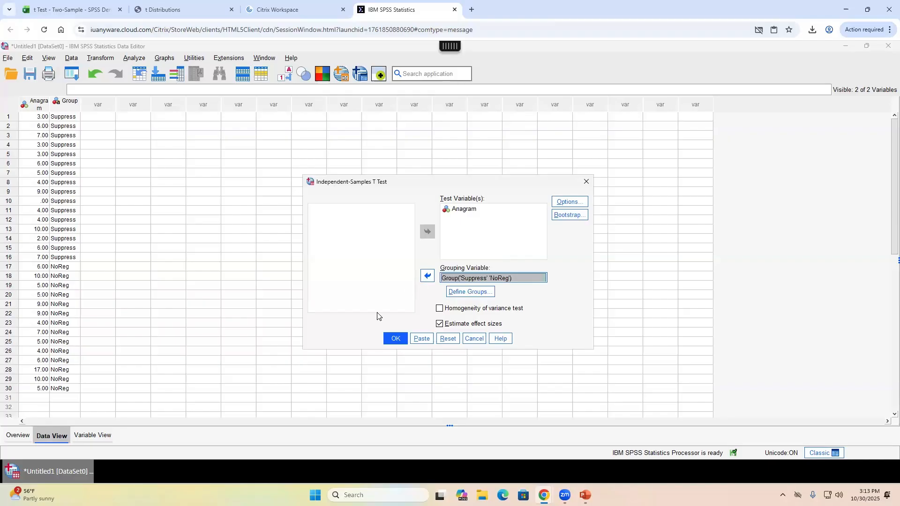
click(390, 341)
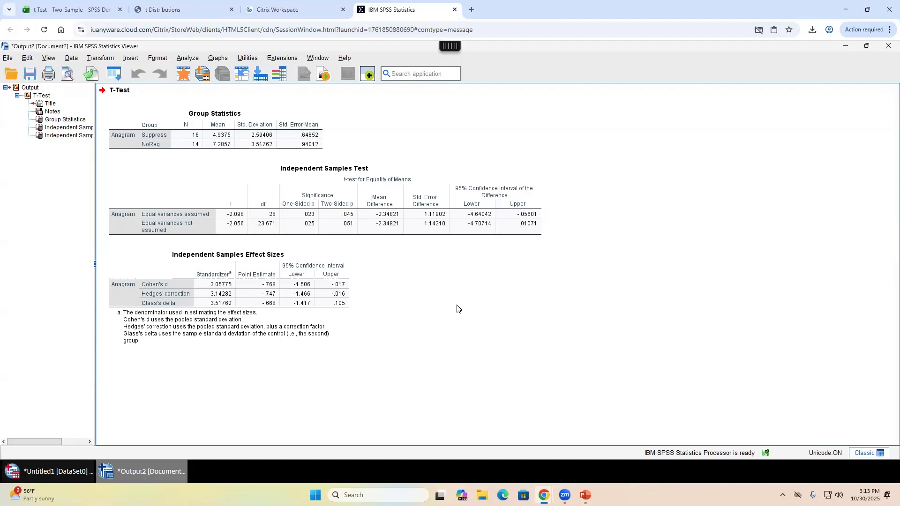
- Inspect the Group Statistics and Independent Samples Test tables for t, df and significance
click(212, 149)
click(249, 224)
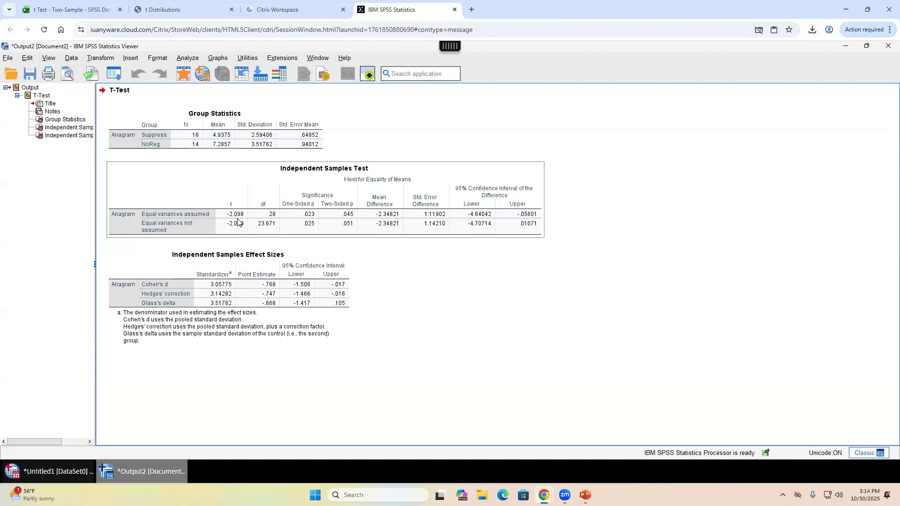
click(237, 121)
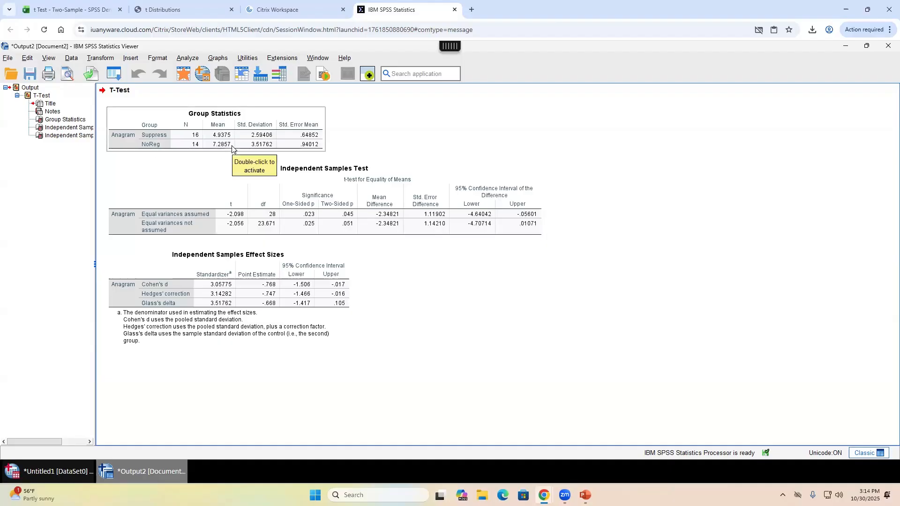
- Discard the previous output and return to the t-test's Define Groups settings
click(886, 50)
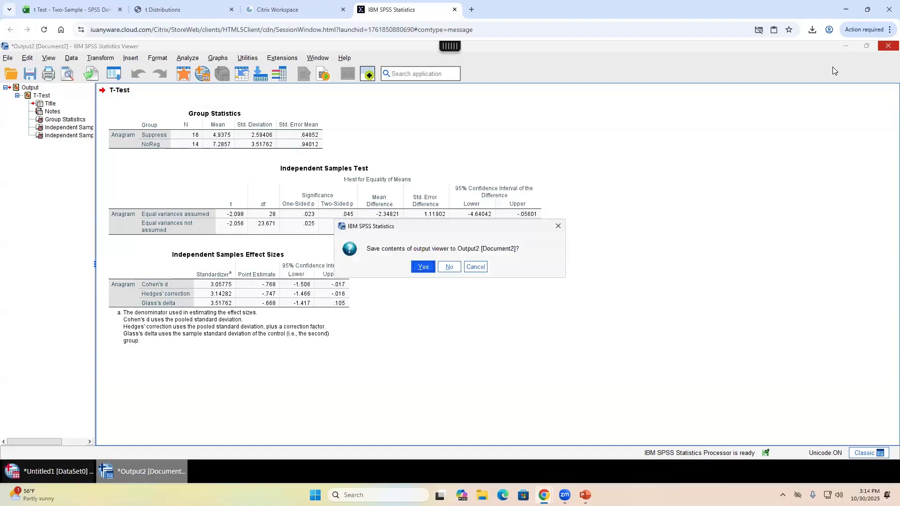
click(449, 267)
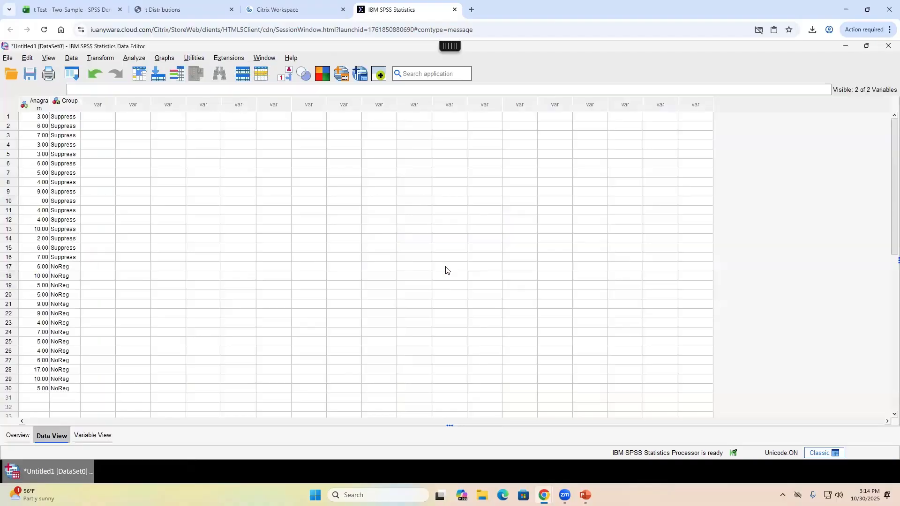
click(144, 60)
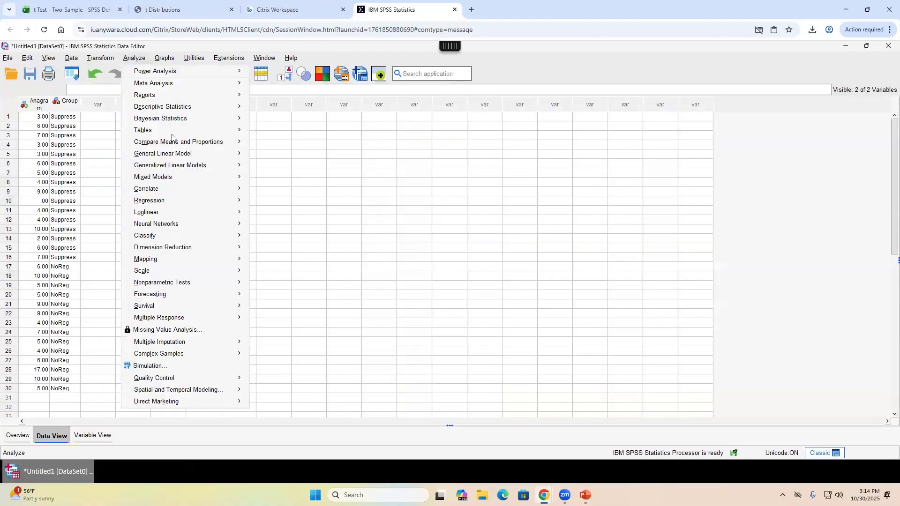
mouse_move(185, 142)
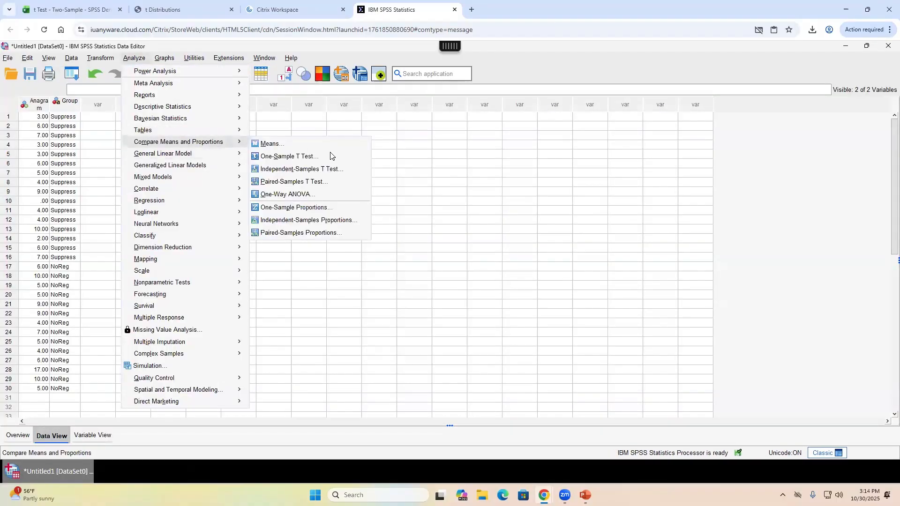
click(361, 170)
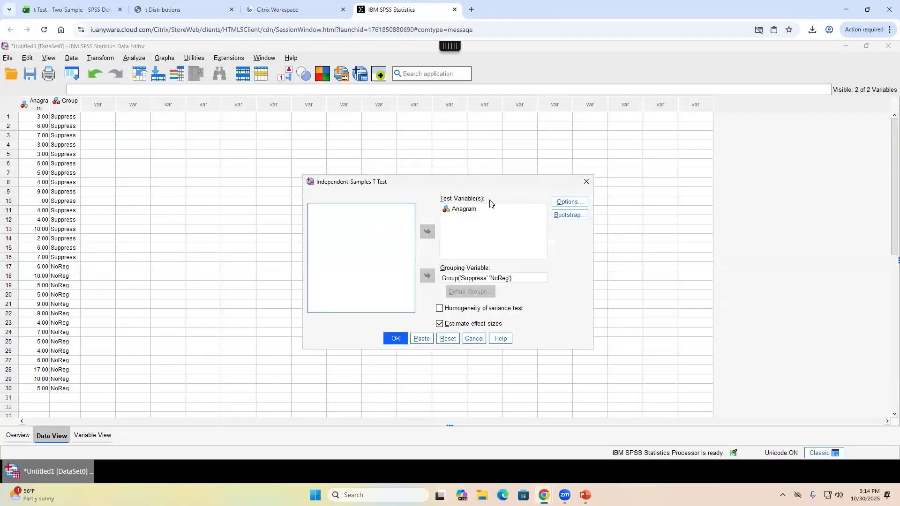
click(484, 281)
click(481, 291)
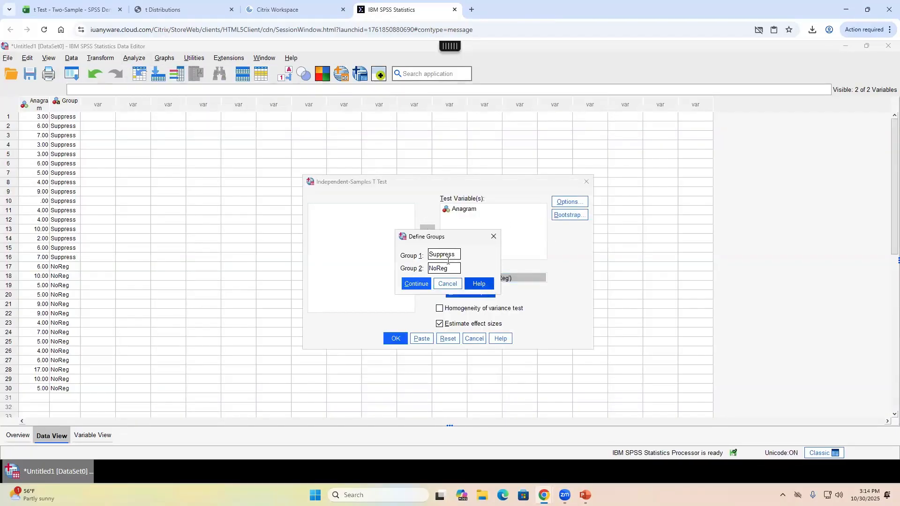
- Swap the groups to NoReg as Group 1 and Suppress as Group 2, then rerun the test
drag(457, 252, 420, 258)
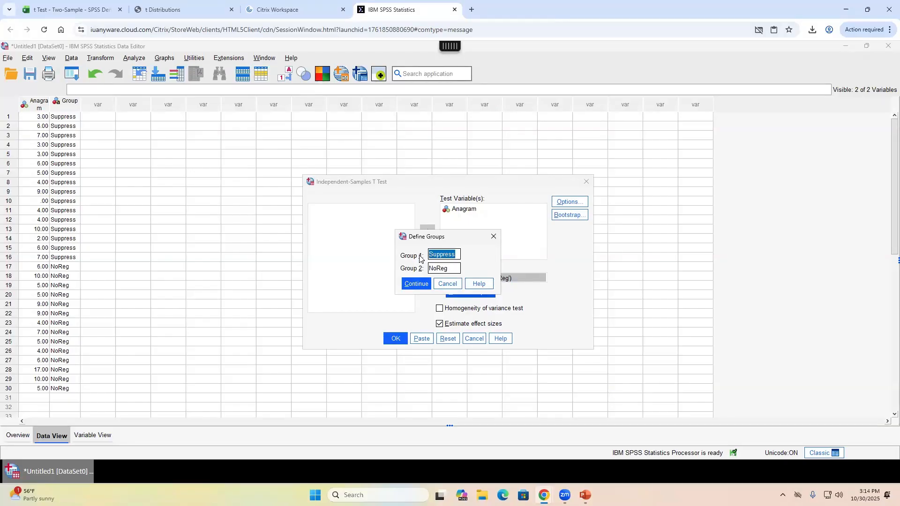
key(BackSpace)
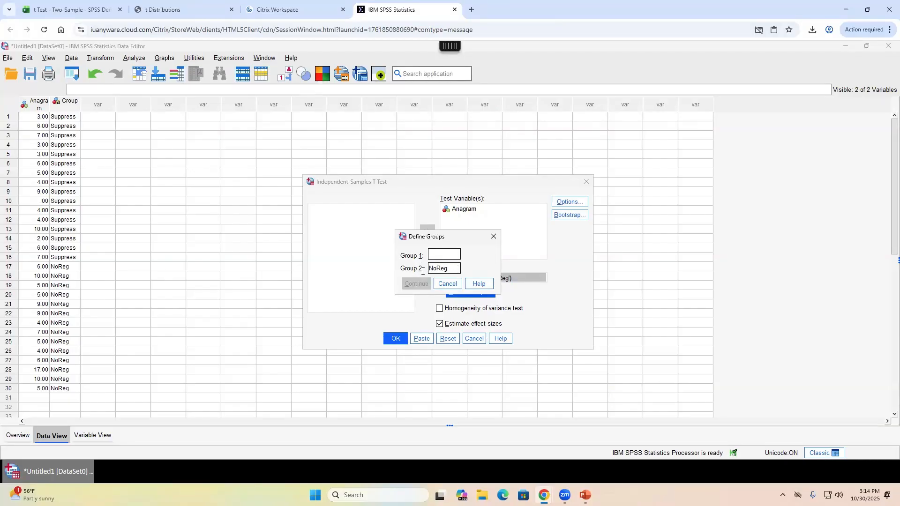
drag(423, 271, 448, 268)
text(Suppress)
click(438, 253)
text(No)
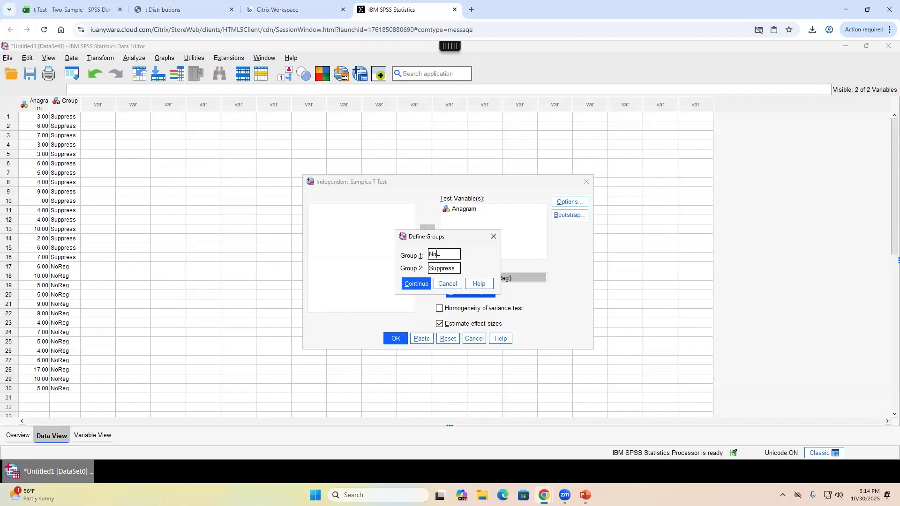
text(Re\\)
key(BackSpace)
key(BackSpace)
key(BackSpace)
key(BackSpace)
text(Reg)
click(412, 284)
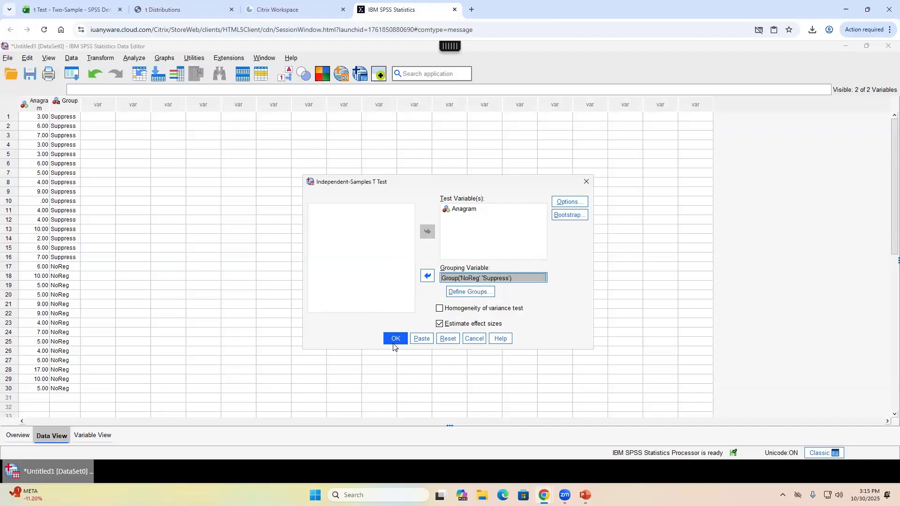
click(395, 339)
- Review the Independent Samples Test results (t = 2.098, df 28, p = .045) and return to SPSS
click(243, 219)
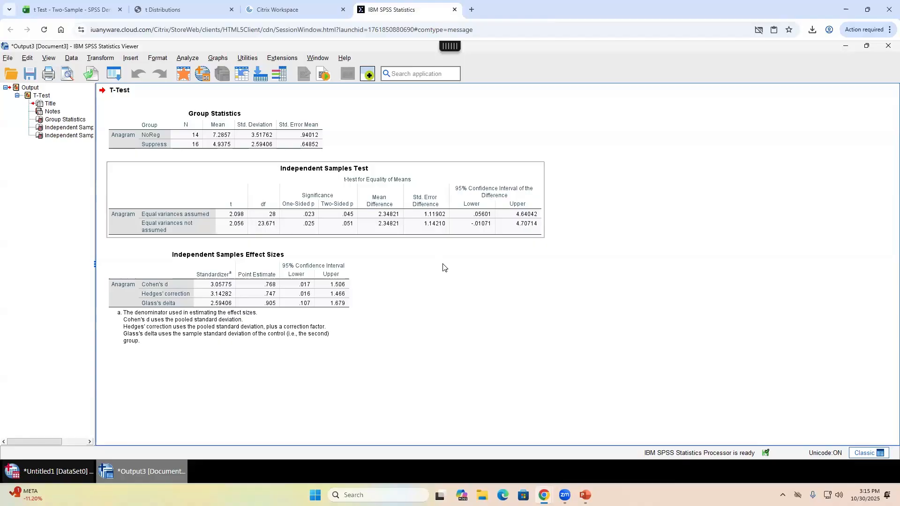
click(442, 266)
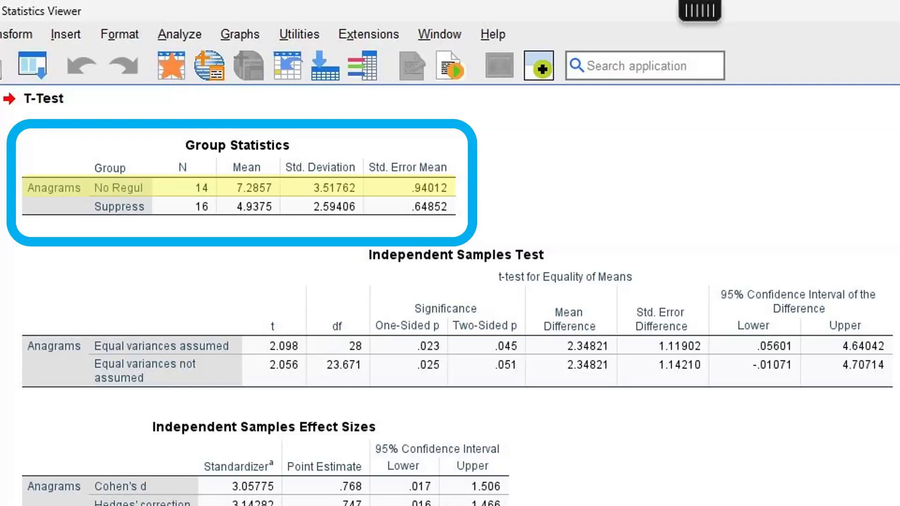
key(alt+Tab)
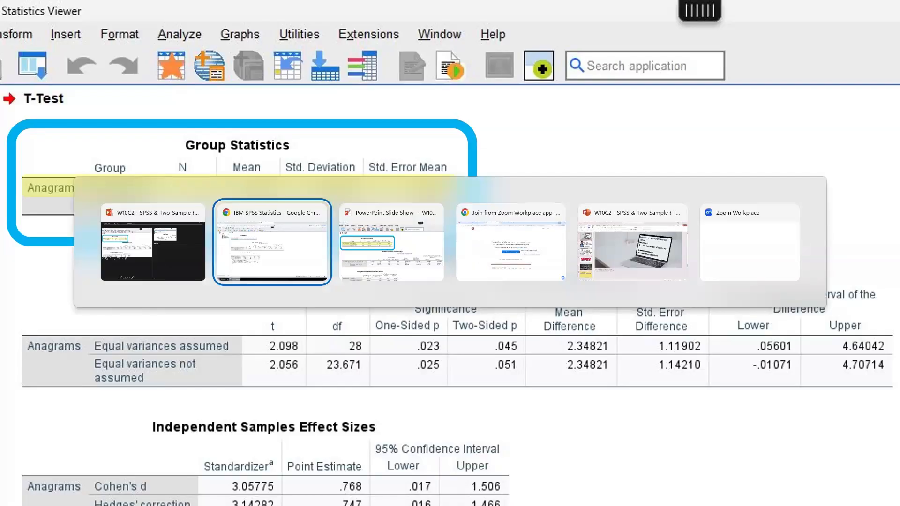
key(alt+Tab)
key(alt+Tab)
key(alt+Tab)
key(alt+Tab)
key(alt+Tab)
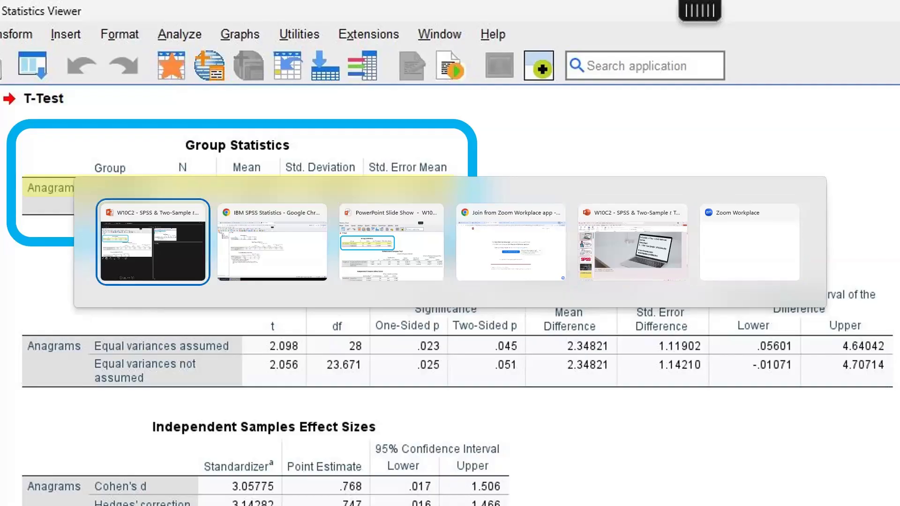
key(alt+Tab)
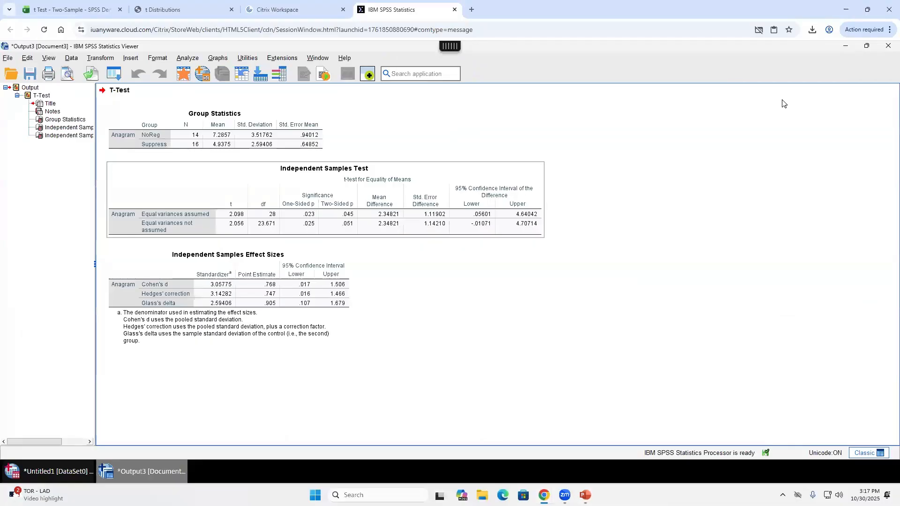
click(56, 471)
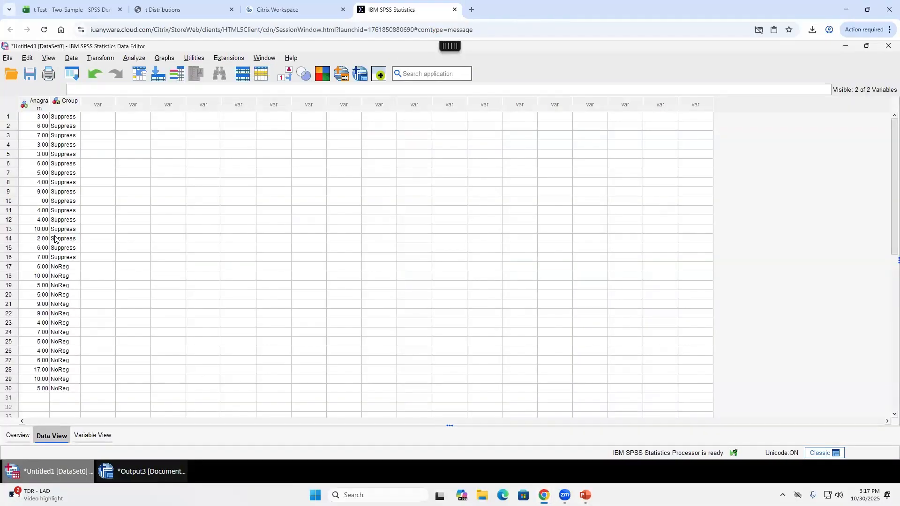
click(68, 258)
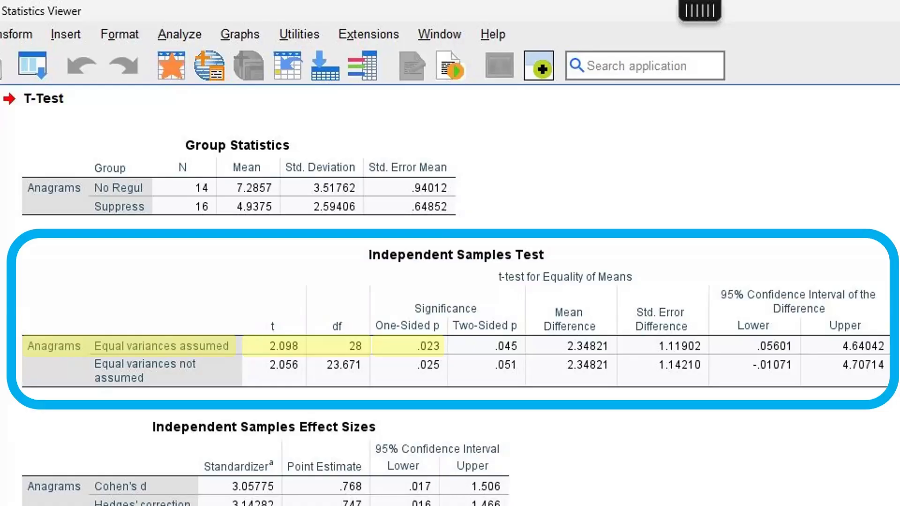
- Switch from the PowerPoint slide show to the Chrome window showing the SPSS data editor
key(alt+Tab)
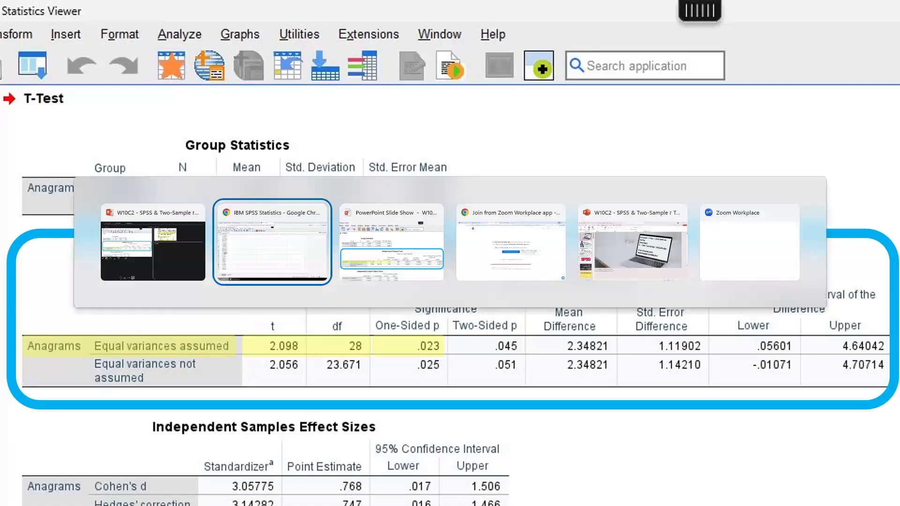
key(Tab)
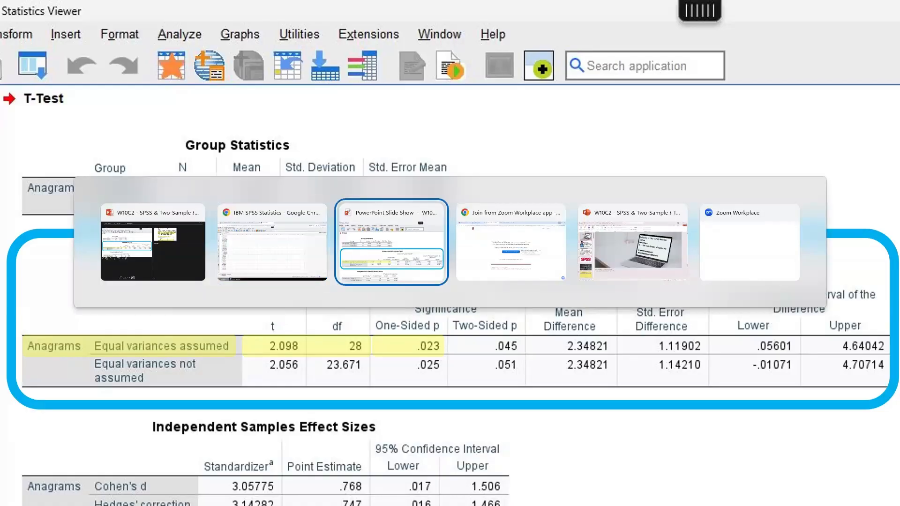
key(Tab)
key(Tab)
key(Tab)
key(Tab)
key(Tab)
key(Tab)
key(Tab)
key(Tab)
key(Tab)
key(Tab)
key(Tab)
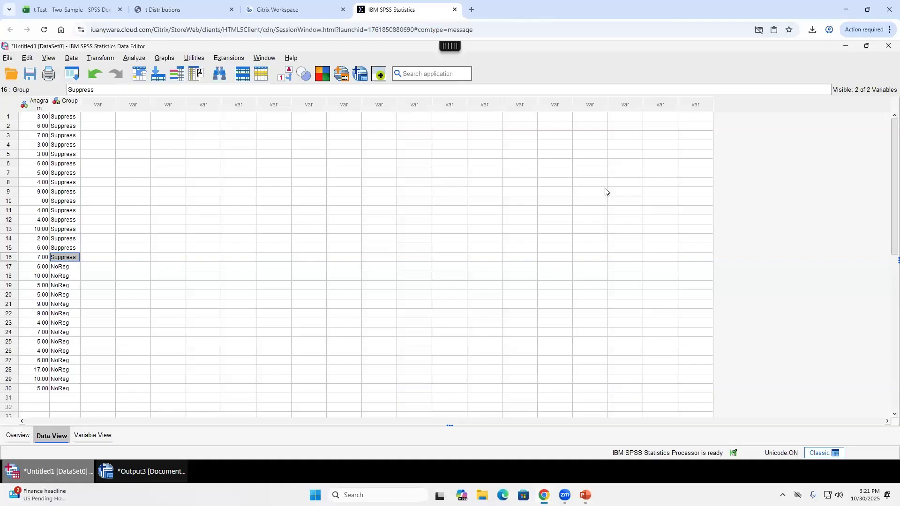
- Enter the t value 2.10 in N21, read from the SPSS T-Test output
click(52, 10)
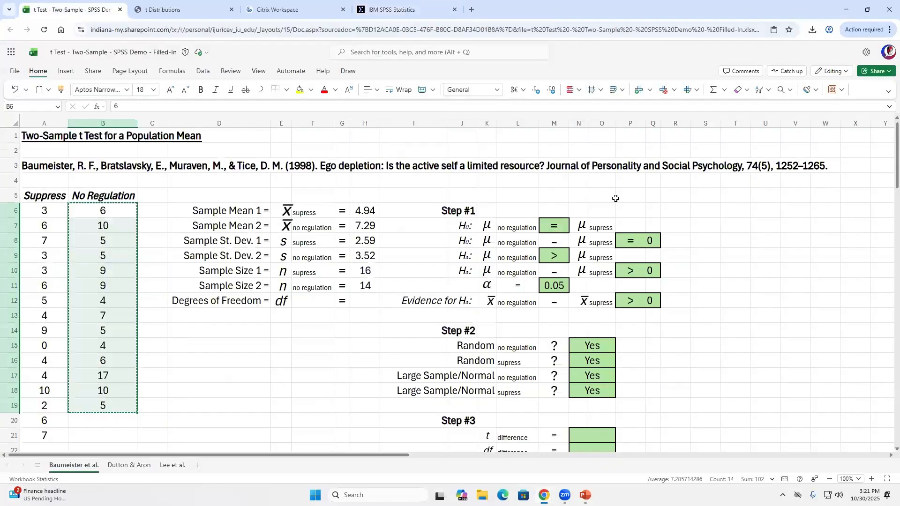
scroll(631, 289, down, 5)
scroll(639, 295, up, 5)
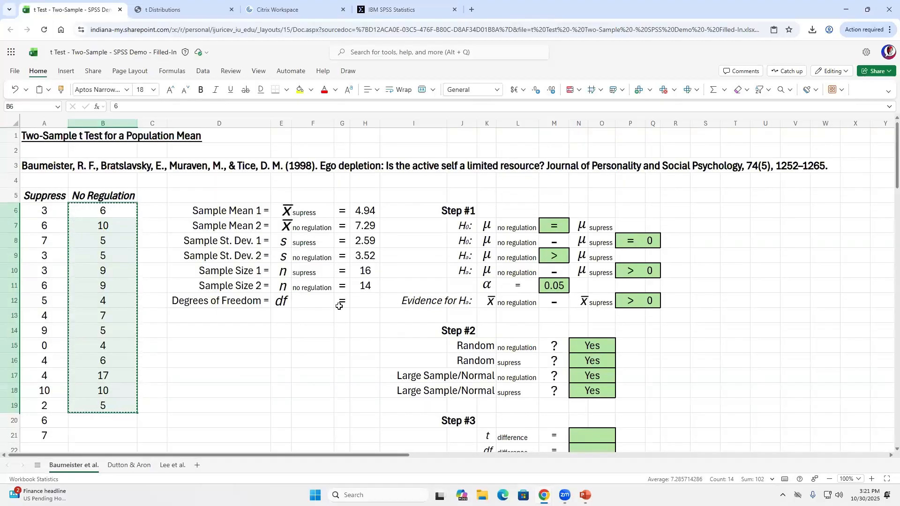
scroll(340, 304, down, 3)
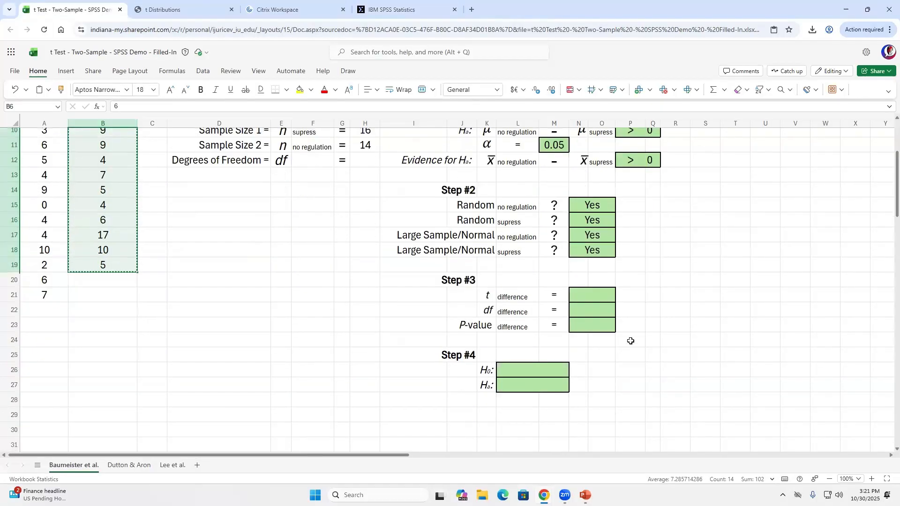
click(599, 295)
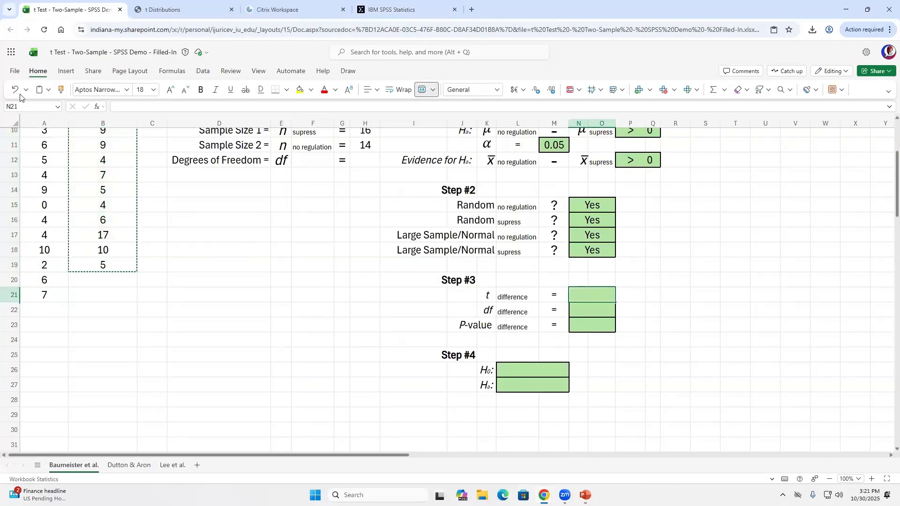
click(383, 14)
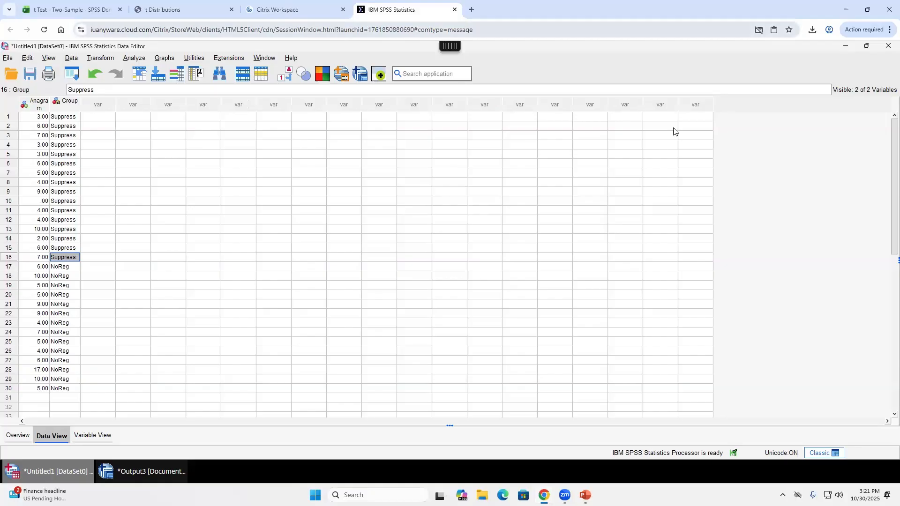
click(140, 472)
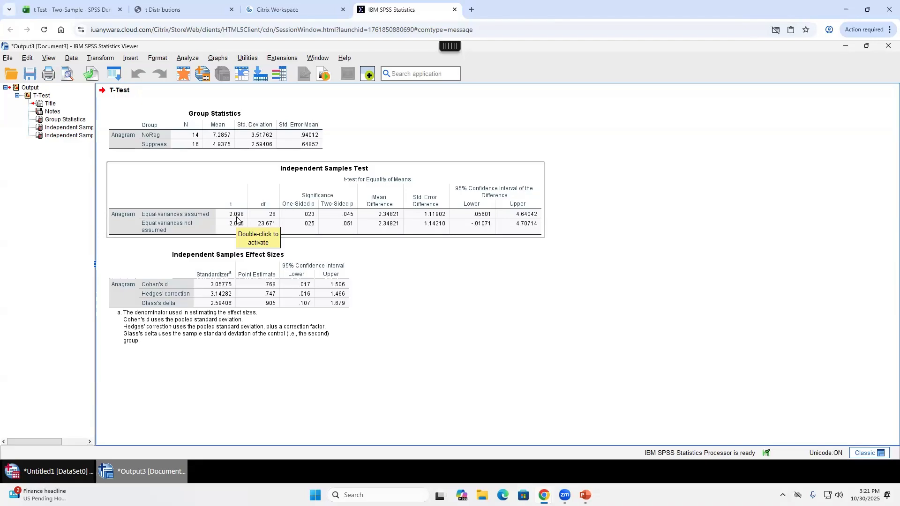
click(71, 9)
text(2.10)
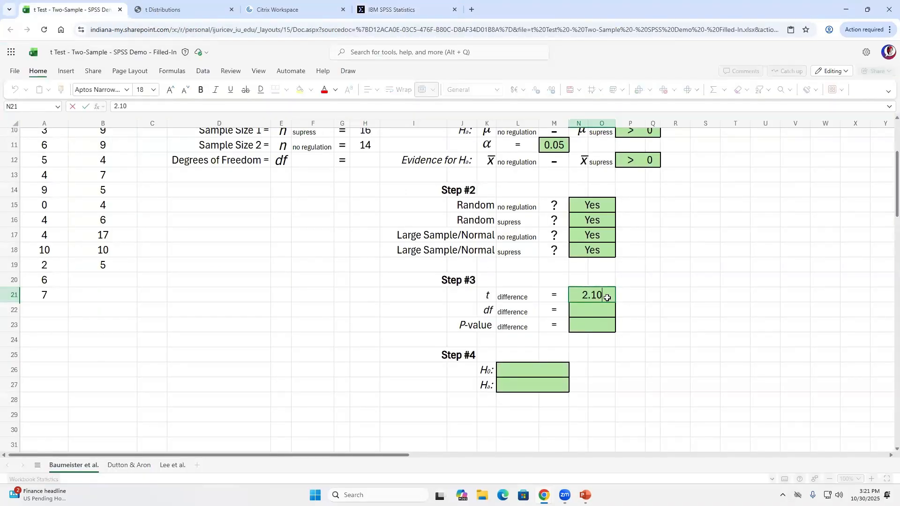
key(Return)
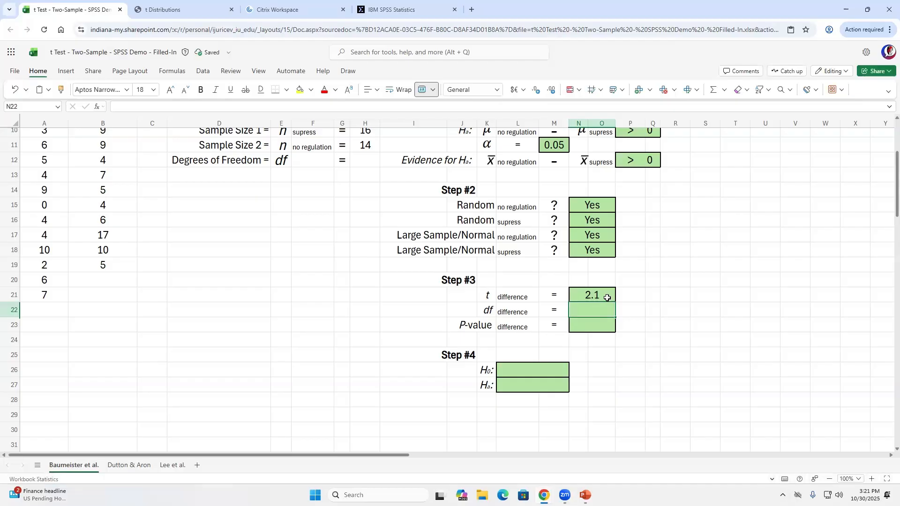
- Copy df 28 into N22 and P-value 0.023 into N23 from the SPSS output
click(404, 9)
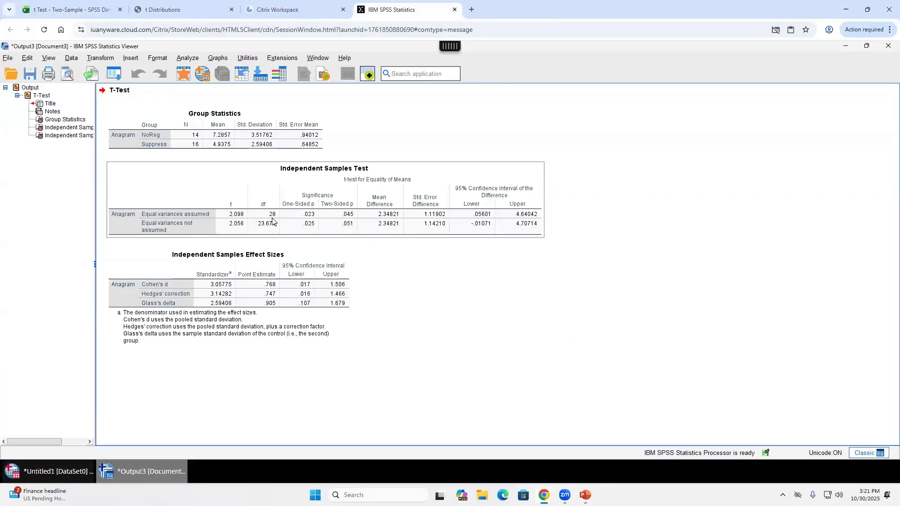
click(97, 10)
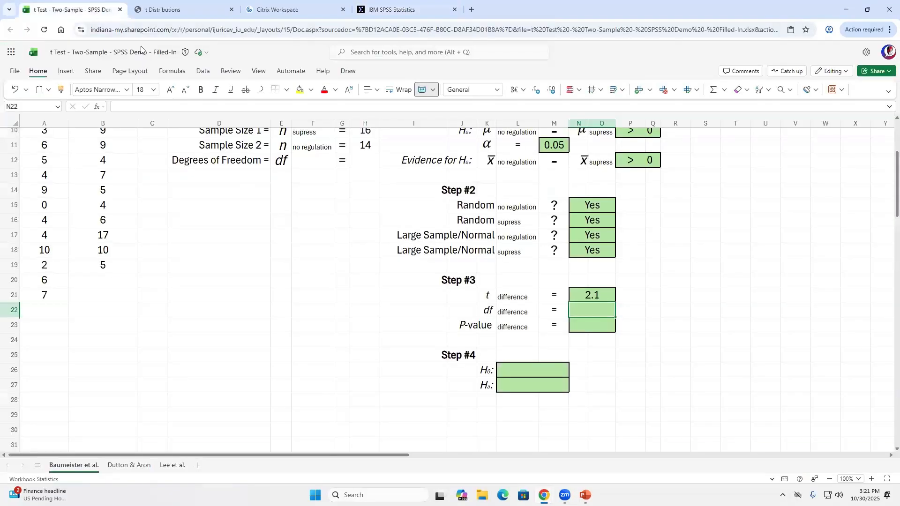
text(28)
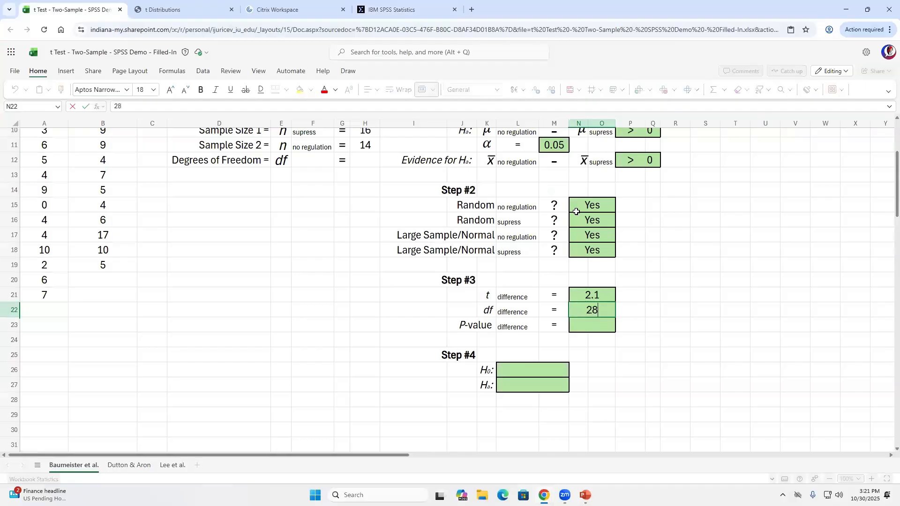
key(Return)
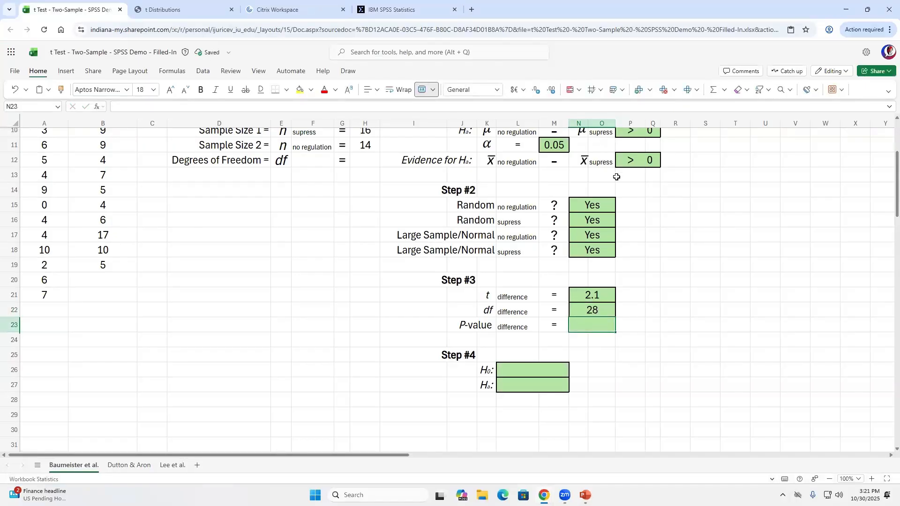
click(402, 9)
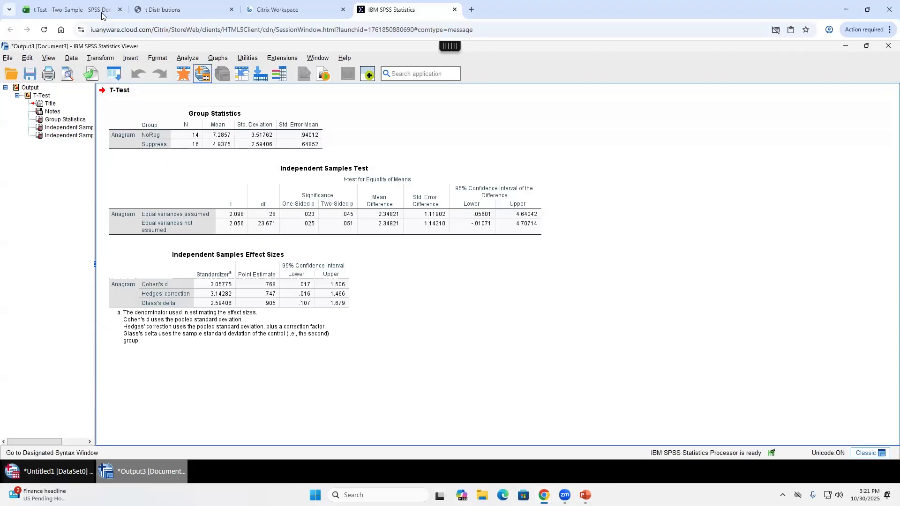
click(71, 9)
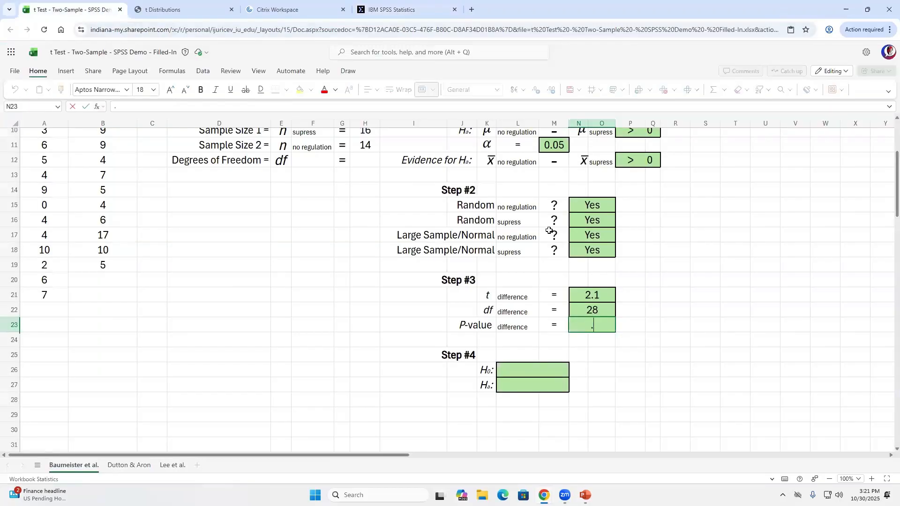
text(0.023)
key(Return)
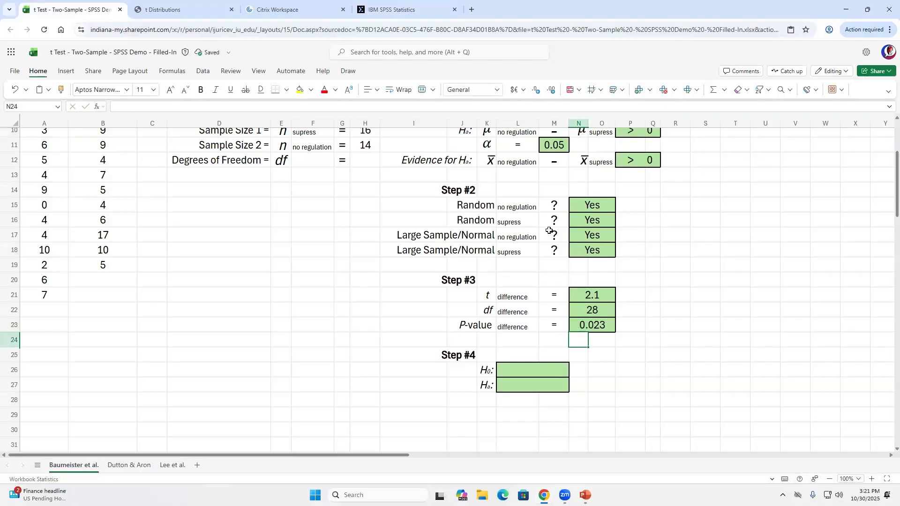
key(Down)
key(Down)
key(Left)
scroll(701, 254, up, 1)
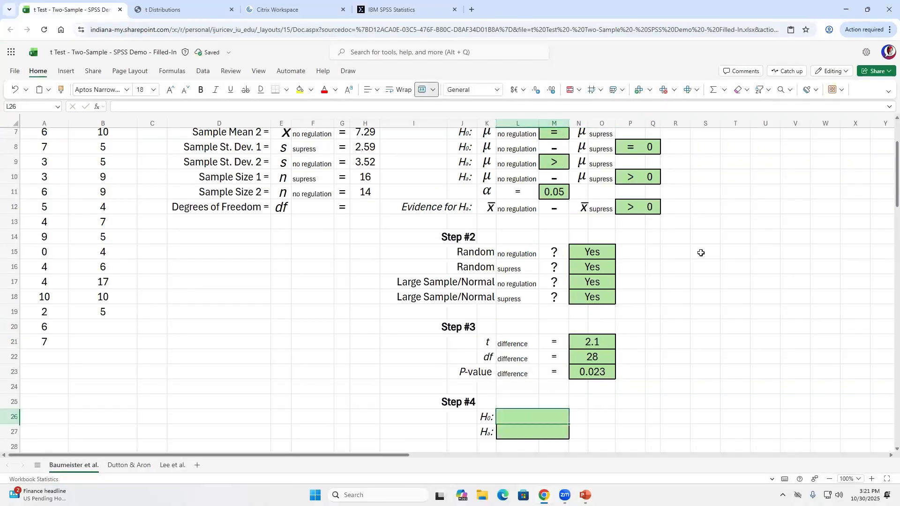
scroll(551, 406, down, 1)
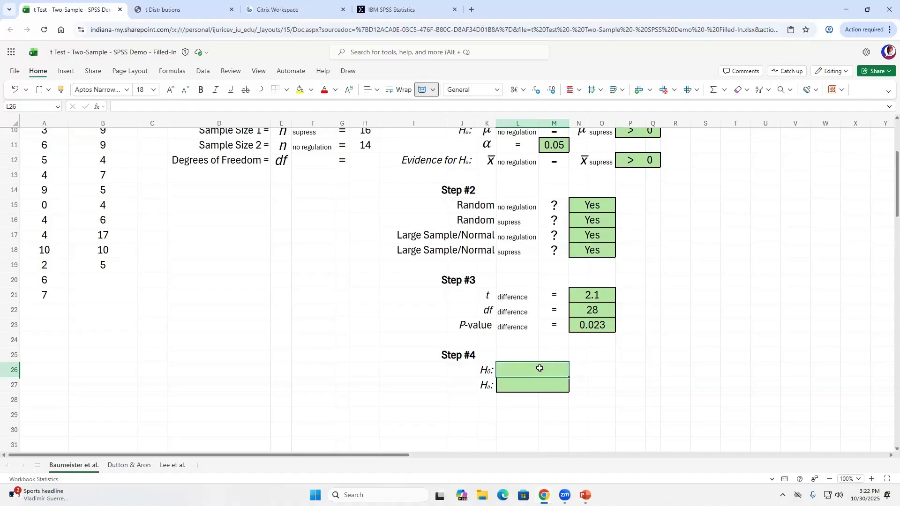
scroll(540, 368, up, 2)
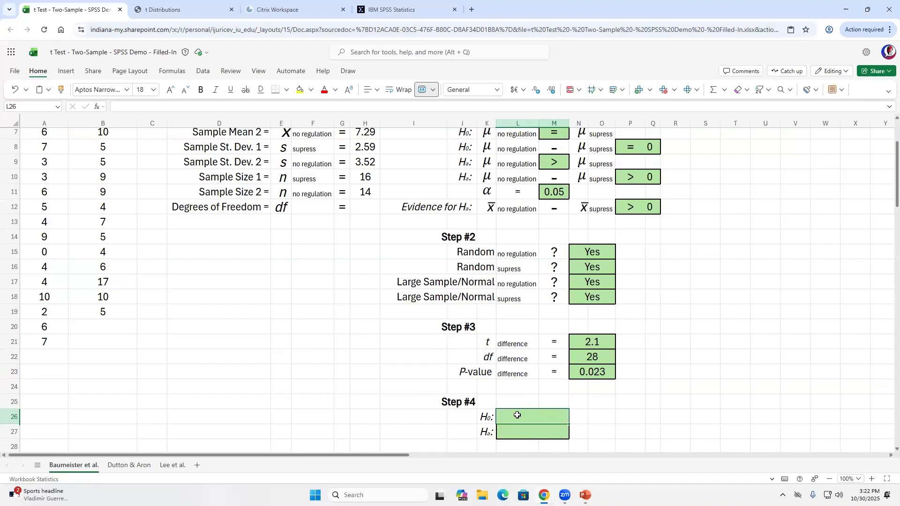
click(526, 431)
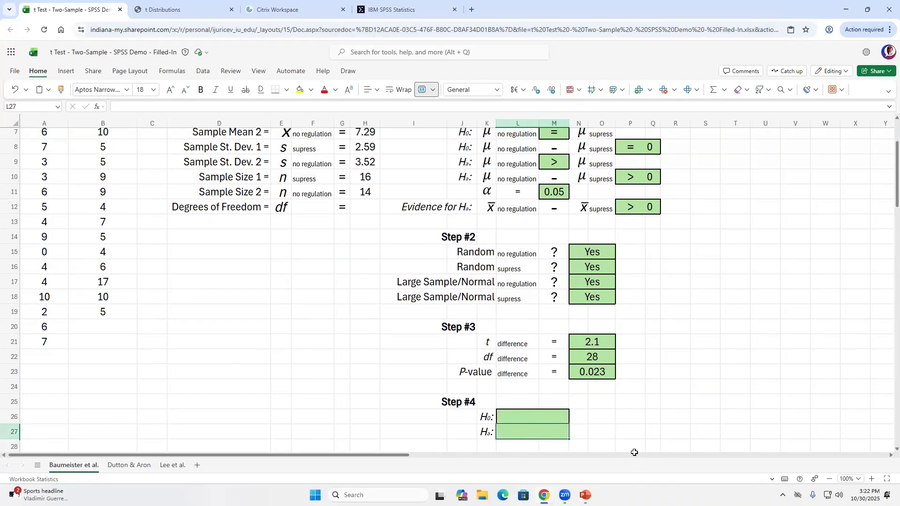
click(599, 372)
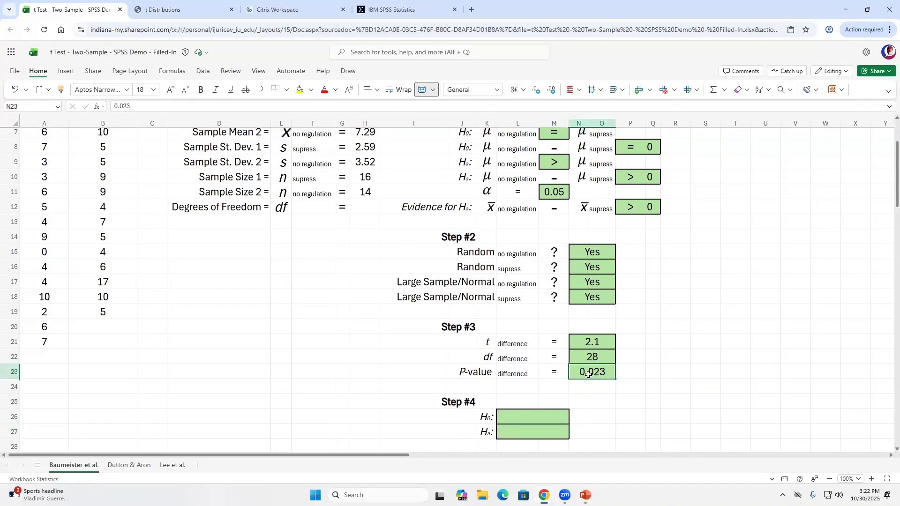
click(559, 190)
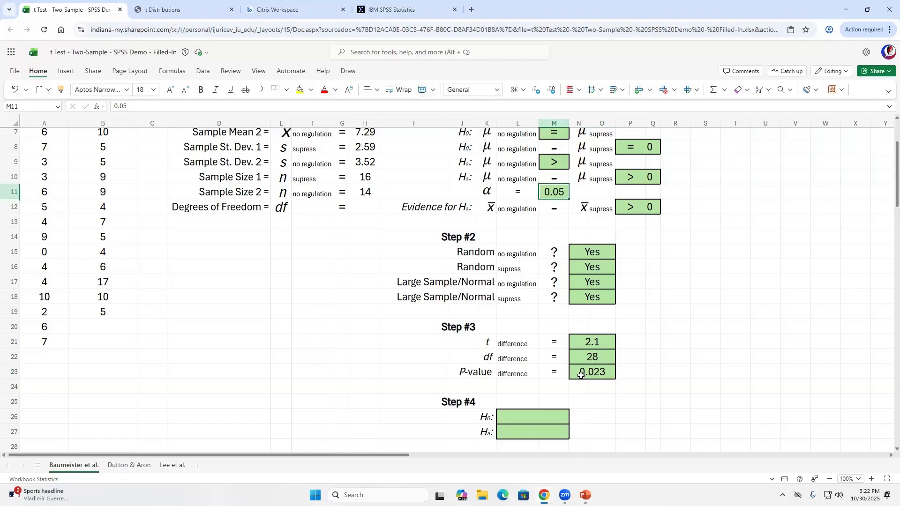
drag(581, 375, 462, 371)
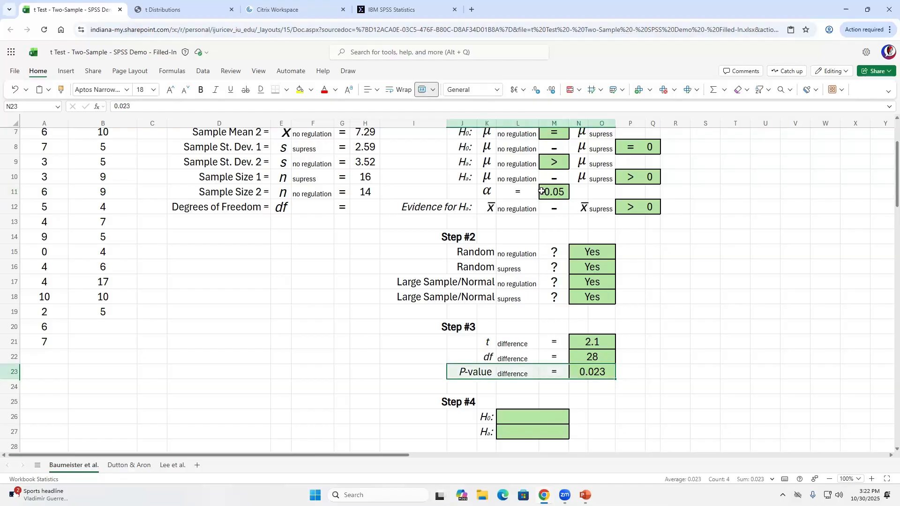
drag(542, 192, 376, 200)
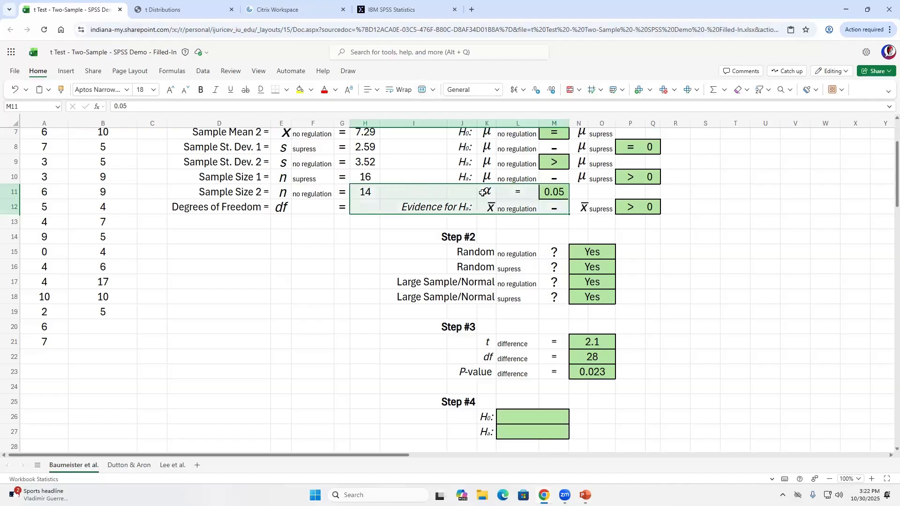
drag(483, 192, 555, 192)
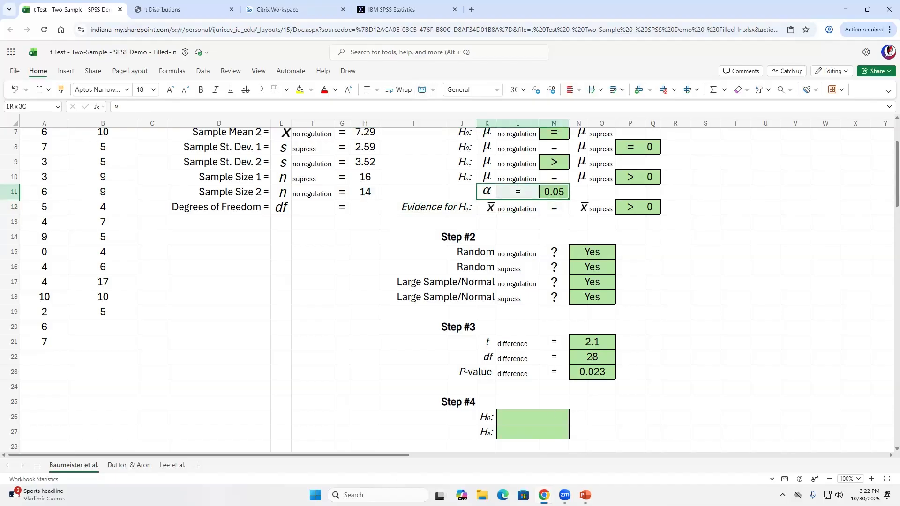
- Enter 'reject' as the H₀ conclusion in L26 with Automatic (black) font colour
click(531, 422)
text(reject)
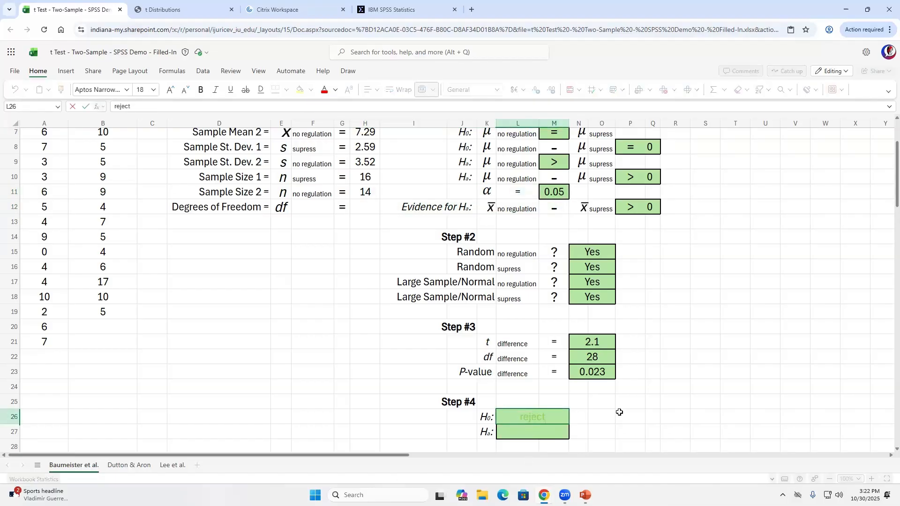
key(Return)
key(Up)
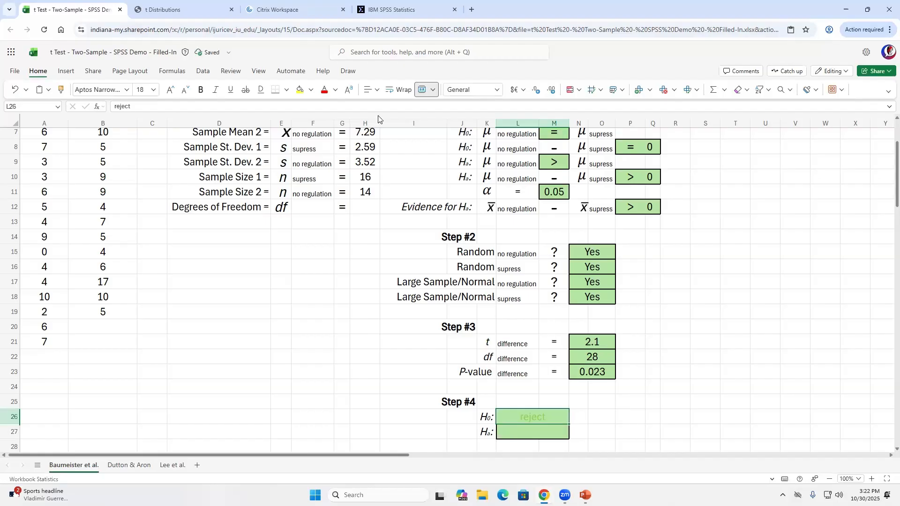
click(347, 91)
click(335, 89)
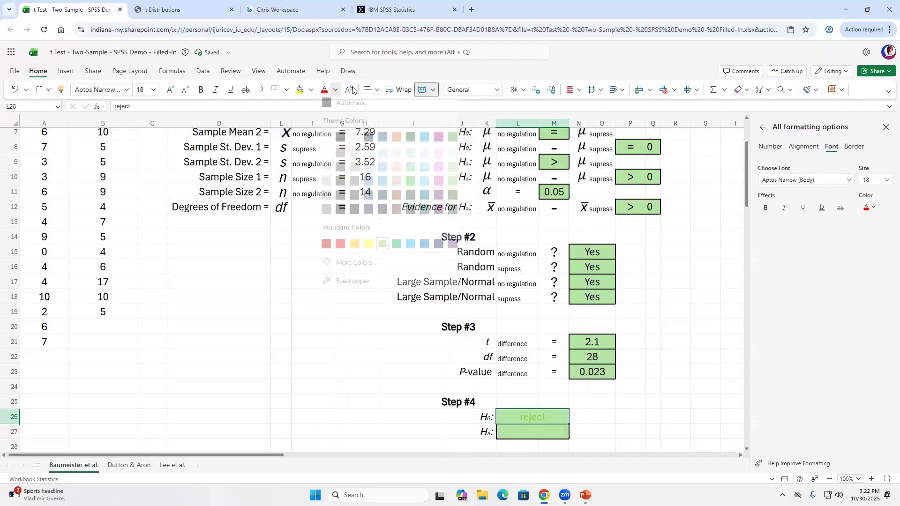
click(327, 107)
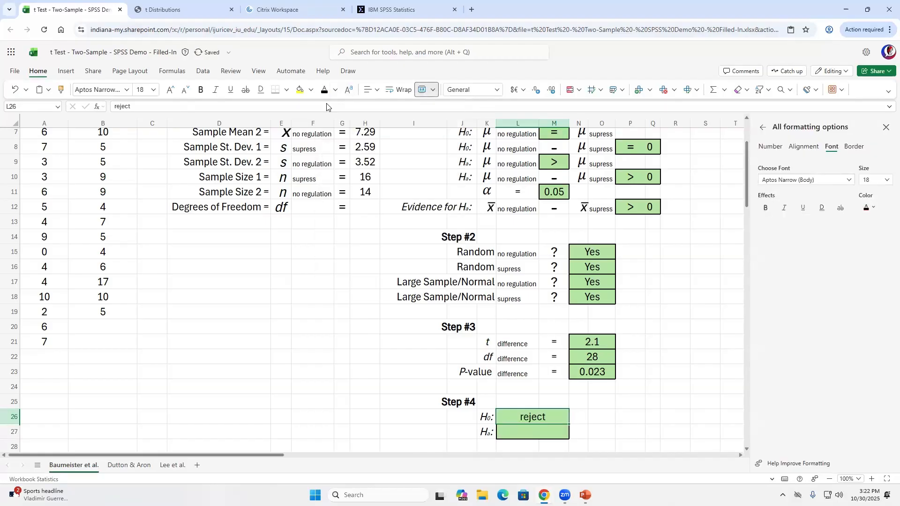
click(886, 128)
- Enter 'accept' as the Hₐ conclusion in L27
click(553, 429)
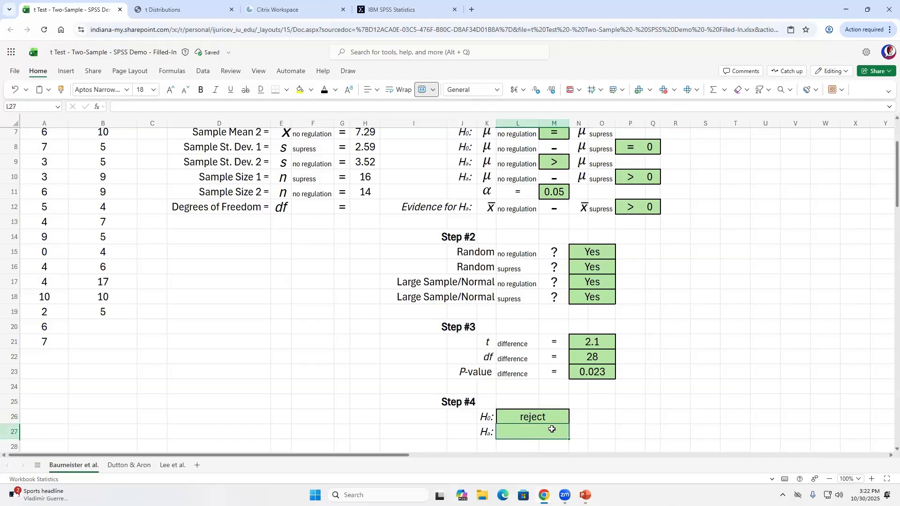
text(accept)
key(Return)
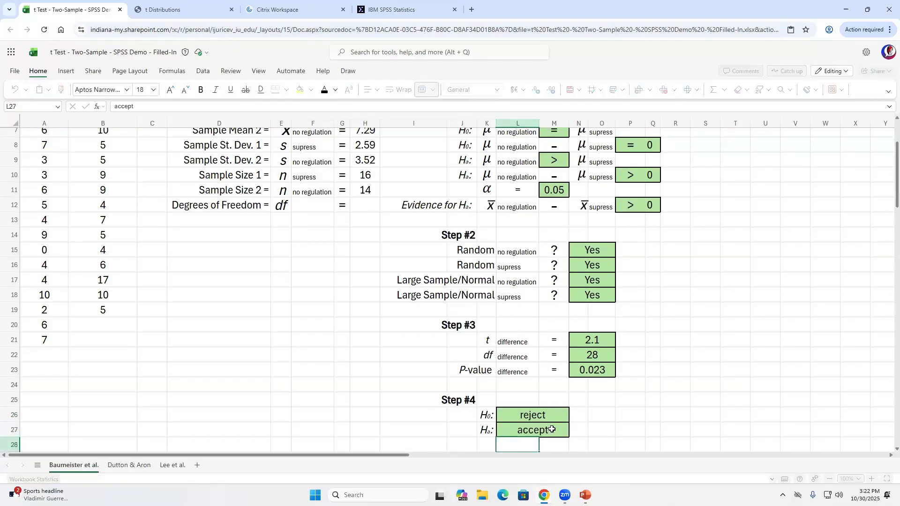
click(553, 429)
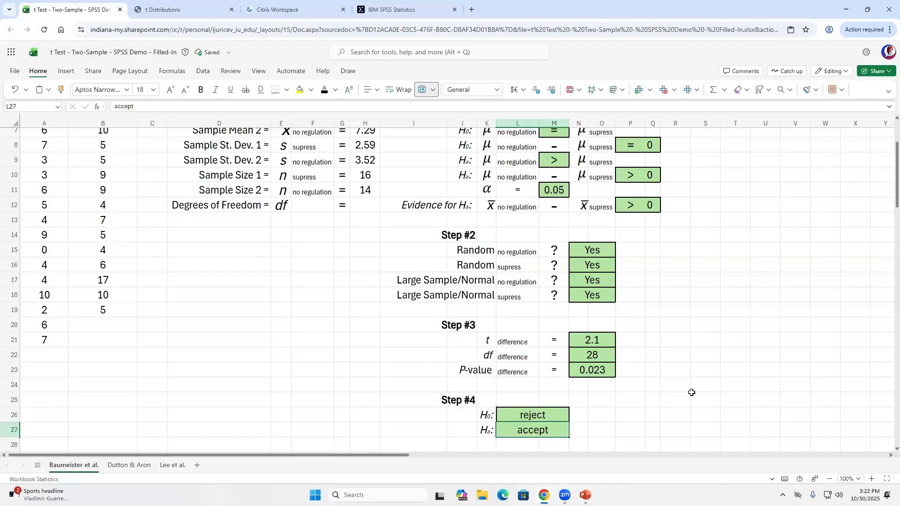
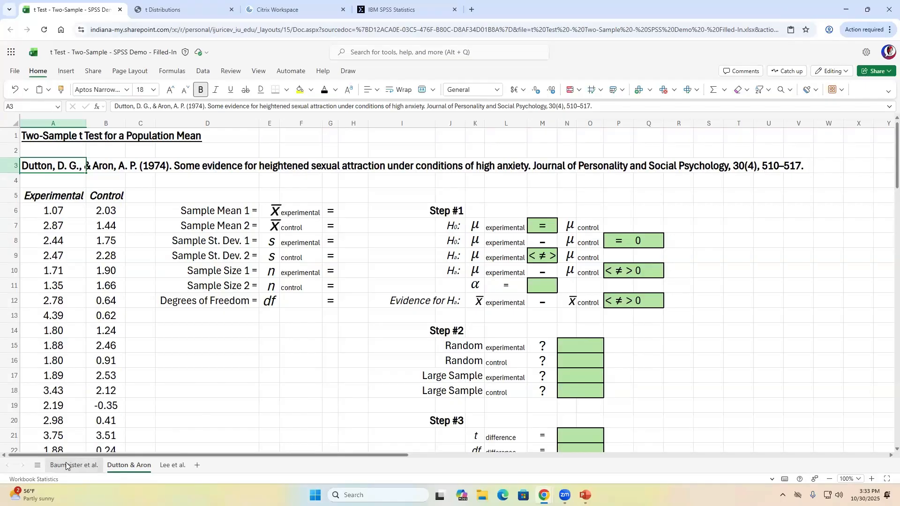
- Switch back and forth between the Baumeister et al. and Dutton & Aron sheets to compare them
click(66, 466)
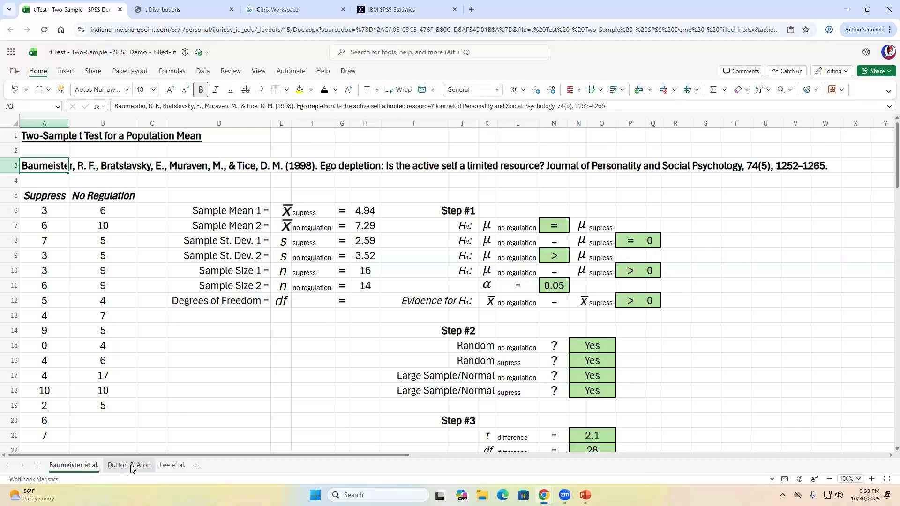
click(131, 466)
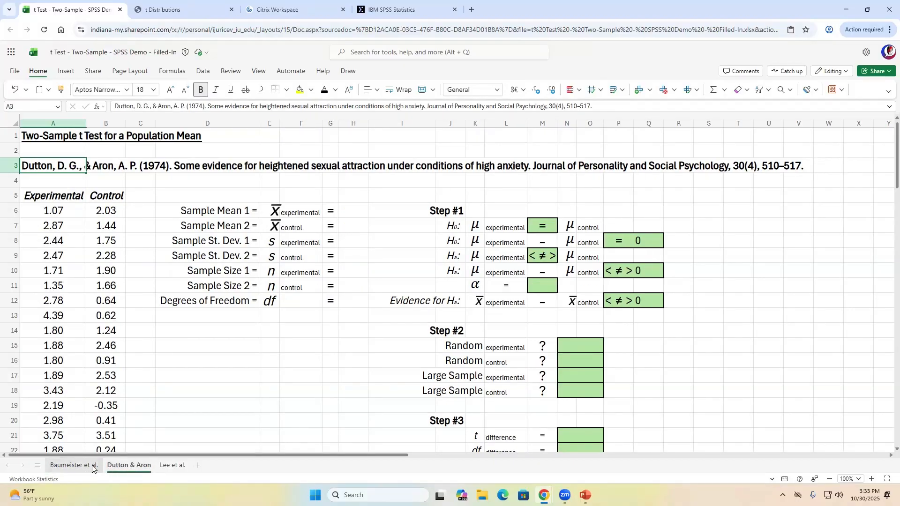
click(92, 466)
click(129, 466)
click(88, 469)
click(125, 464)
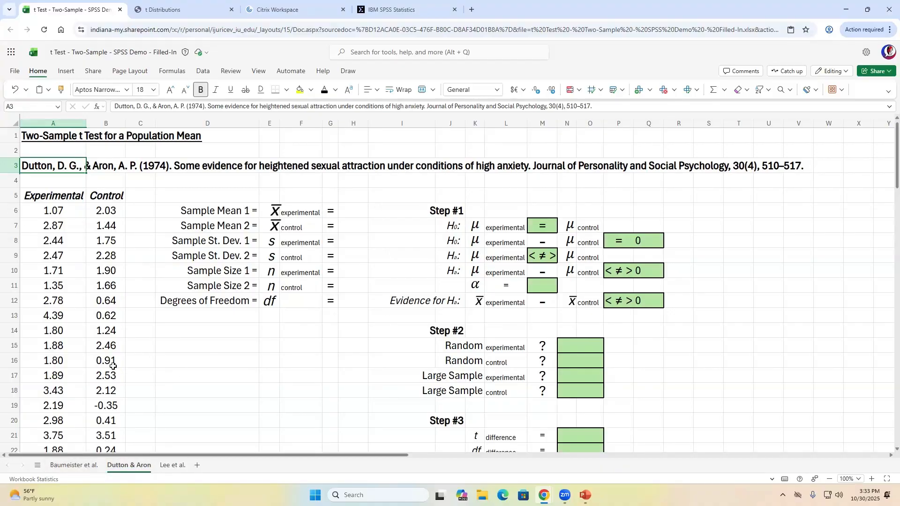
- On the Baumeister et al. sheet, select the statistic formulas in H6:H11
click(60, 211)
scroll(87, 290, down, 5)
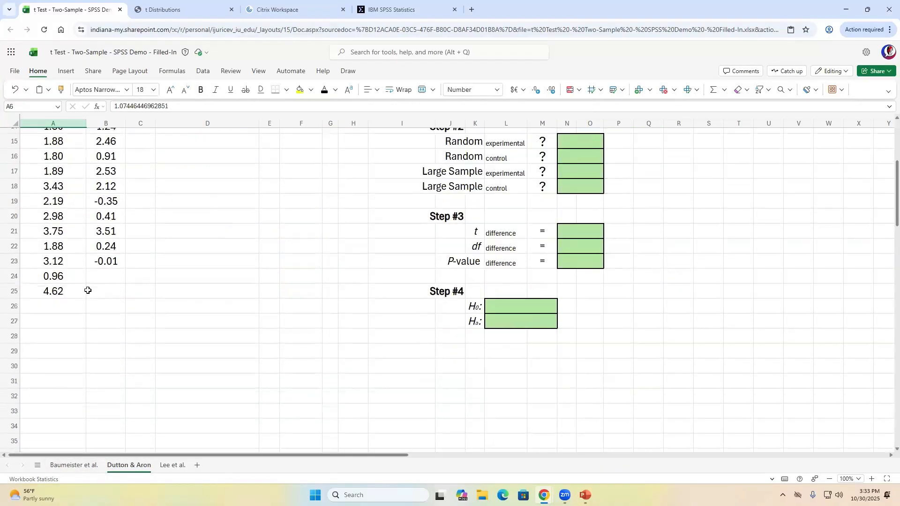
scroll(87, 288, down, 2)
scroll(86, 263, up, 2)
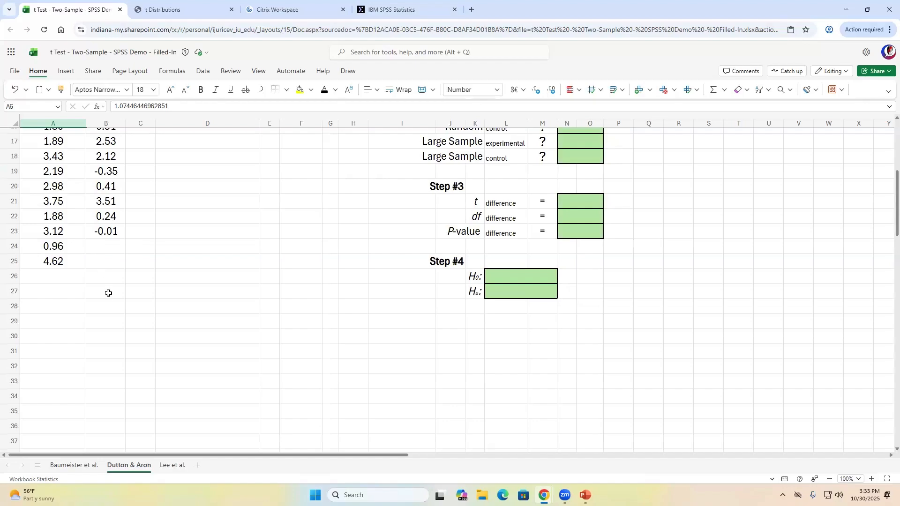
scroll(108, 293, up, 5)
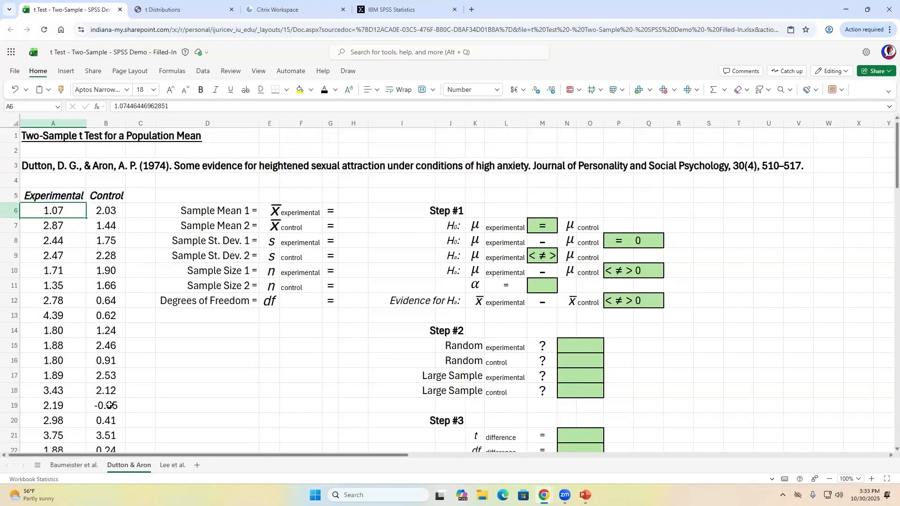
click(85, 468)
drag(366, 211, 370, 284)
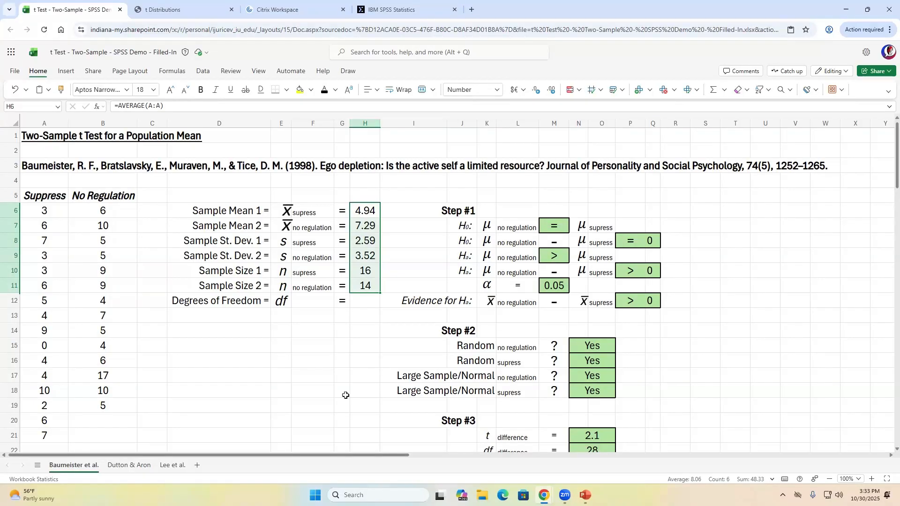
- Paste the Baumeister et al. statistic formulas into Dutton & Aron's H6:H11
key(ctrl+c)
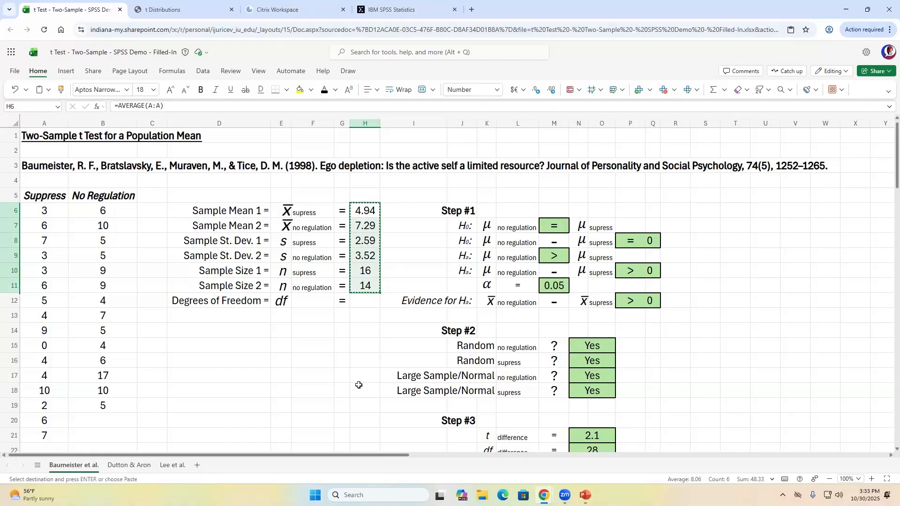
click(135, 465)
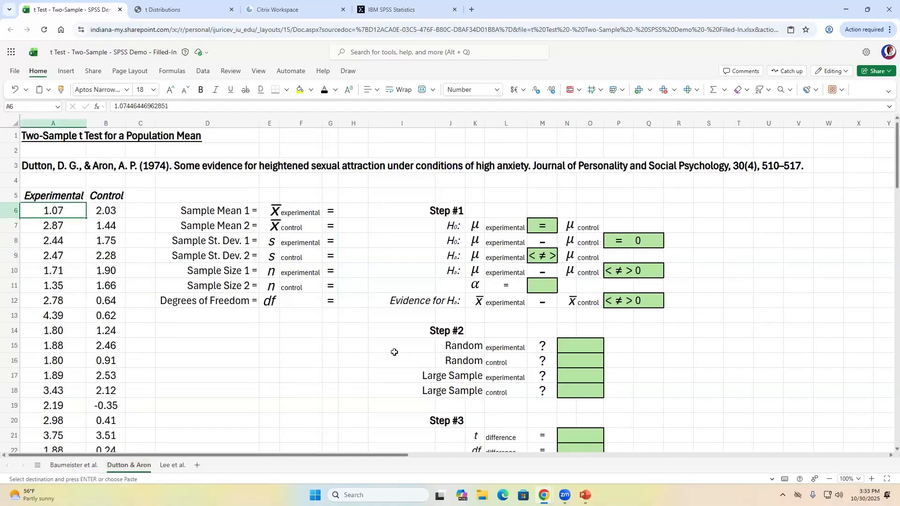
click(358, 210)
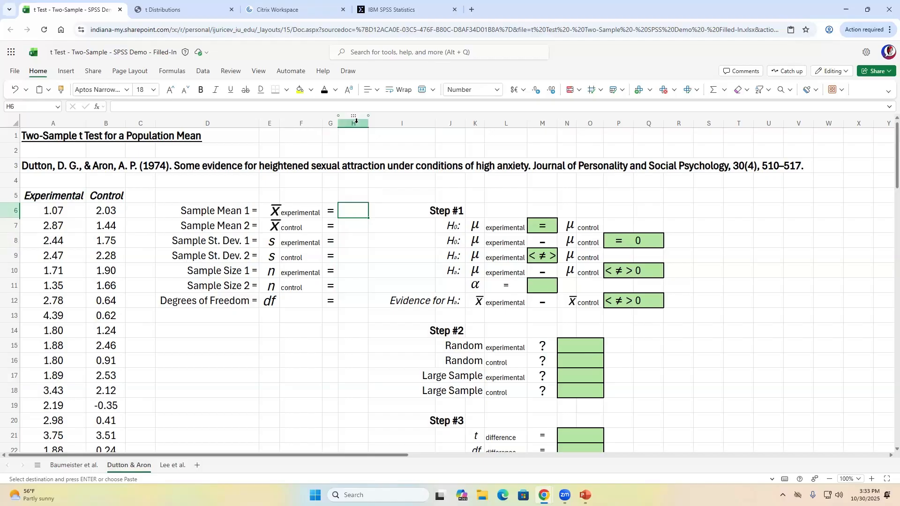
click(73, 465)
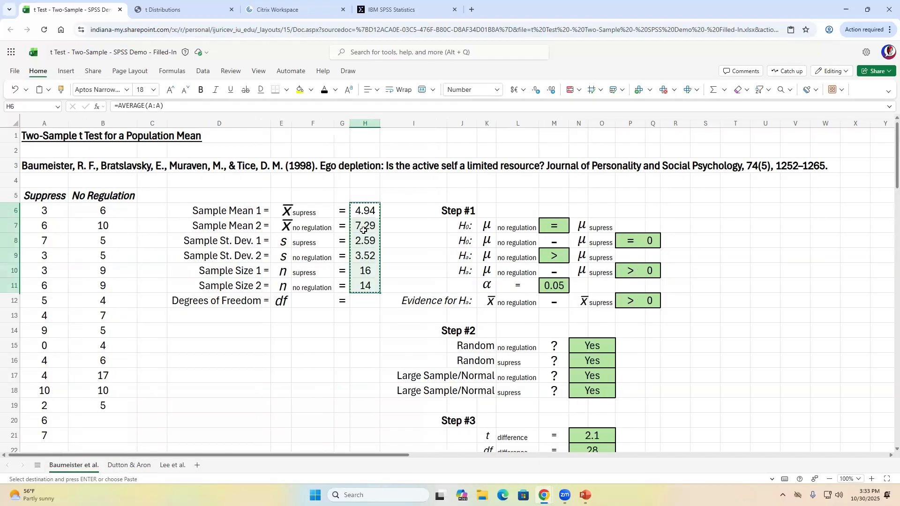
key(ctrl+Page_Down)
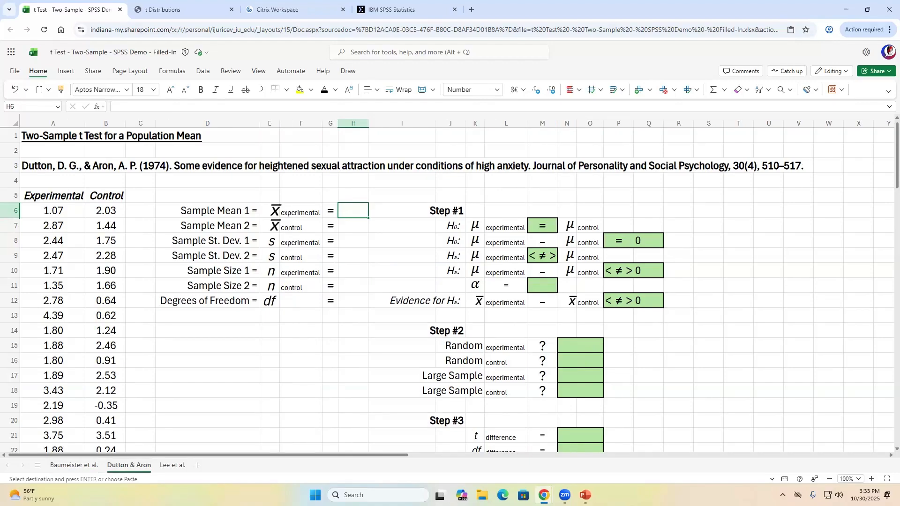
key(ctrl+v)
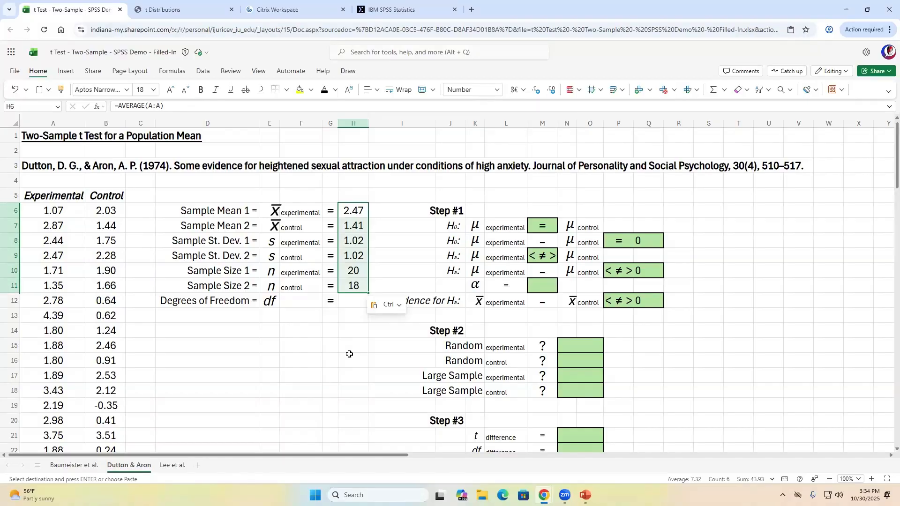
- Check the H10 COUNT sample-size formula, leaving it unchanged, and review the statistics column
double_click(360, 271)
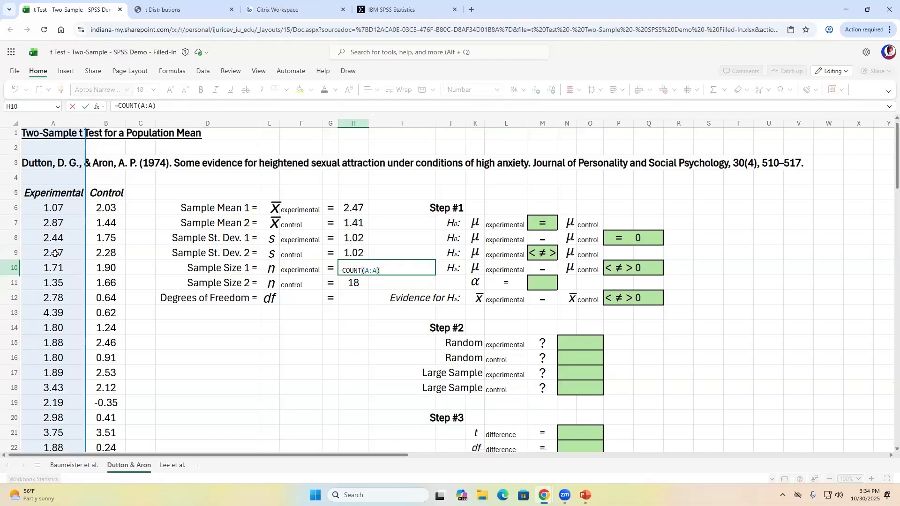
scroll(56, 257, down, 5)
scroll(56, 261, up, 5)
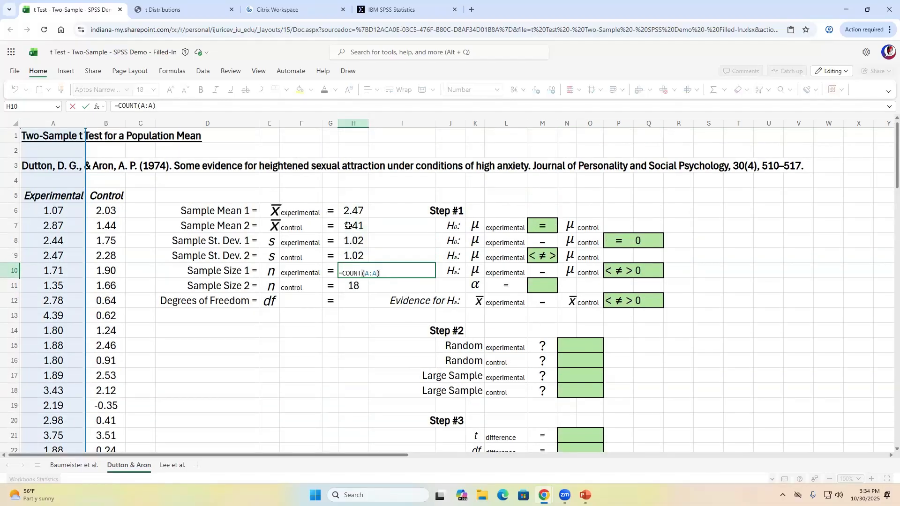
key(Return)
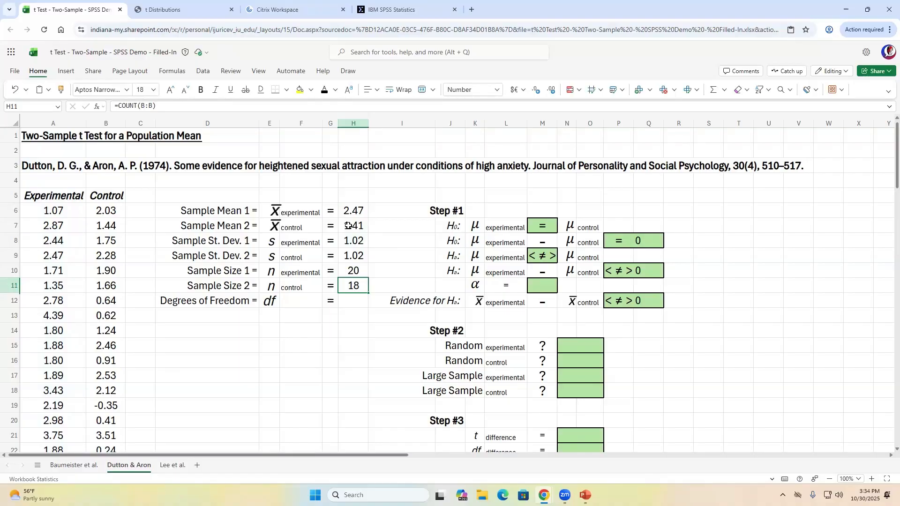
key(Down)
key(Down)
key(Down)
key(Down)
key(Down)
key(Down)
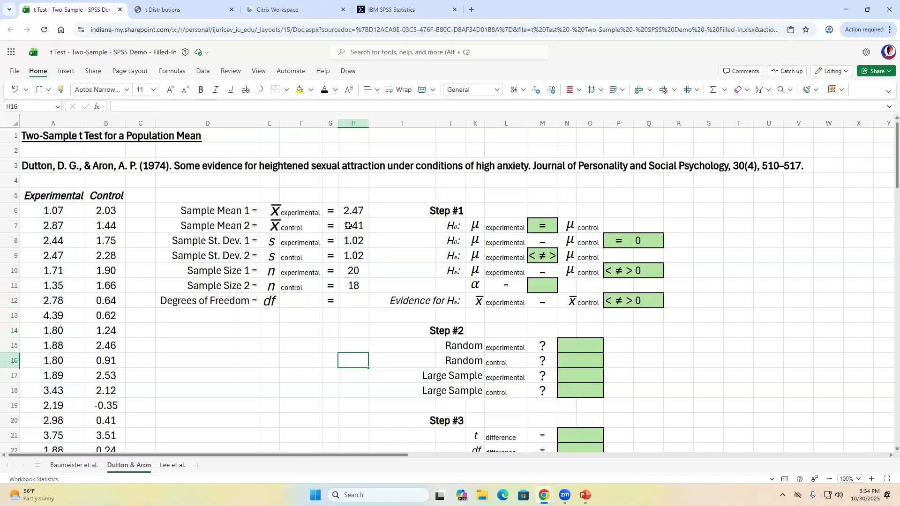
key(Up)
key(Up)
key(Up)
key(Up)
key(Up)
key(Up)
key(Up)
key(Up)
key(Up)
key(Up)
key(Up)
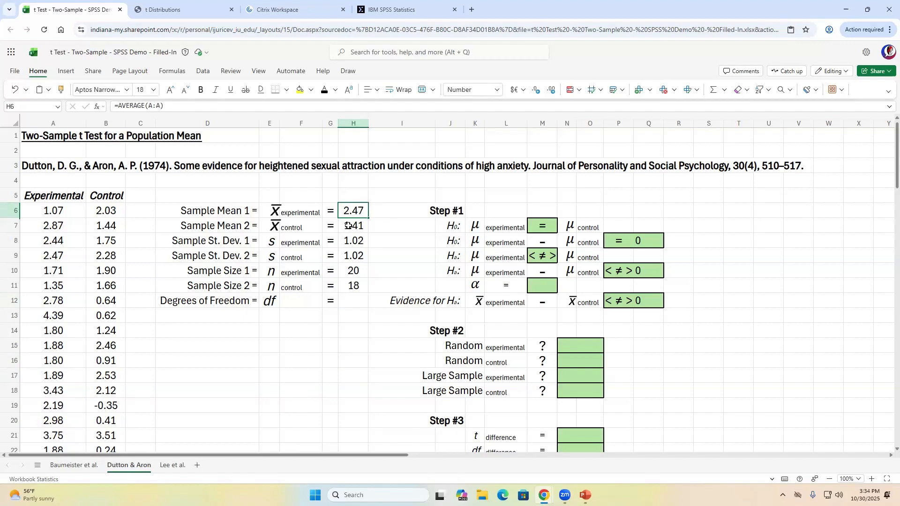
key(Right)
key(Right)
key(Right)
key(Right)
key(Right)
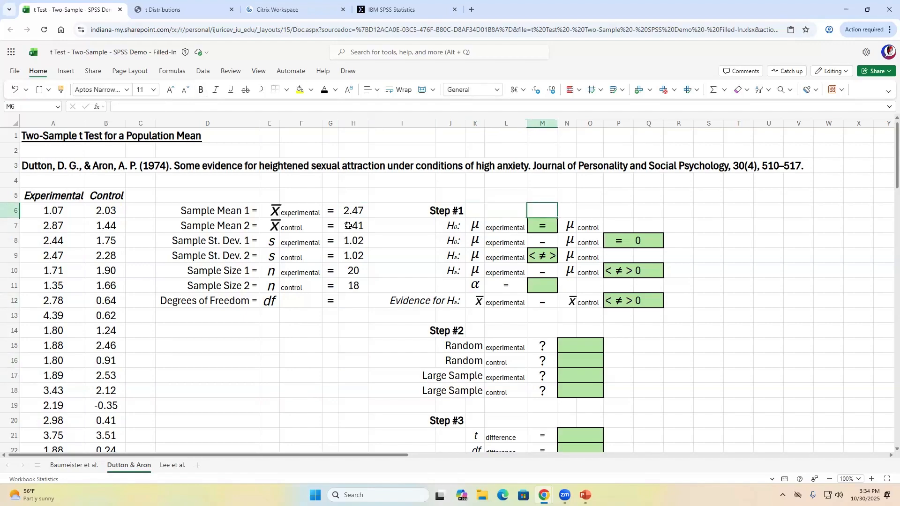
key(Left)
key(Left)
key(Left)
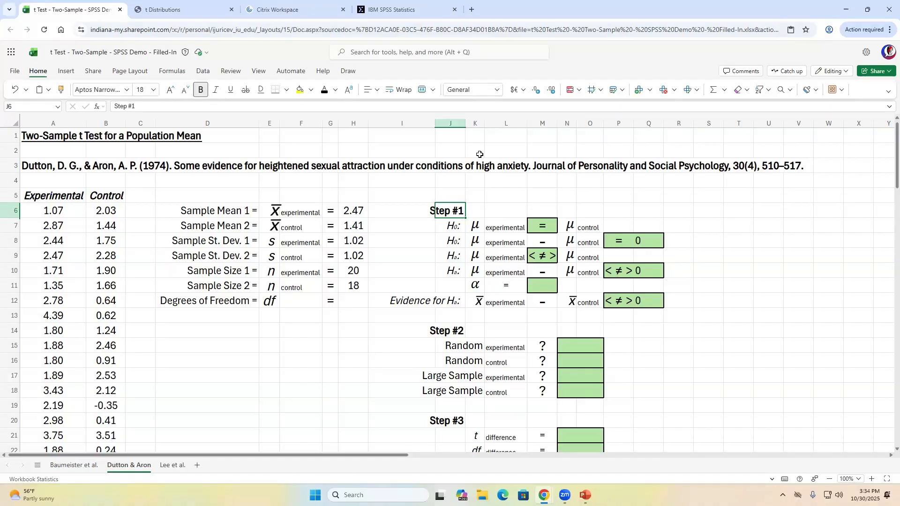
key(Down)
key(shift+Right)
key(shift+Right)
key(shift+Right)
key(shift+Right)
key(shift+Right)
key(shift+Right)
key(shift+Right)
key(shift+Right)
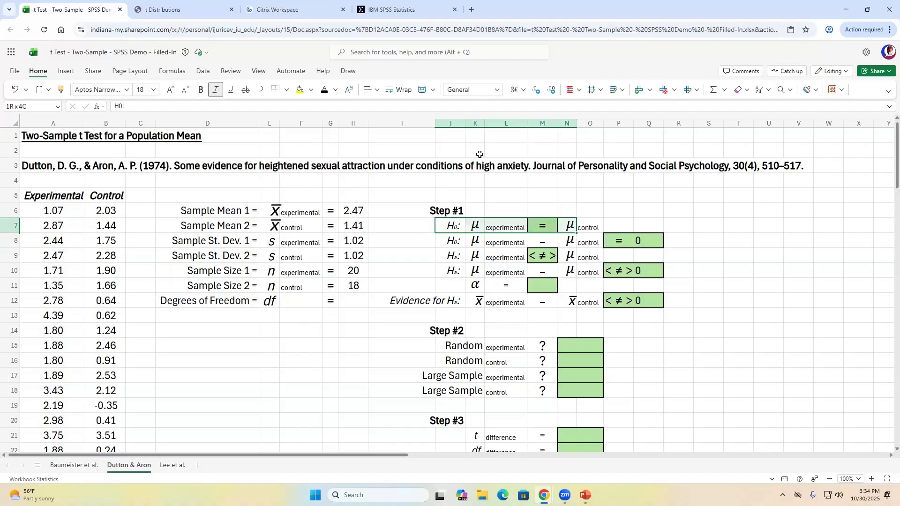
key(shift+Down)
key(shift+Left)
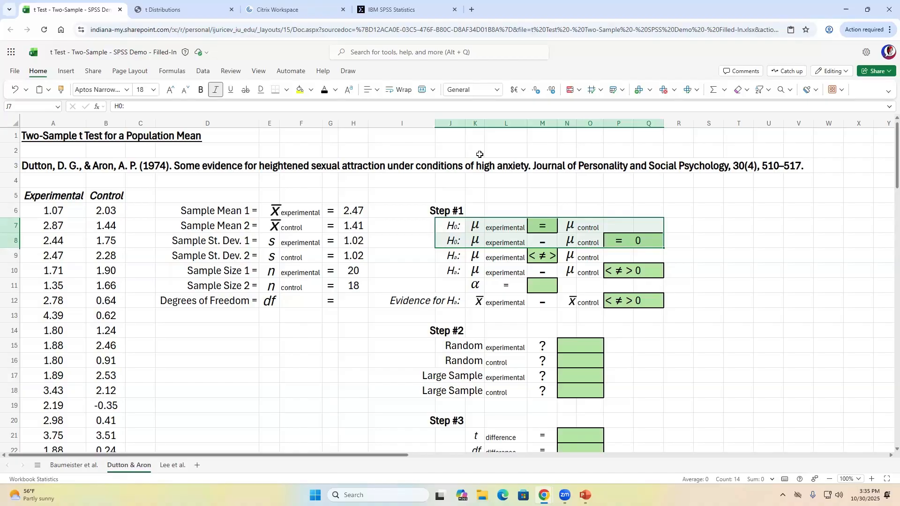
key(Up)
key(Down)
key(Right)
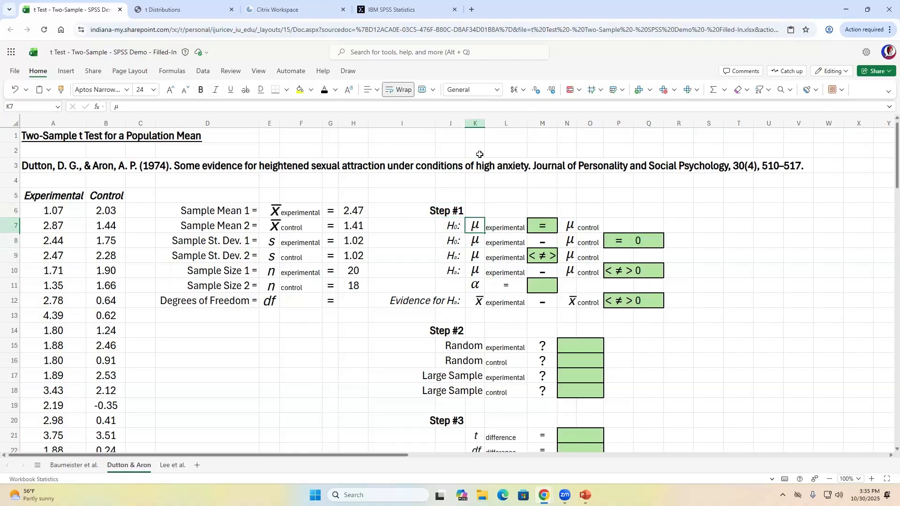
key(shift+Right)
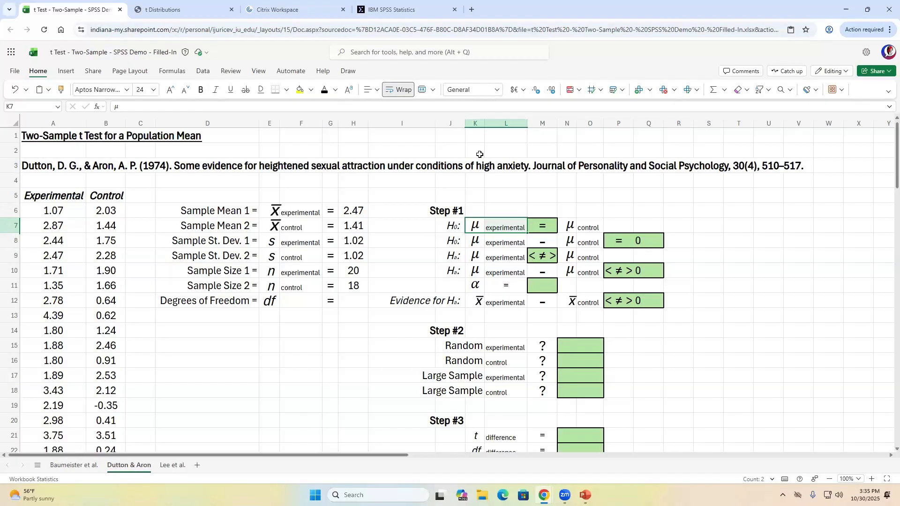
key(shift+Right)
key(shift+Right)
key(shift+Right)
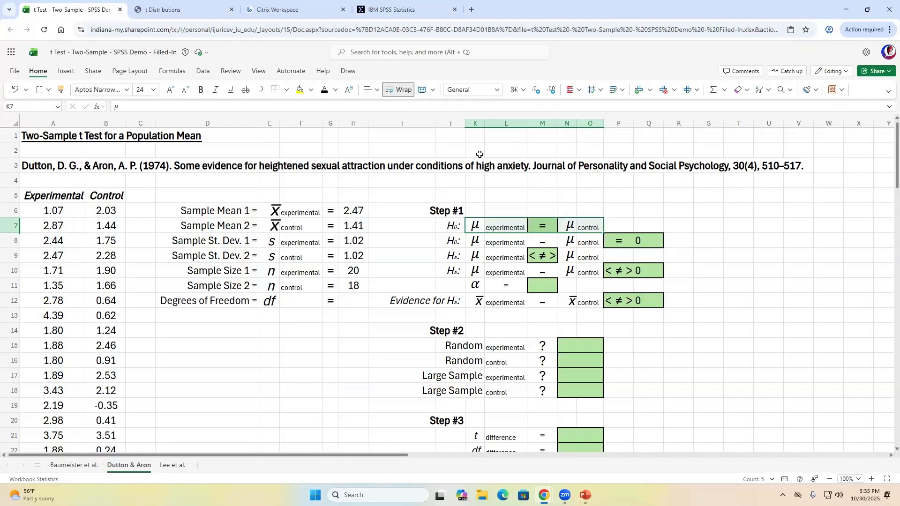
key(Left)
key(Right)
key(shift+Right)
key(shift+Right)
key(shift+Right)
key(shift+Right)
key(Left)
key(Right)
key(shift+Right)
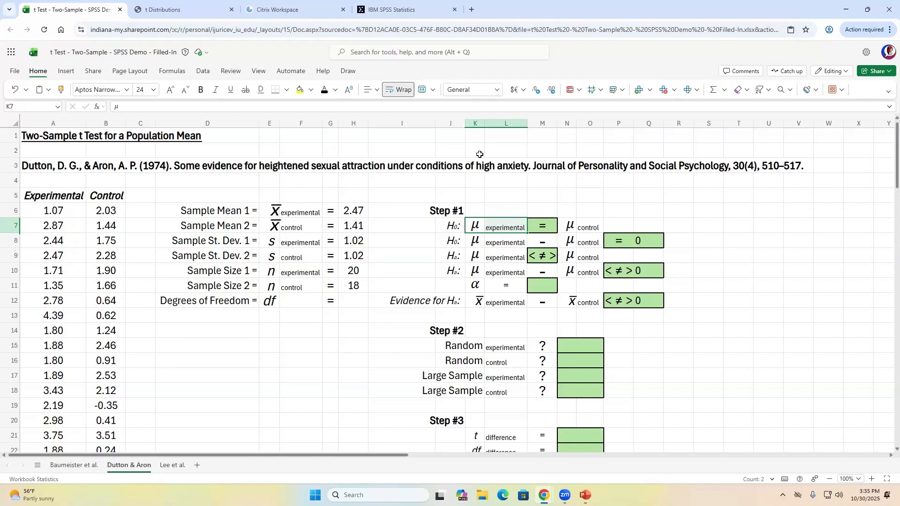
key(shift+Right)
key(shift+Right)
key(shift+Right)
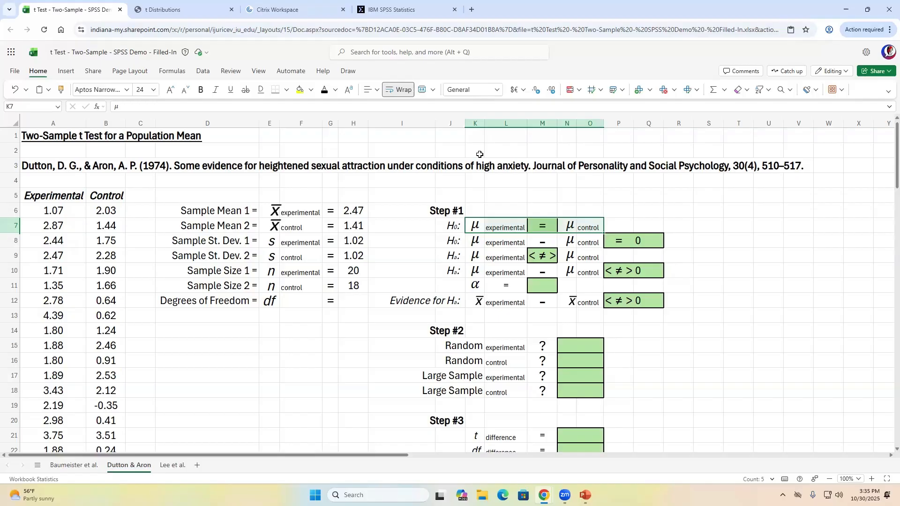
key(shift+Right)
key(shift+Right)
key(shift+Down)
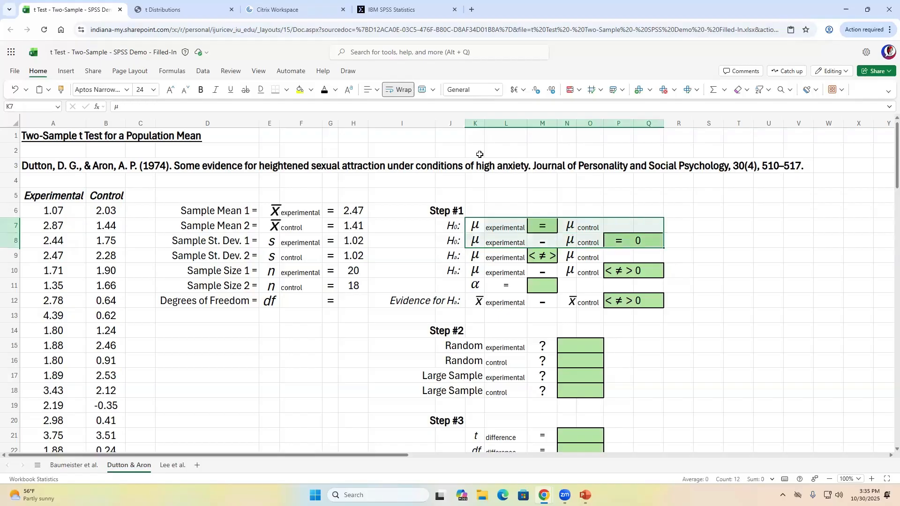
key(Down)
key(ctrl+shift+Right)
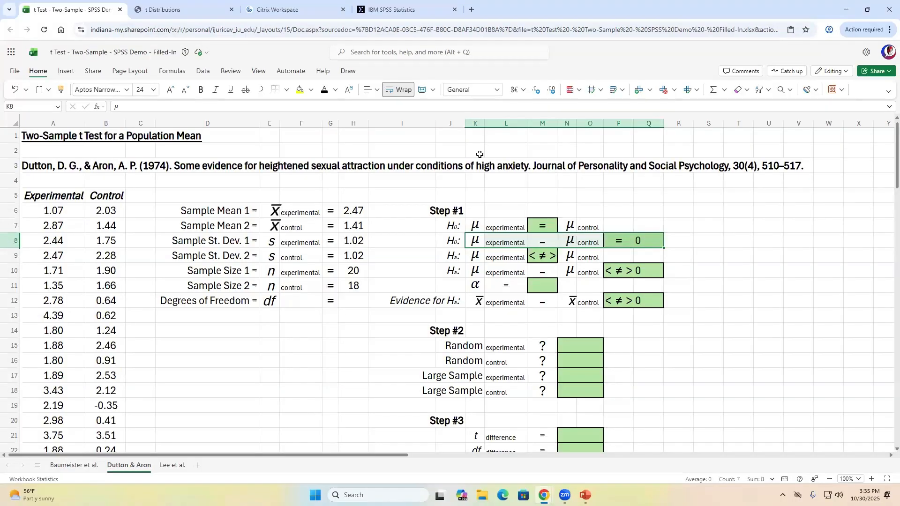
key(Right)
key(Right)
key(Right)
key(Right)
key(Right)
key(Right)
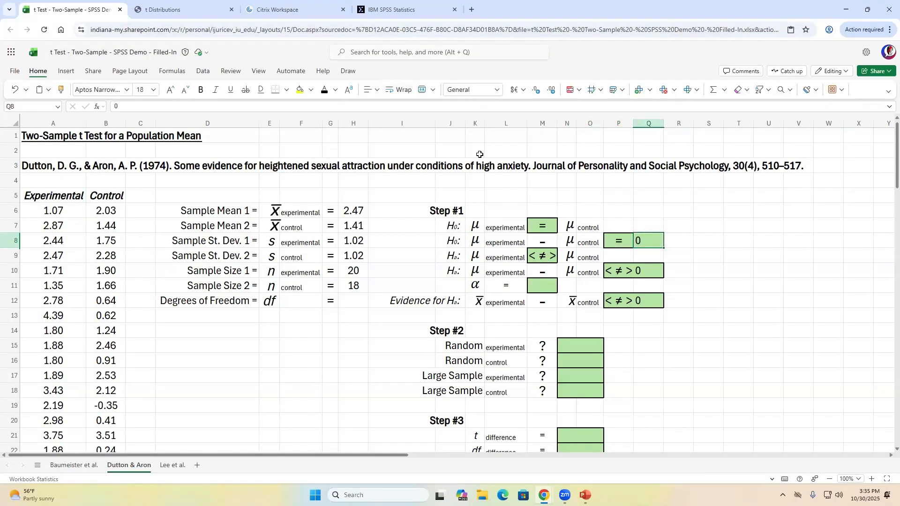
key(Down)
key(Left)
key(Left)
key(Left)
key(Left)
key(Left)
key(Left)
key(shift+Right)
key(shift+Right)
key(shift+Right)
key(shift+Right)
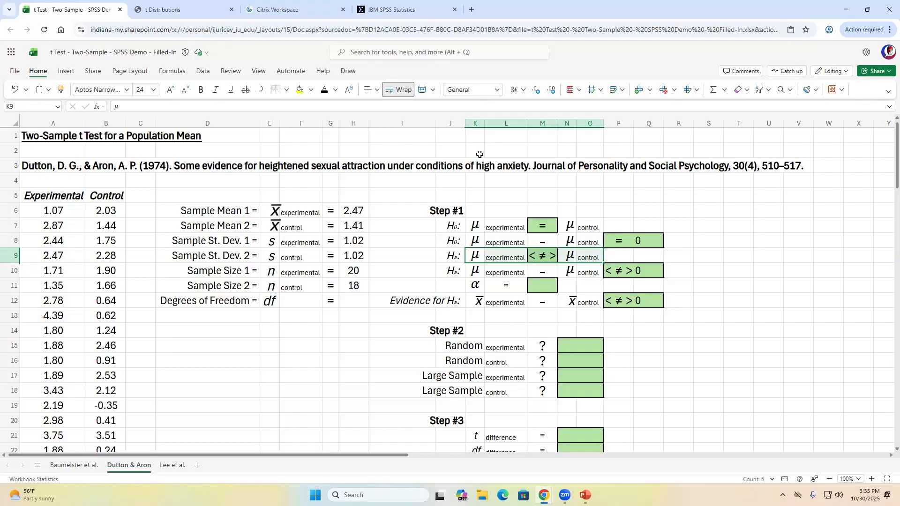
key(shift+Left)
key(shift+Left)
key(shift+Left)
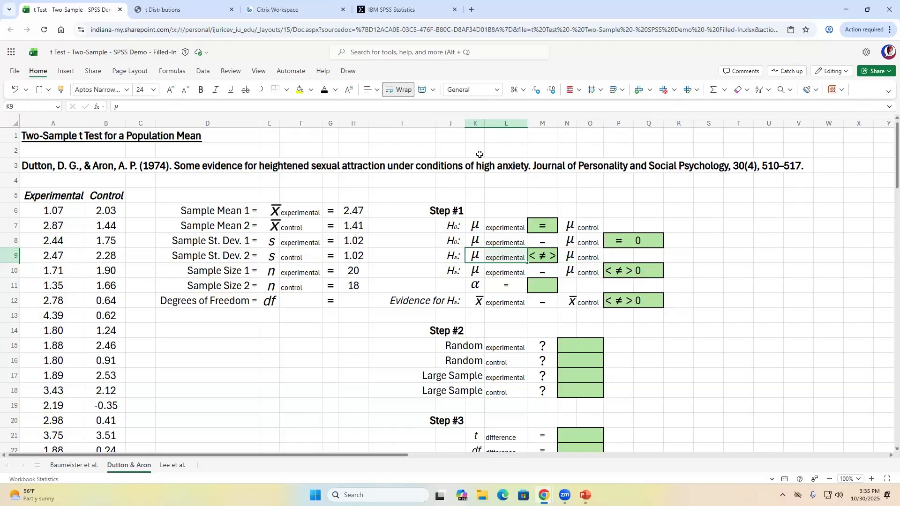
key(Right)
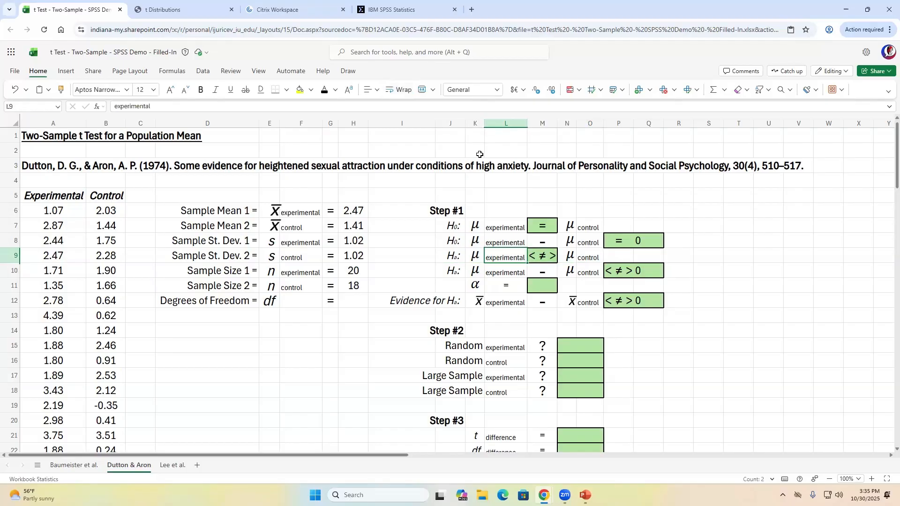
key(Right)
key(Right)
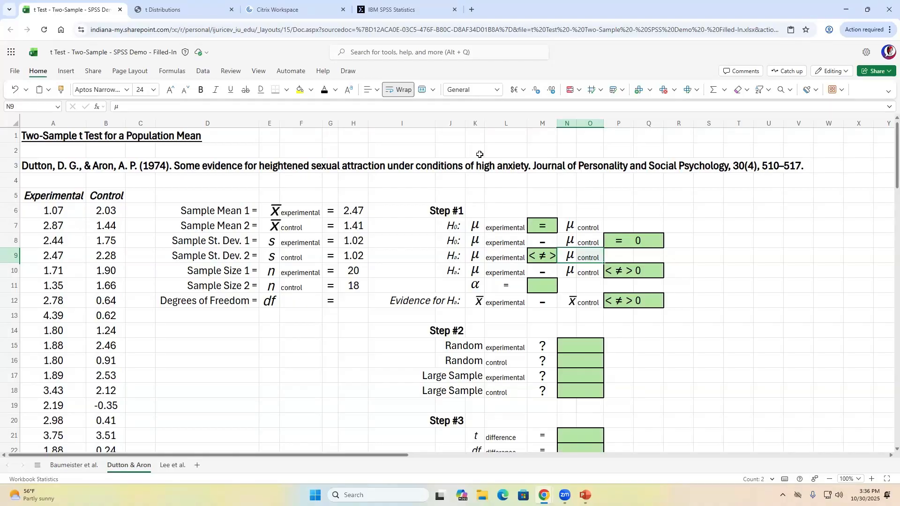
- Change M9's inequality to '>' so Hₐ reads μ experimental > μ control
key(Right)
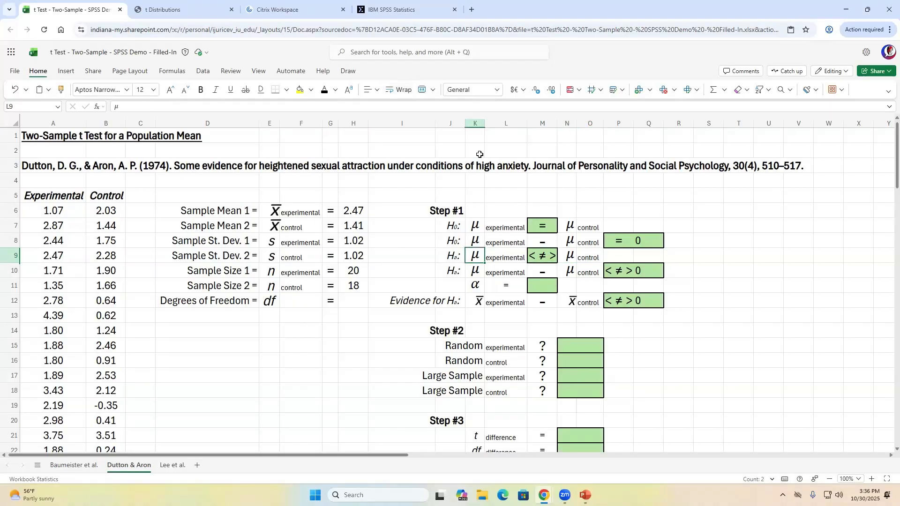
key(Left)
key(Left)
key(Left)
key(Left)
key(shift+Right)
key(shift+Right)
key(shift+Right)
key(shift+Right)
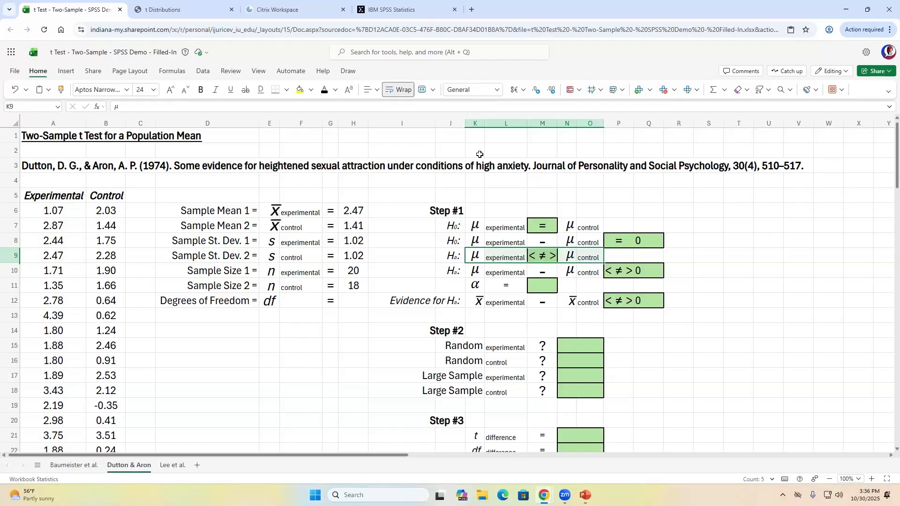
key(shift+Left)
key(shift+Left)
key(shift+Left)
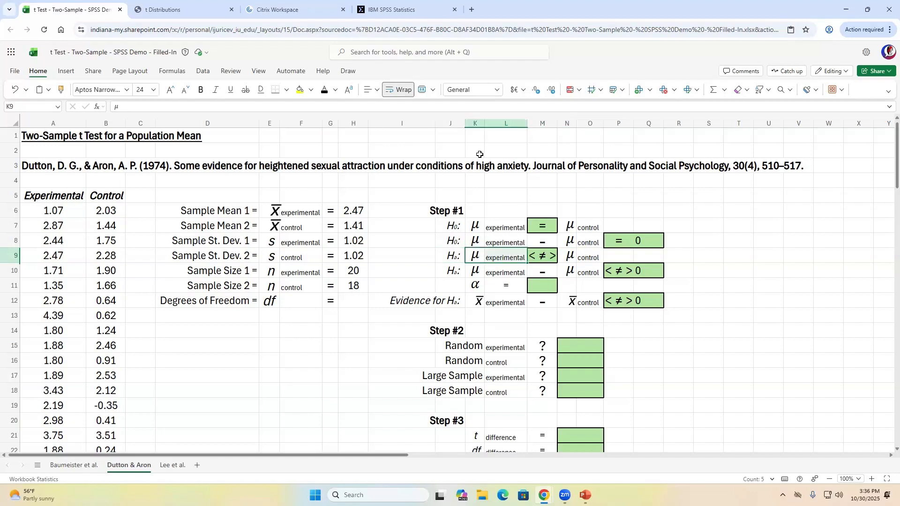
key(Right)
key(Right)
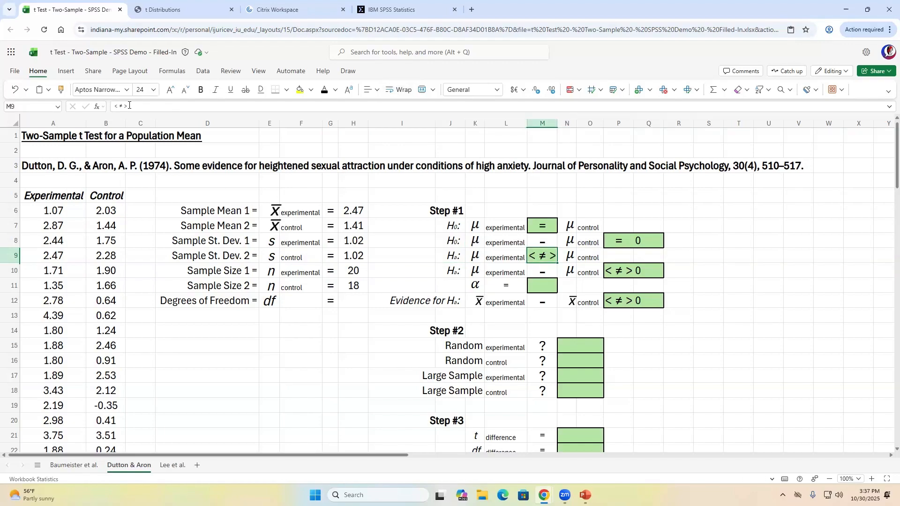
click(210, 107)
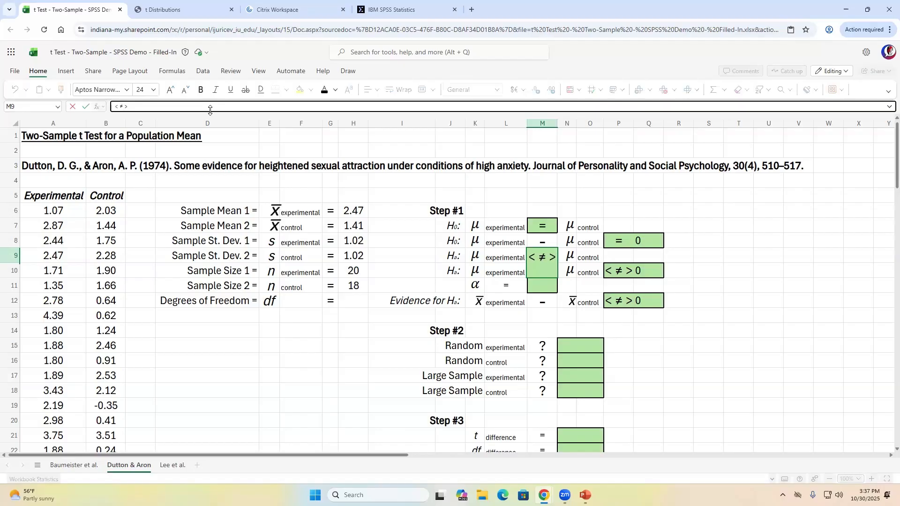
key(Left)
key(BackSpace)
key(BackSpace)
key(BackSpace)
key(BackSpace)
key(Return)
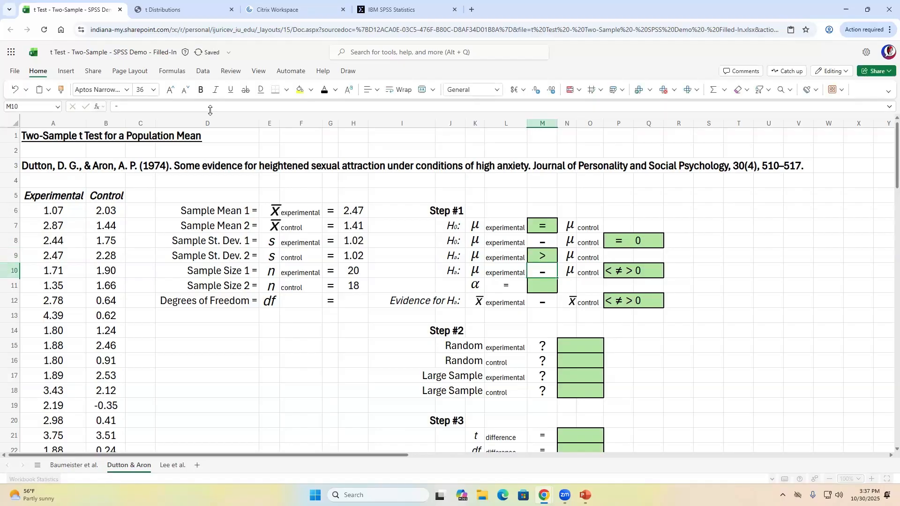
- Replace '< ≠ >' in P10 with '>' so the difference hypothesis reads > 0
key(Up)
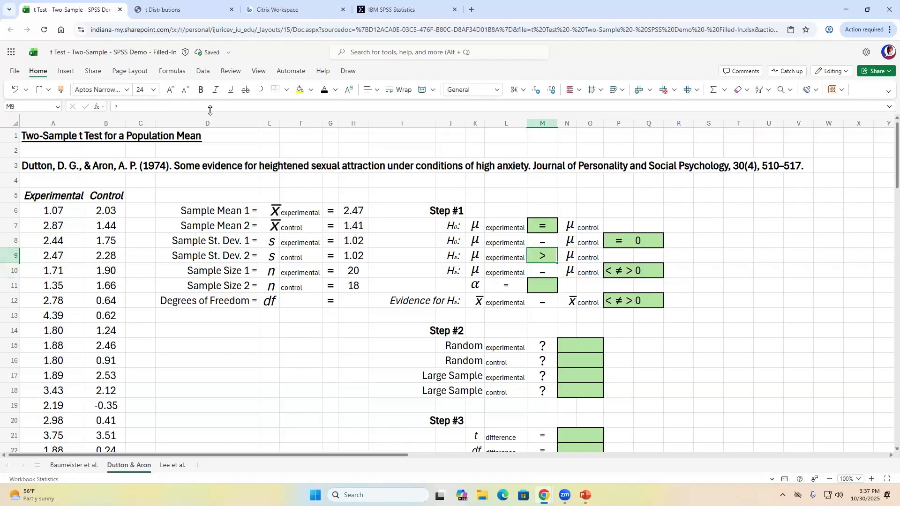
key(Left)
key(Left)
key(shift+Right)
key(shift+Right)
key(shift+Right)
key(shift+Right)
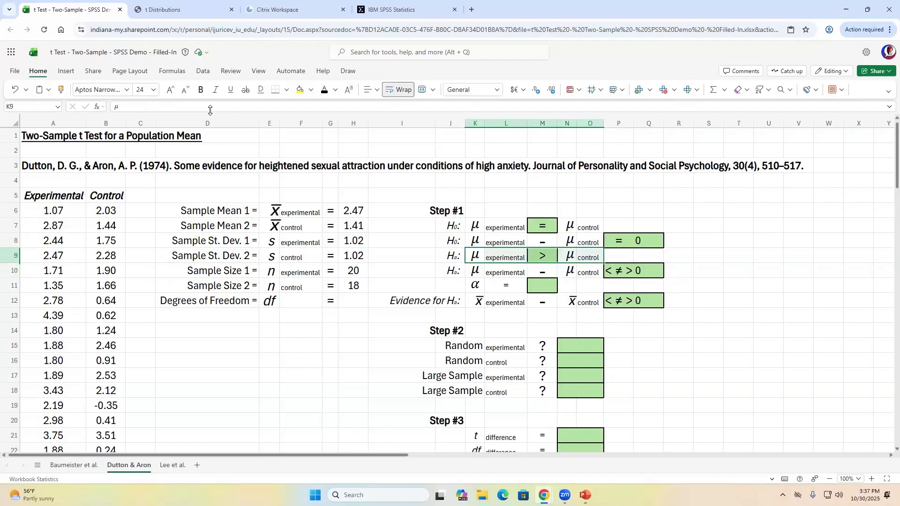
key(Down)
key(shift+Right)
key(shift+Right)
key(shift+Right)
key(shift+Right)
key(shift+Right)
key(shift+Right)
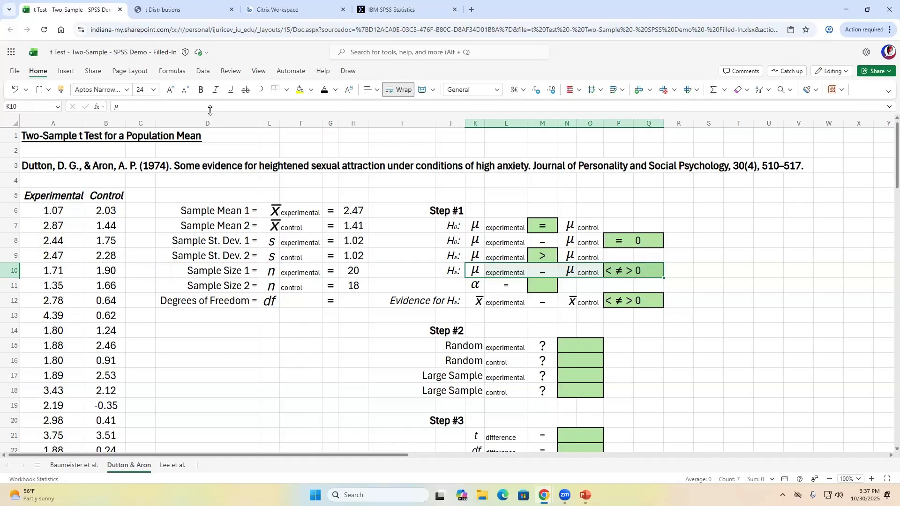
key(shift+Left)
key(shift+Left)
key(shift+Left)
key(shift+Left)
key(shift+Left)
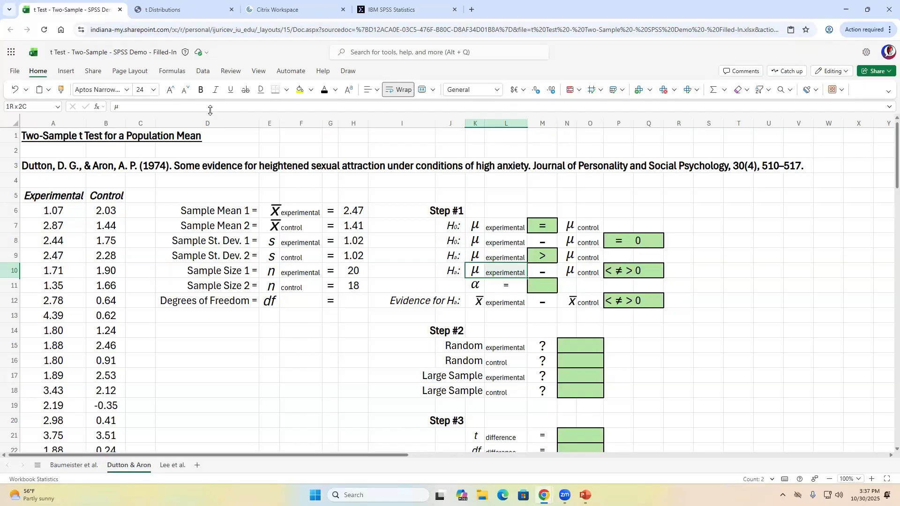
key(shift+Right)
key(shift+Right)
key(shift+Right)
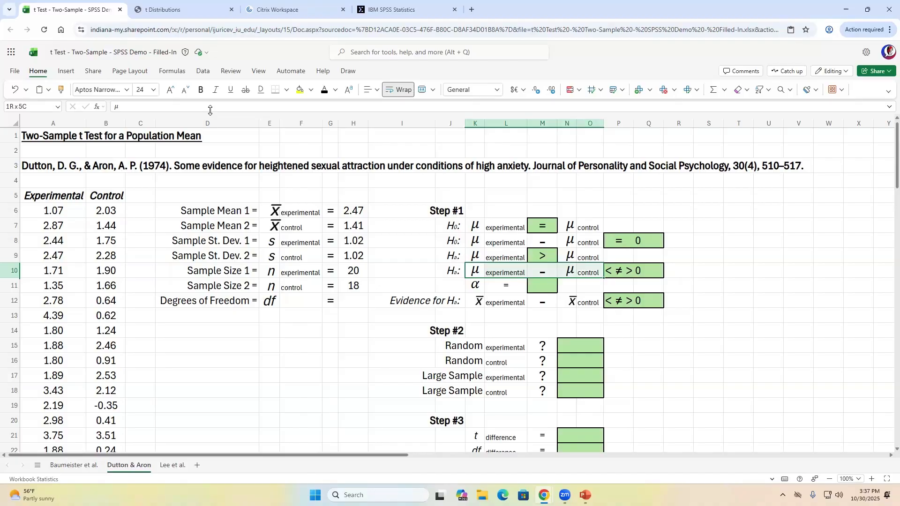
key(Right)
key(Right)
key(Right)
key(Right)
key(Right)
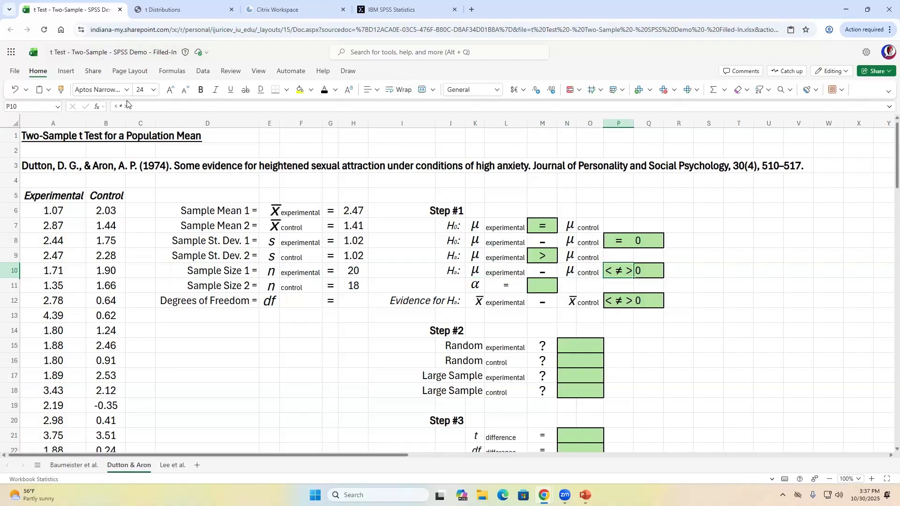
click(248, 107)
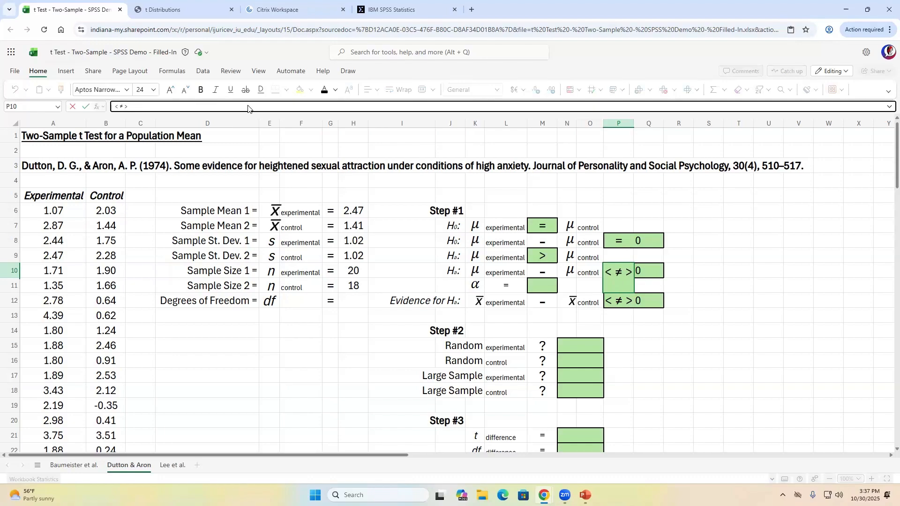
key(BackSpace)
key(BackSpace)
key(BackSpace)
key(BackSpace)
key(BackSpace)
text(>)
key(Return)
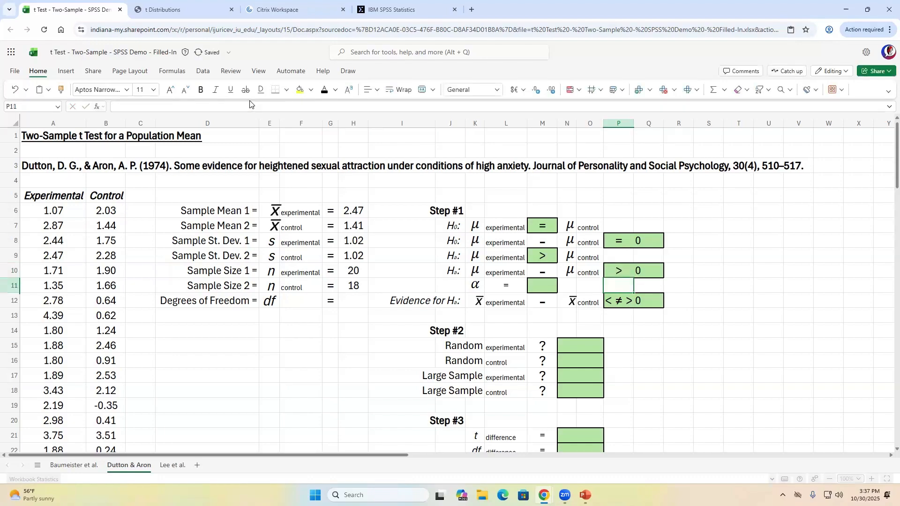
key(Left)
key(Left)
key(Left)
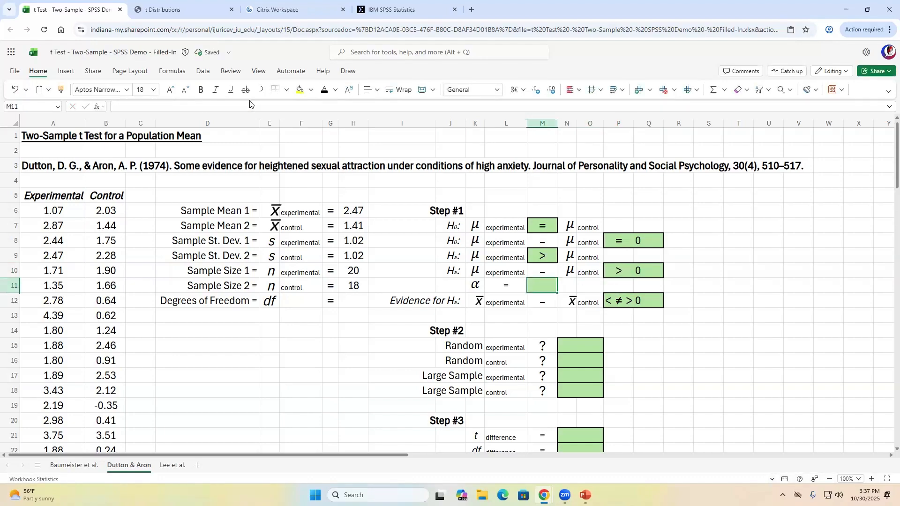
text(0.05)
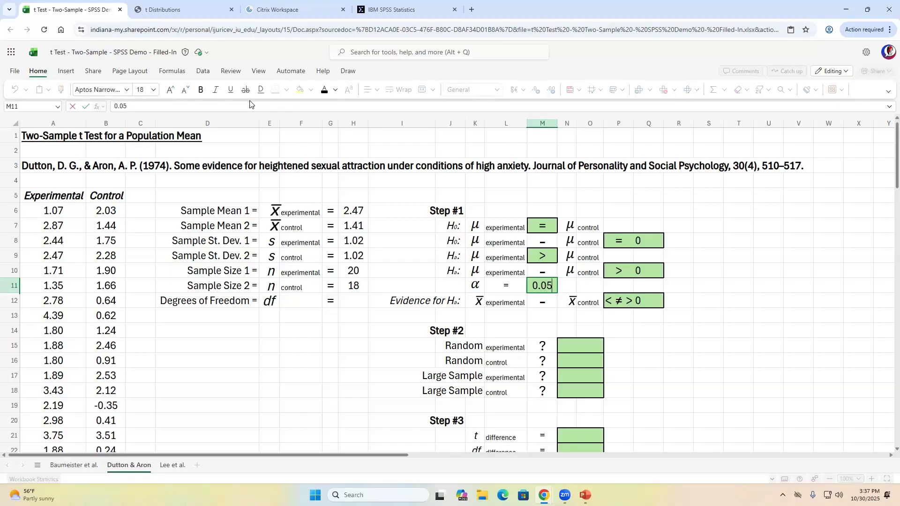
key(Return)
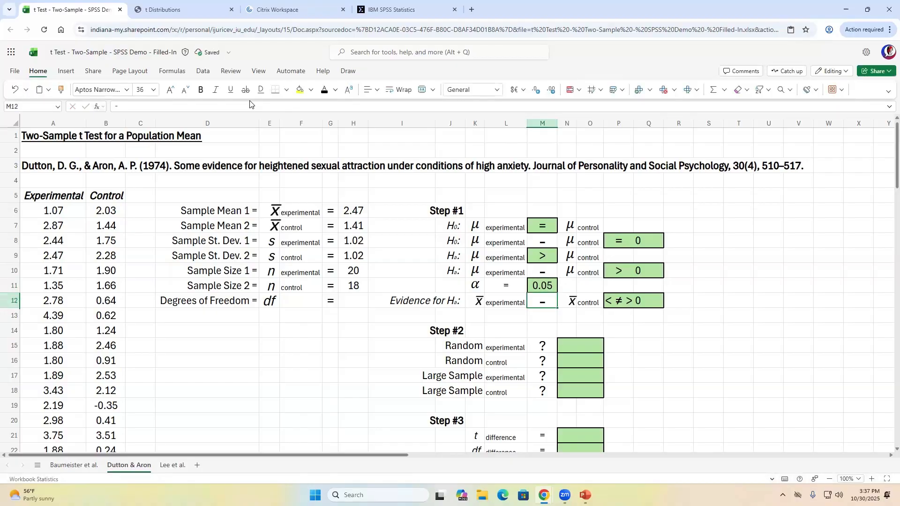
key(Left)
key(Left)
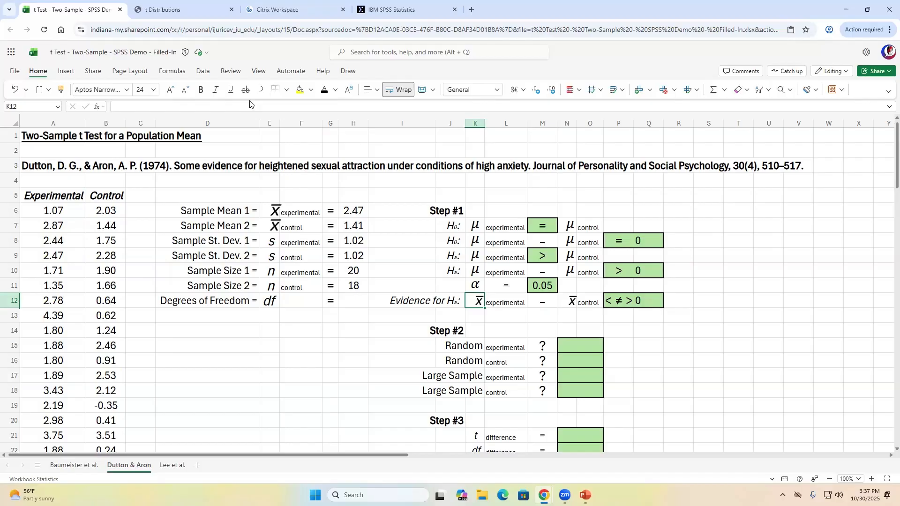
key(shift+Right)
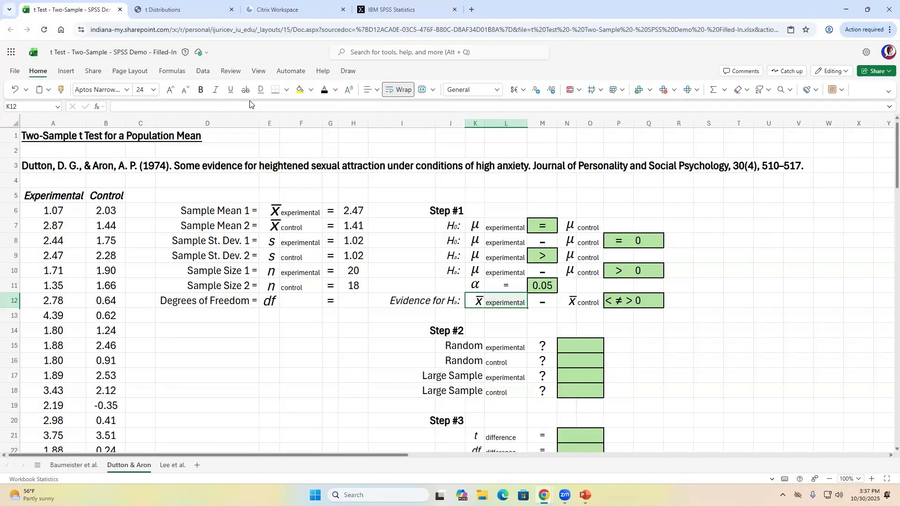
key(Right)
key(Right)
key(Right)
key(Right)
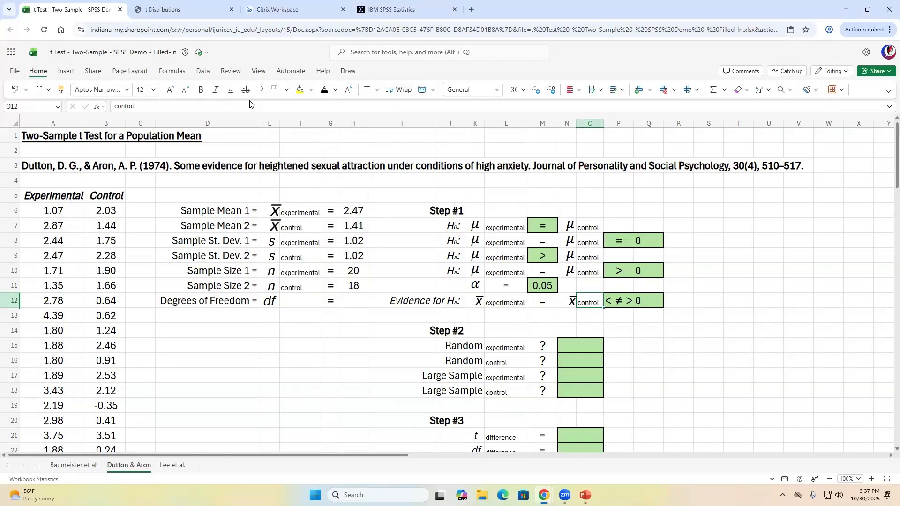
key(Right)
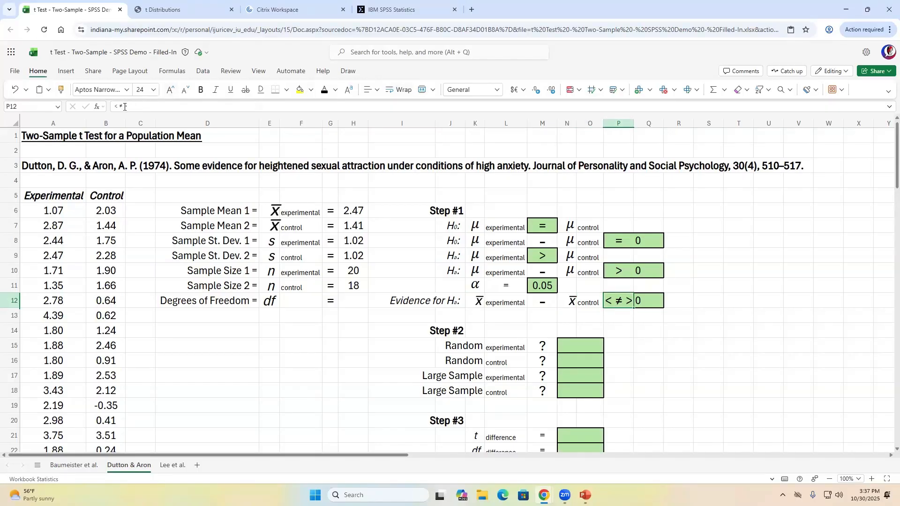
click(299, 110)
key(Left)
key(BackSpace)
key(BackSpace)
key(BackSpace)
key(BackSpace)
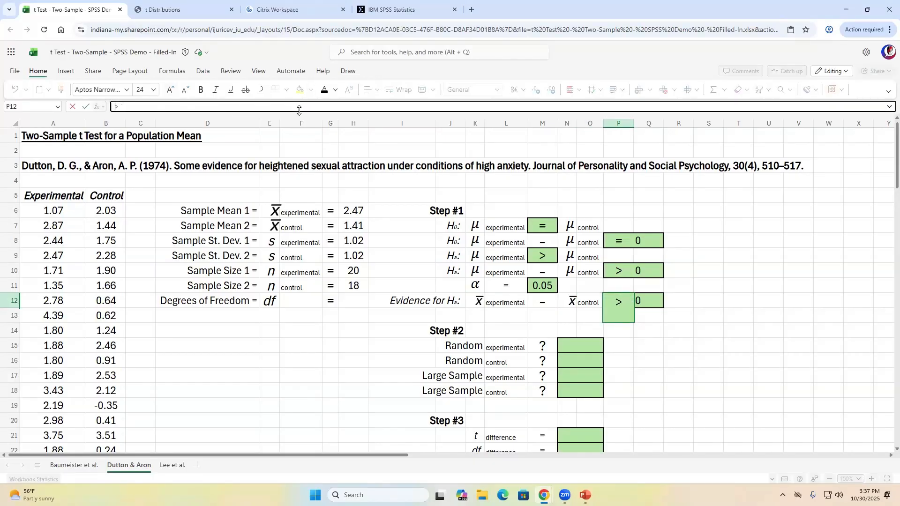
key(Return)
key(Up)
key(Left)
key(Left)
key(Left)
key(Left)
key(Left)
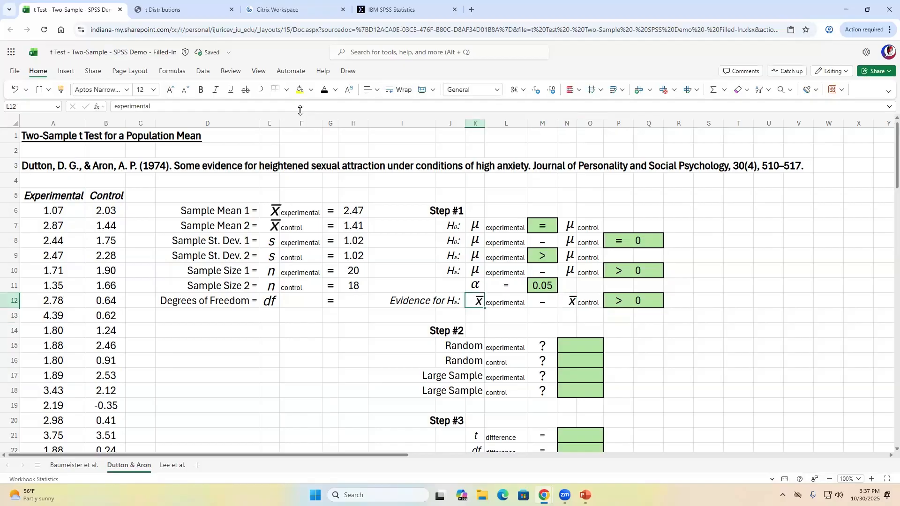
key(Left)
key(Up)
key(Up)
key(Up)
key(Up)
key(Up)
key(Up)
key(Left)
key(Left)
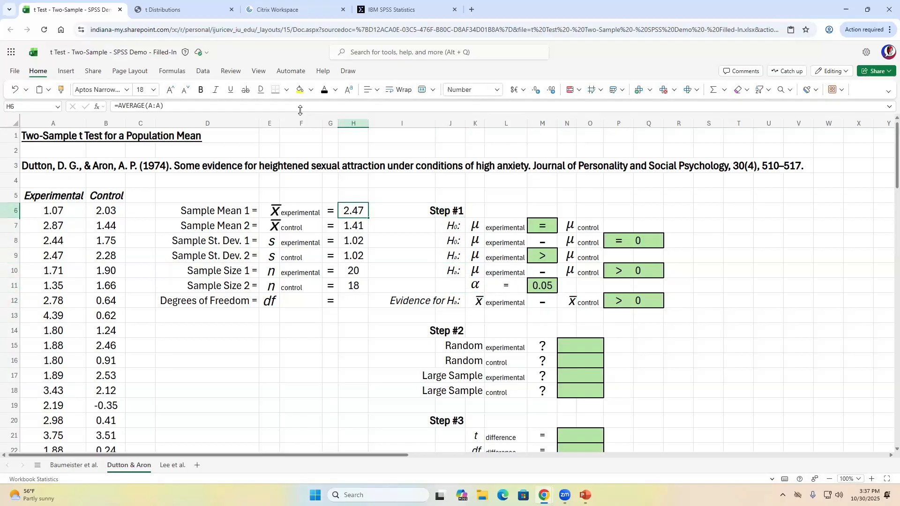
key(Down)
key(Down)
key(Down)
key(Down)
key(Down)
key(Down)
key(Right)
key(Right)
key(Right)
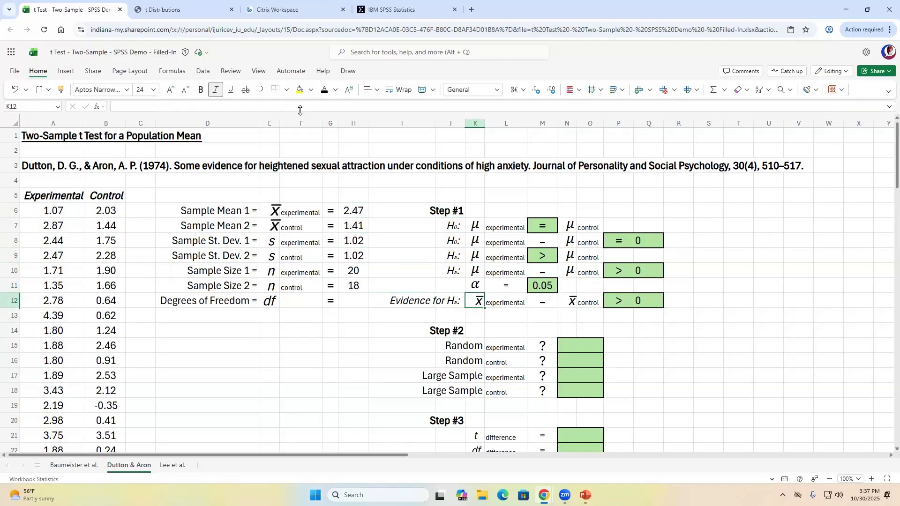
key(Right)
key(Right)
key(Right)
key(Right)
key(Right)
key(Right)
key(Left)
key(Left)
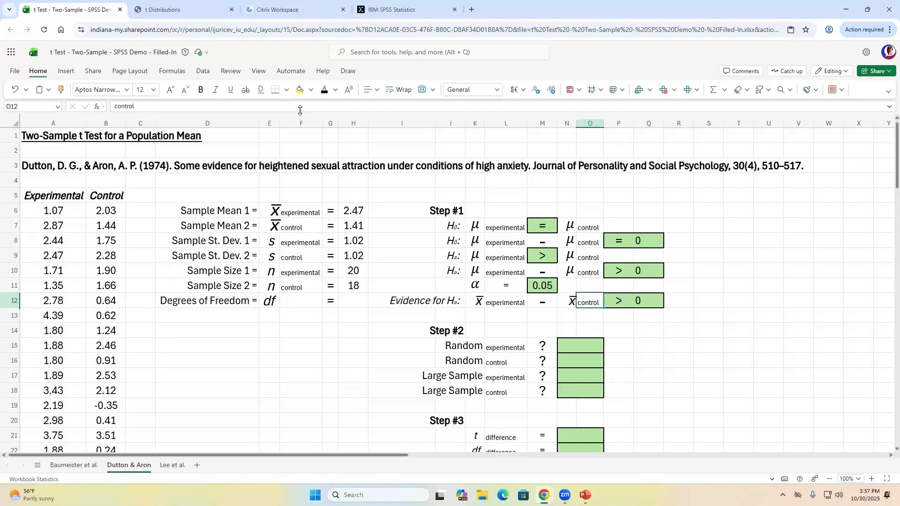
key(Left)
key(Left)
key(Left)
key(Left)
key(Left)
key(Right)
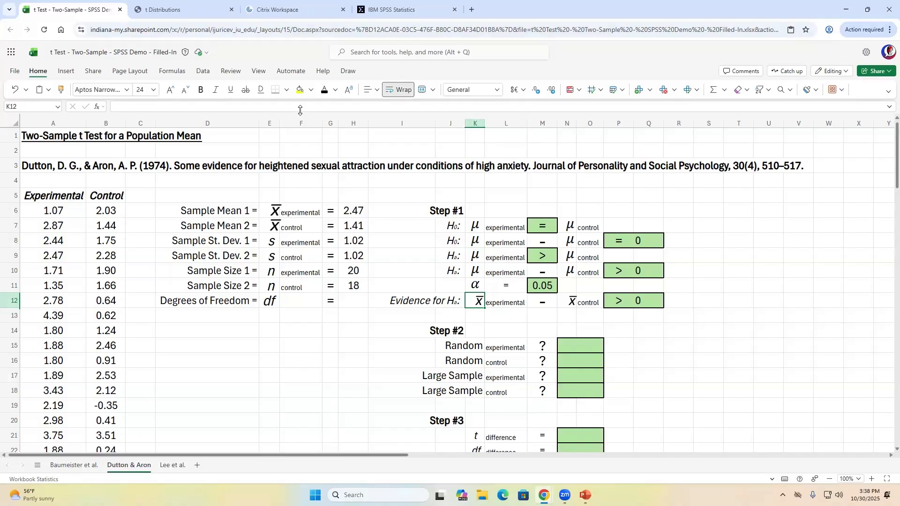
- Select Baumeister et al.'s Suppress and No Regulation headers, then show the SPSS t-test output
click(74, 465)
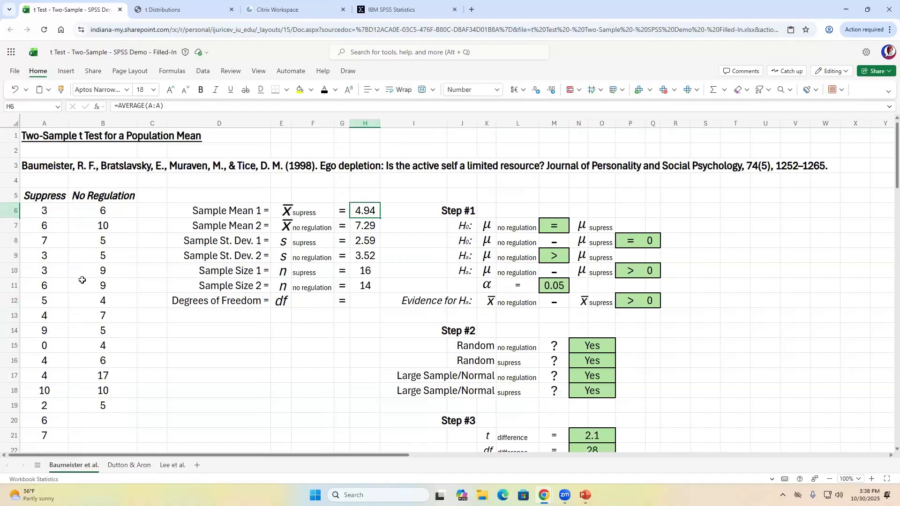
drag(43, 191, 95, 194)
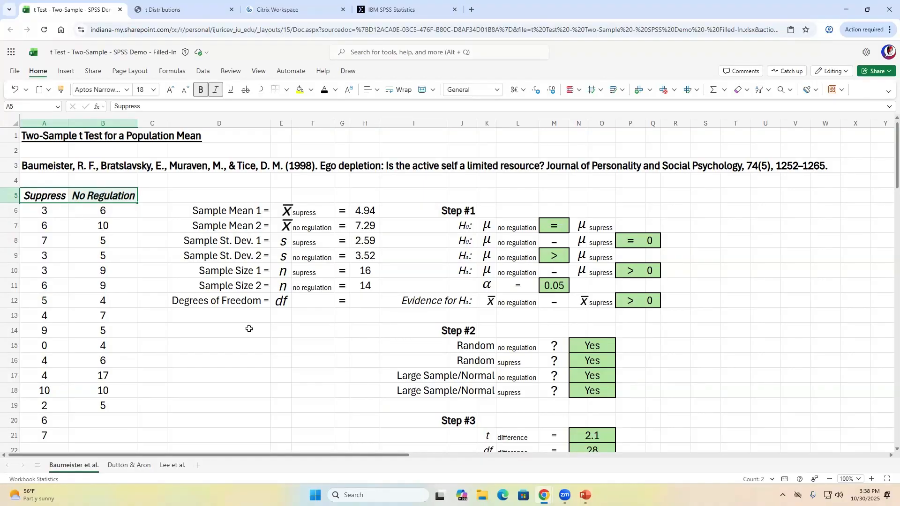
click(391, 11)
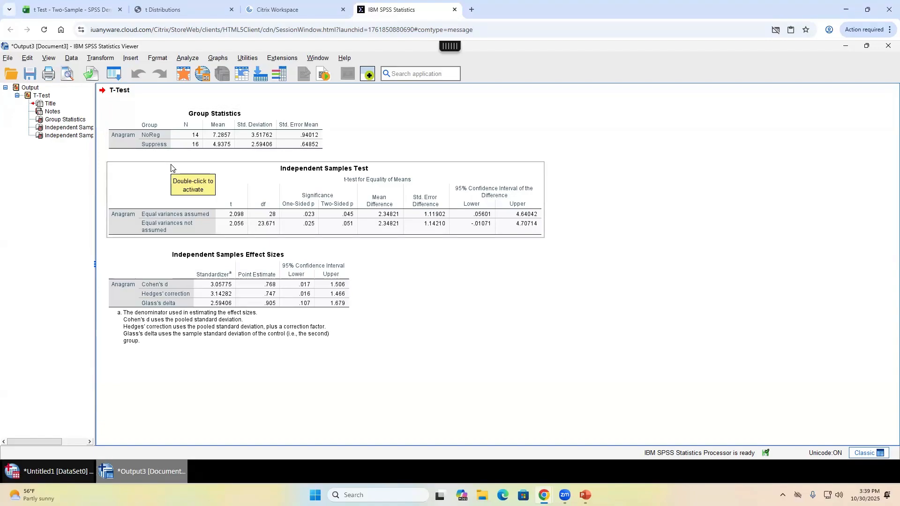
- Switch to the 't Test - Two-Sample - SPSS Demo' workbook tab
click(71, 10)
- Open the Dutton & Aron sheet and select its Experimental and Control headers in A5:B5
click(129, 466)
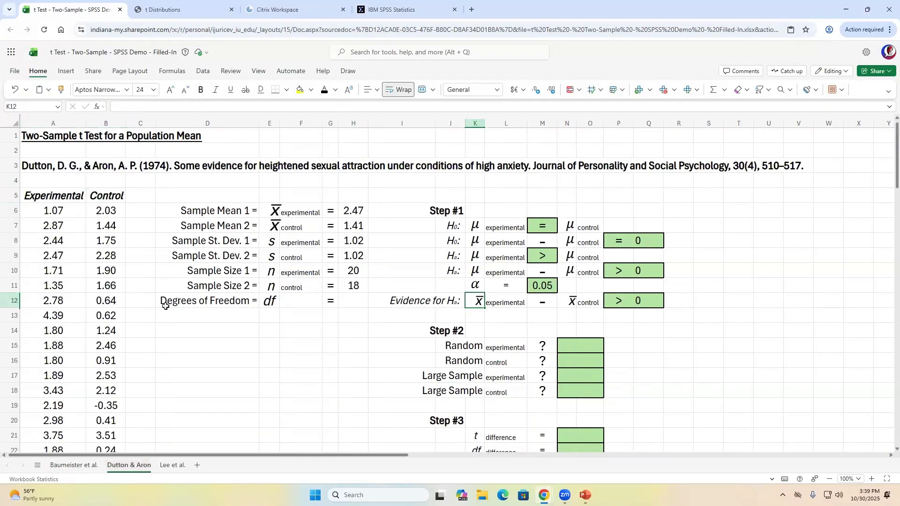
drag(72, 196, 110, 196)
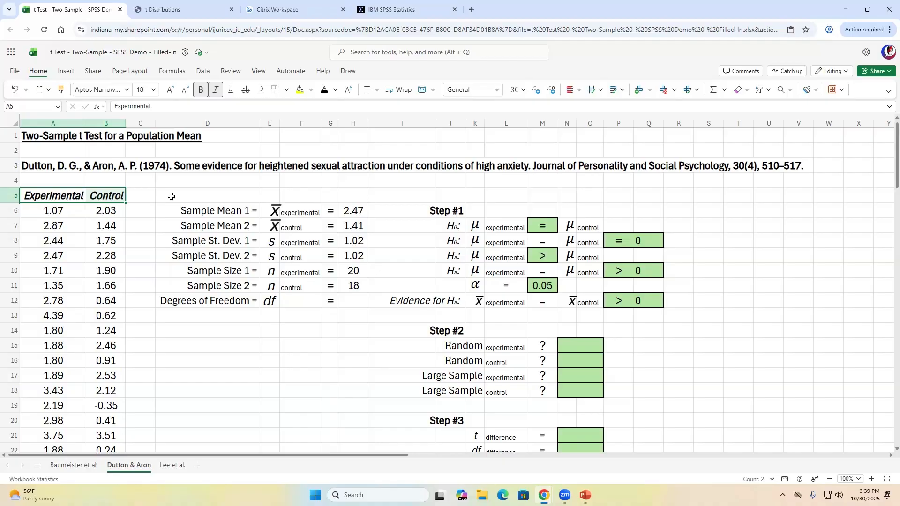
key(shift+Left)
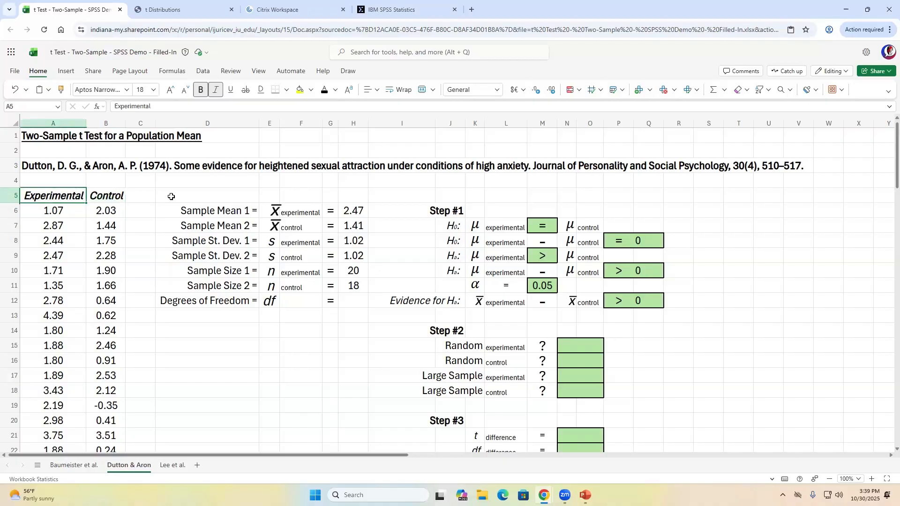
text(Rickety)
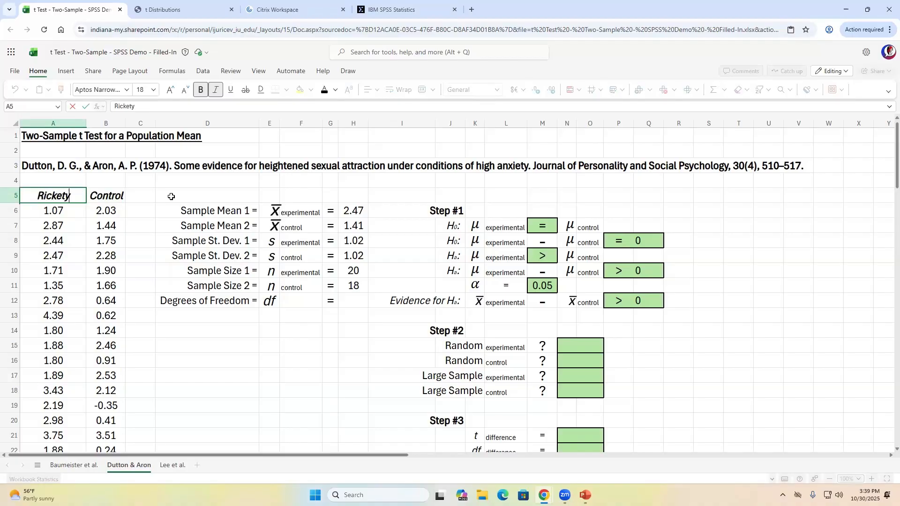
key(Tab)
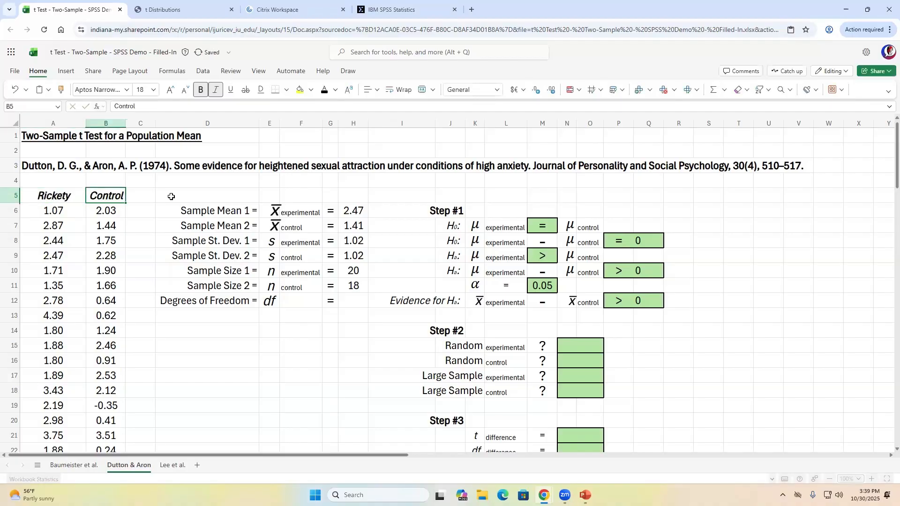
text(Stable)
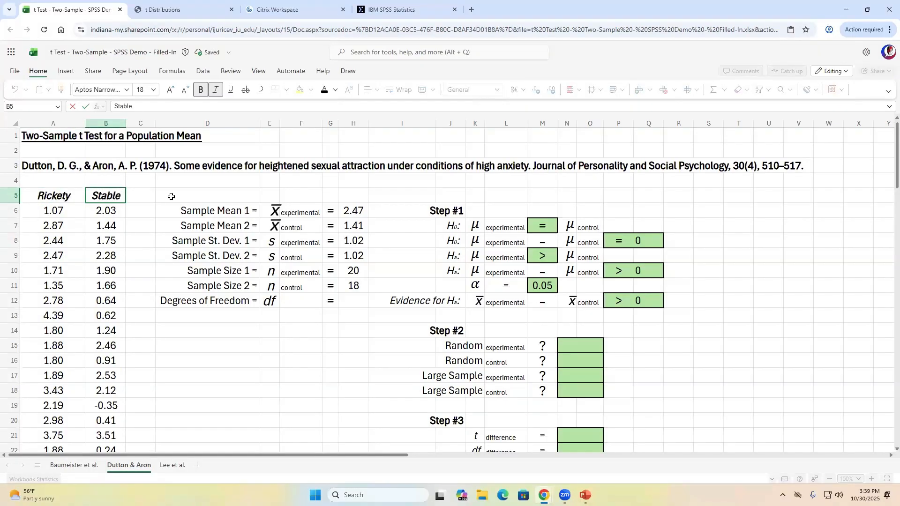
key(Right)
key(Left)
key(Left)
text(Danger)
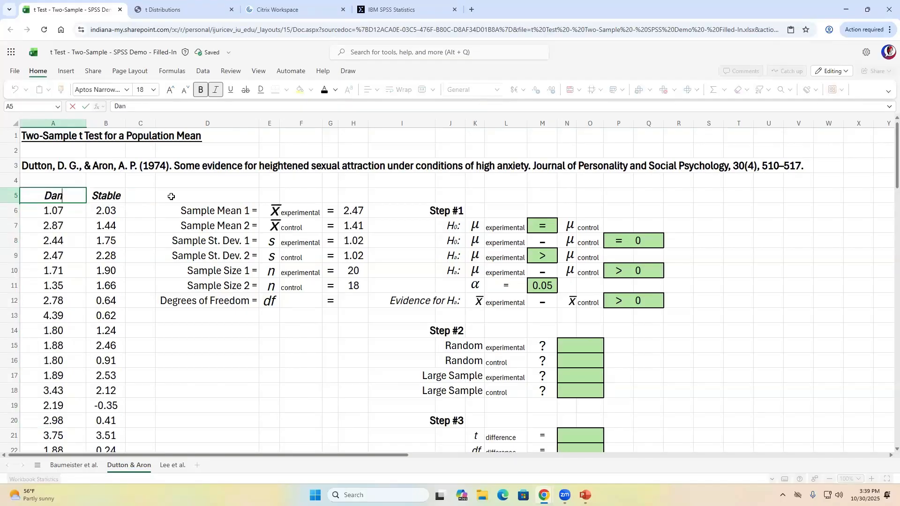
key(Tab)
text(Safe)
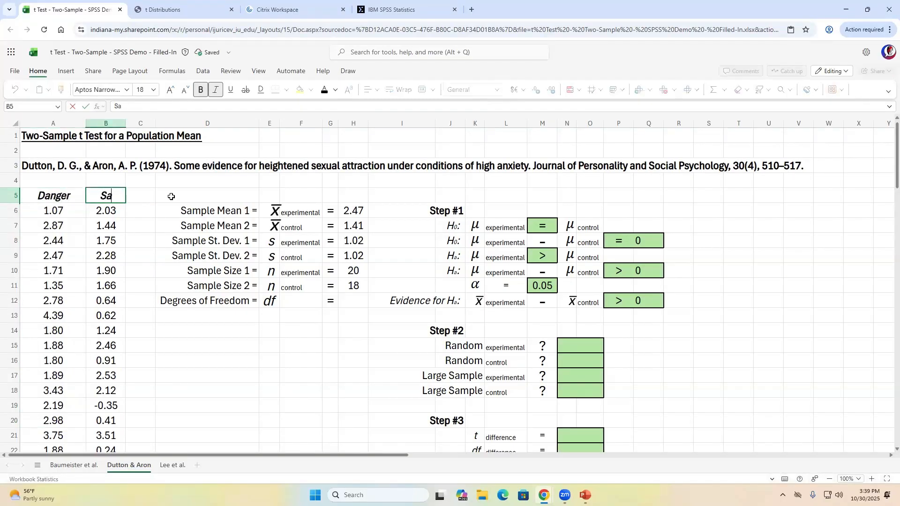
key(Tab)
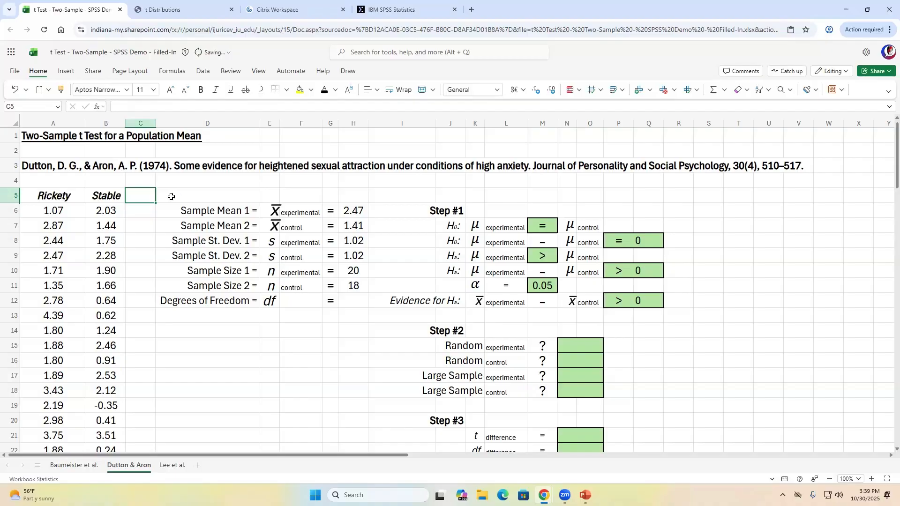
key(Right)
key(Right)
key(Right)
key(Right)
key(Right)
key(Right)
key(Right)
key(Right)
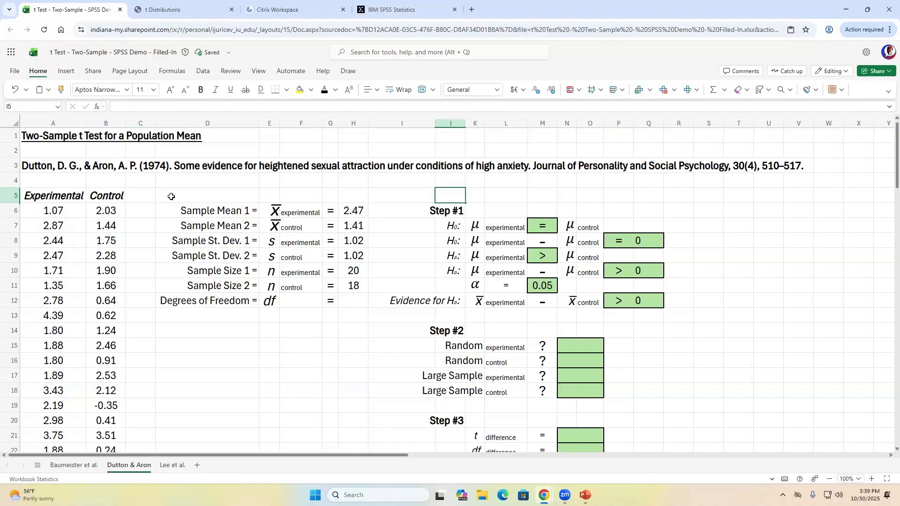
key(Down)
key(Down)
key(shift+Right)
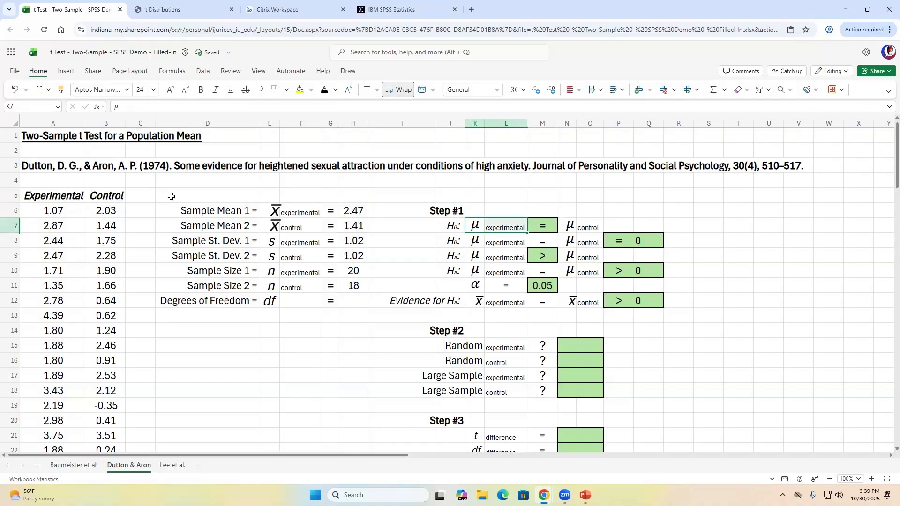
key(Right)
key(Right)
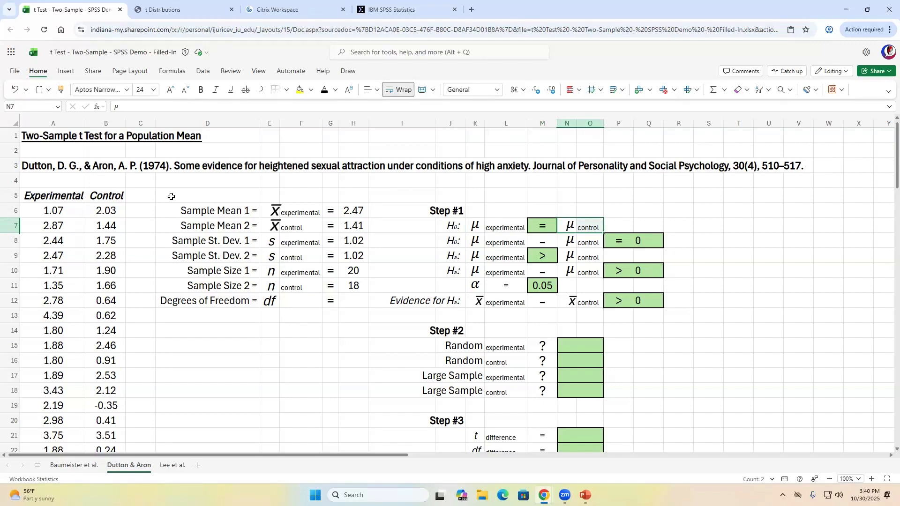
key(Left)
key(Left)
key(Left)
key(Left)
key(Left)
key(Left)
key(Left)
key(Left)
key(Left)
key(Left)
key(Left)
key(Left)
key(Left)
key(Up)
key(Up)
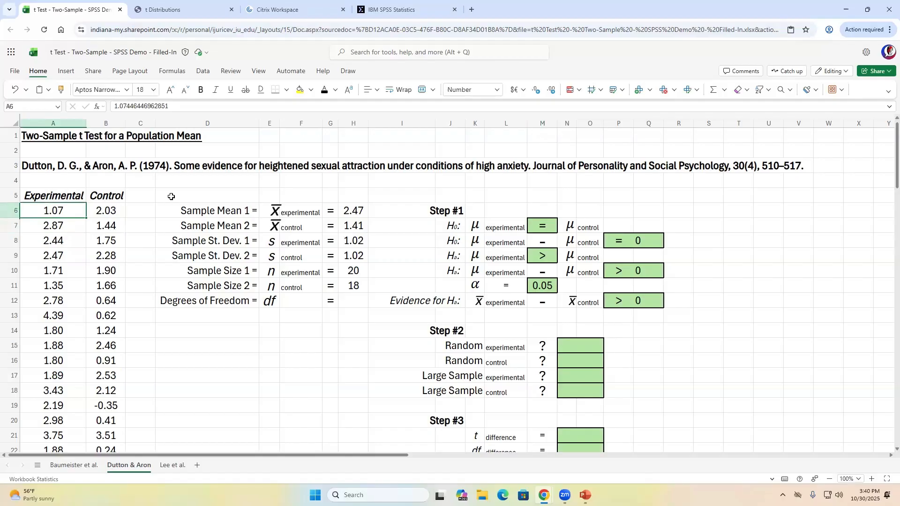
key(shift+Right)
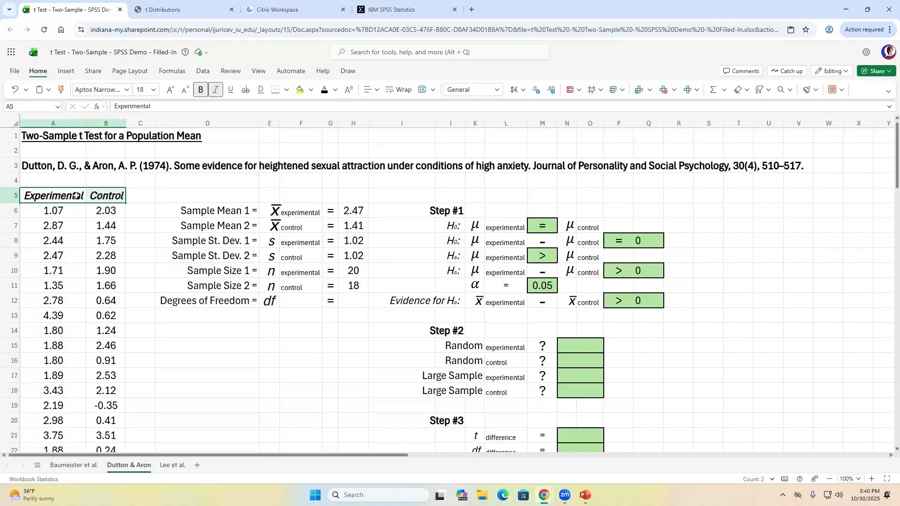
click(84, 465)
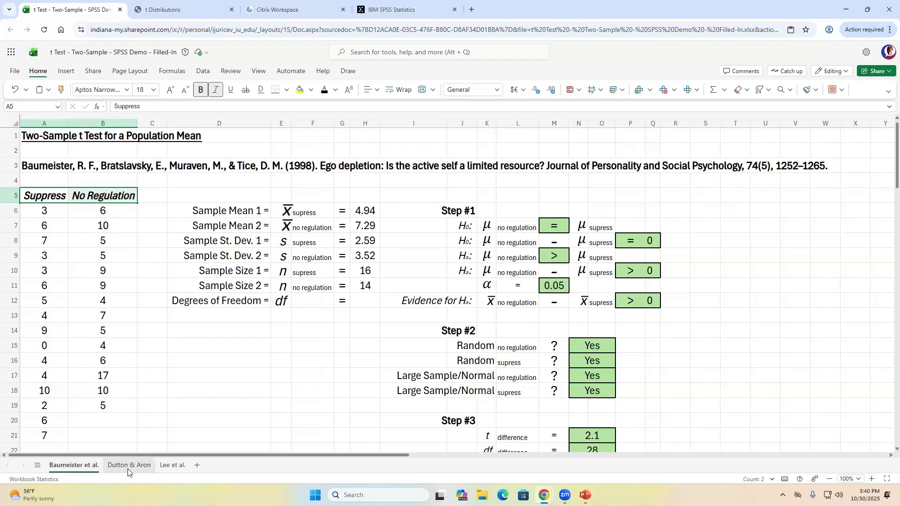
key(ctrl+Page_Down)
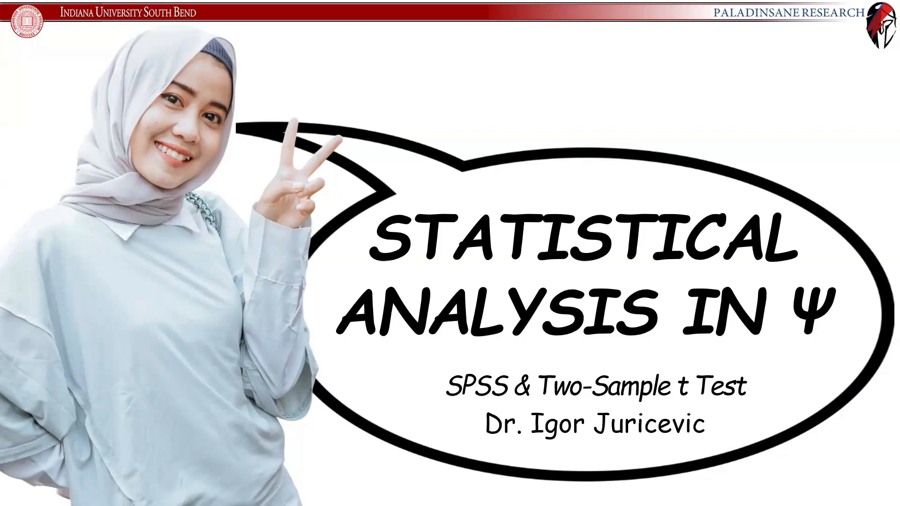
key(alt+Tab)
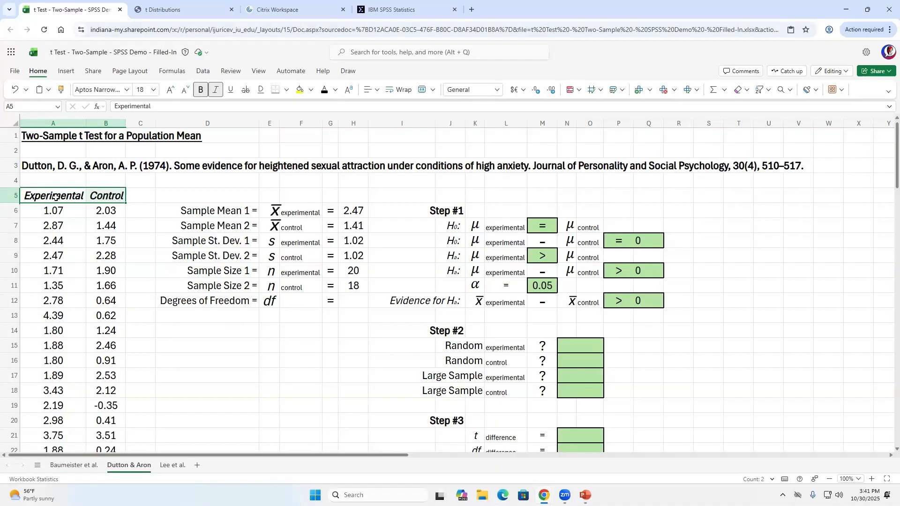
- Select both data columns in A5:B20, then open the Lee et al. sheet
drag(55, 197, 118, 420)
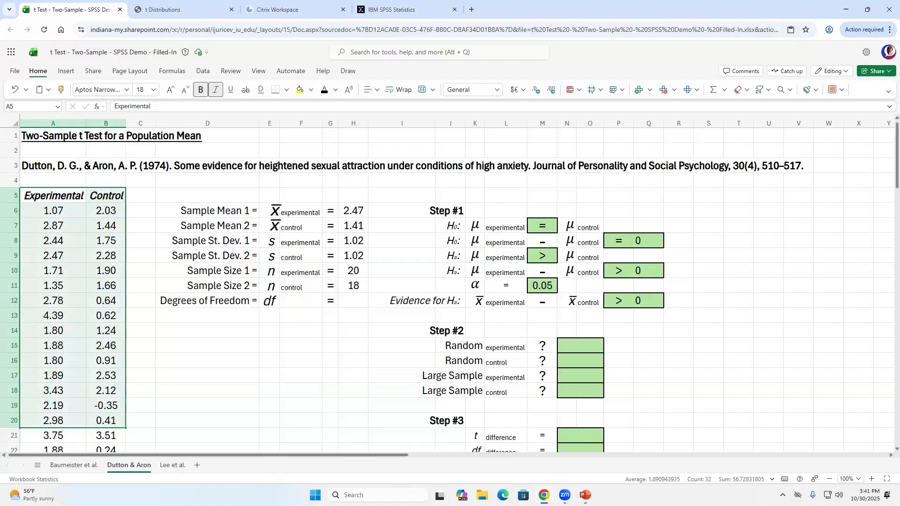
click(172, 465)
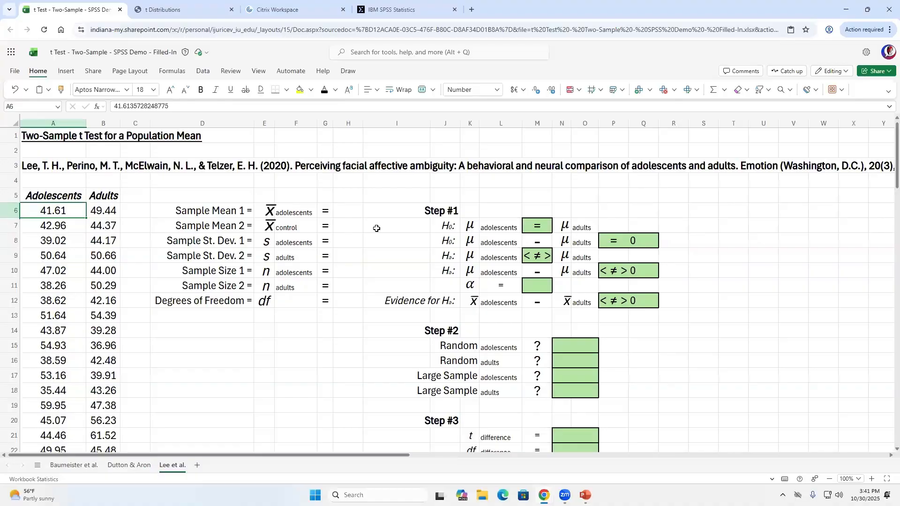
- Look over Lee et al.'s hypothesis block and adolescent/adult data, then return to Dutton & Aron
mouse_move(386, 210)
mouse_down()
mouse_move(554, 286)
mouse_move(666, 312)
mouse_move(664, 300)
mouse_up()
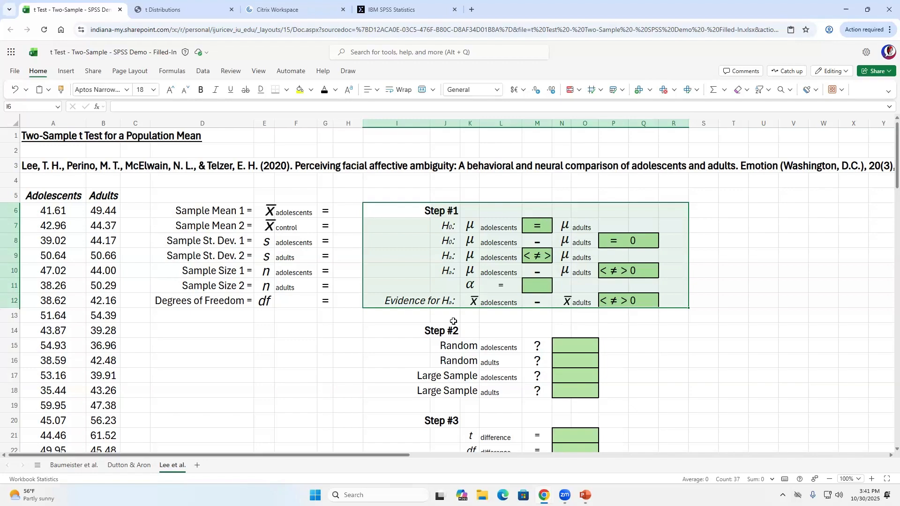
scroll(550, 344, down, 3)
scroll(248, 263, up, 3)
key(Home)
key(shift+Right)
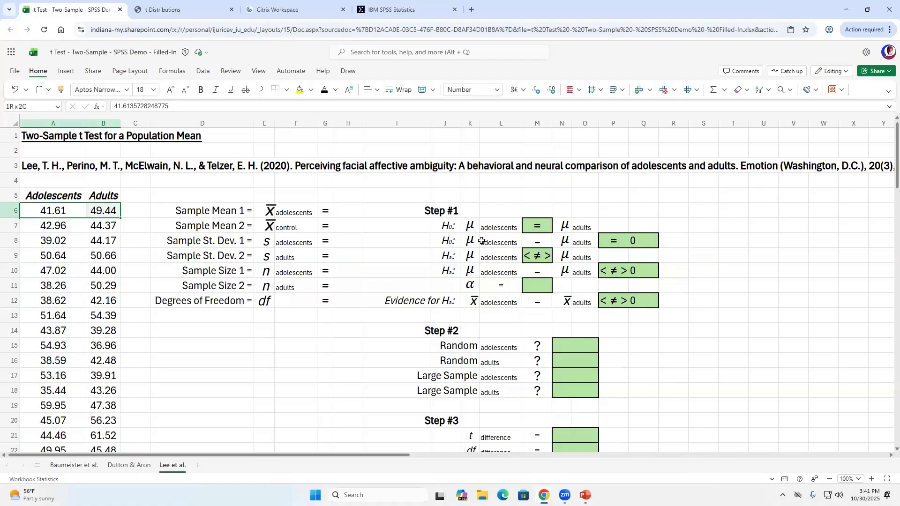
key(ctrl+shift+Down)
key(ctrl+shift+Up)
key(Down)
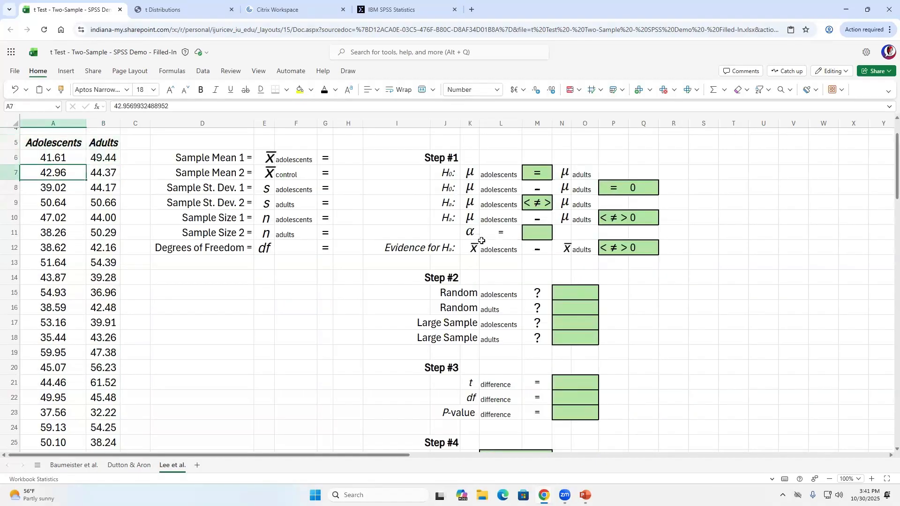
key(Up)
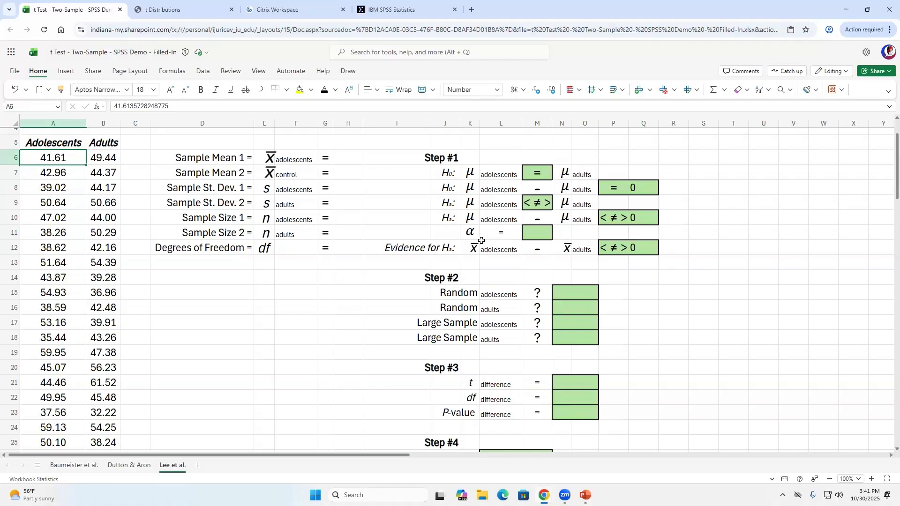
click(135, 465)
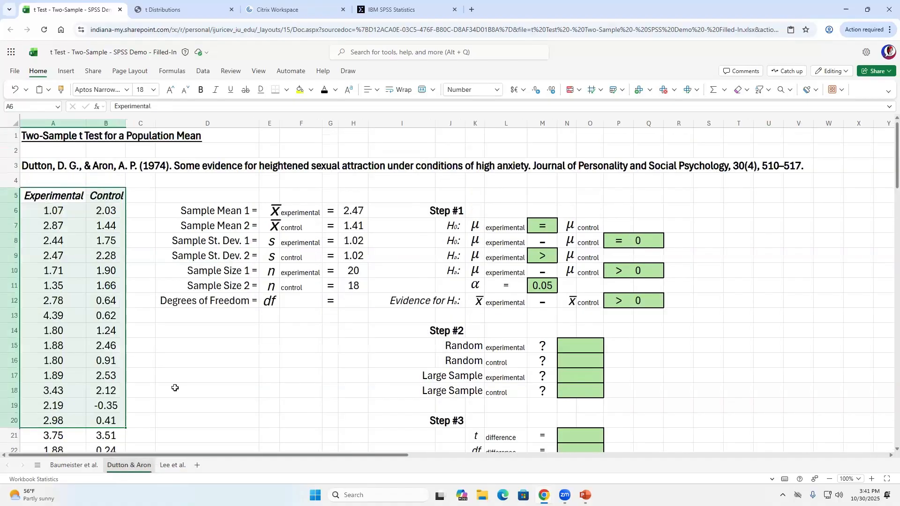